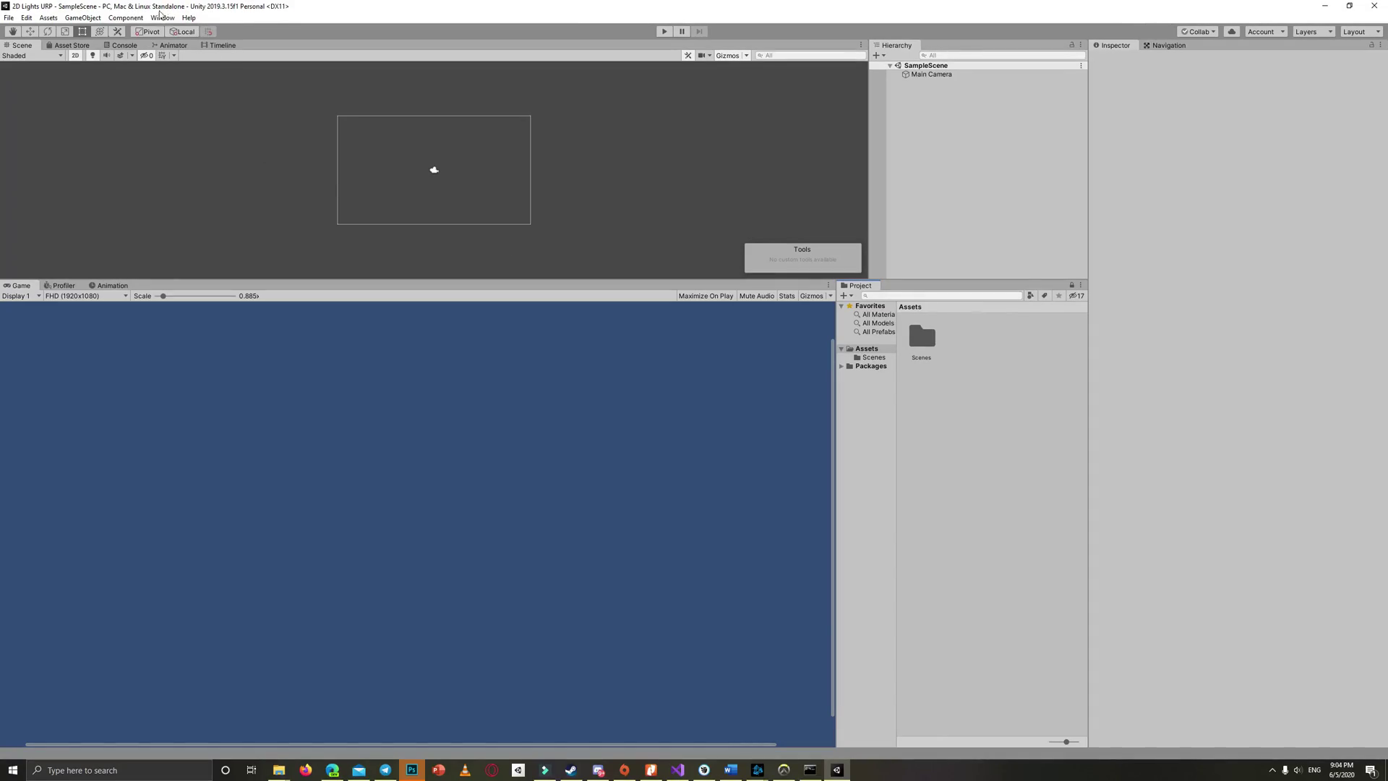
- Open the Package Manager from the Window menu and show the Universal RP 7.3.1 package details
click(126, 17)
mouse_move(156, 20)
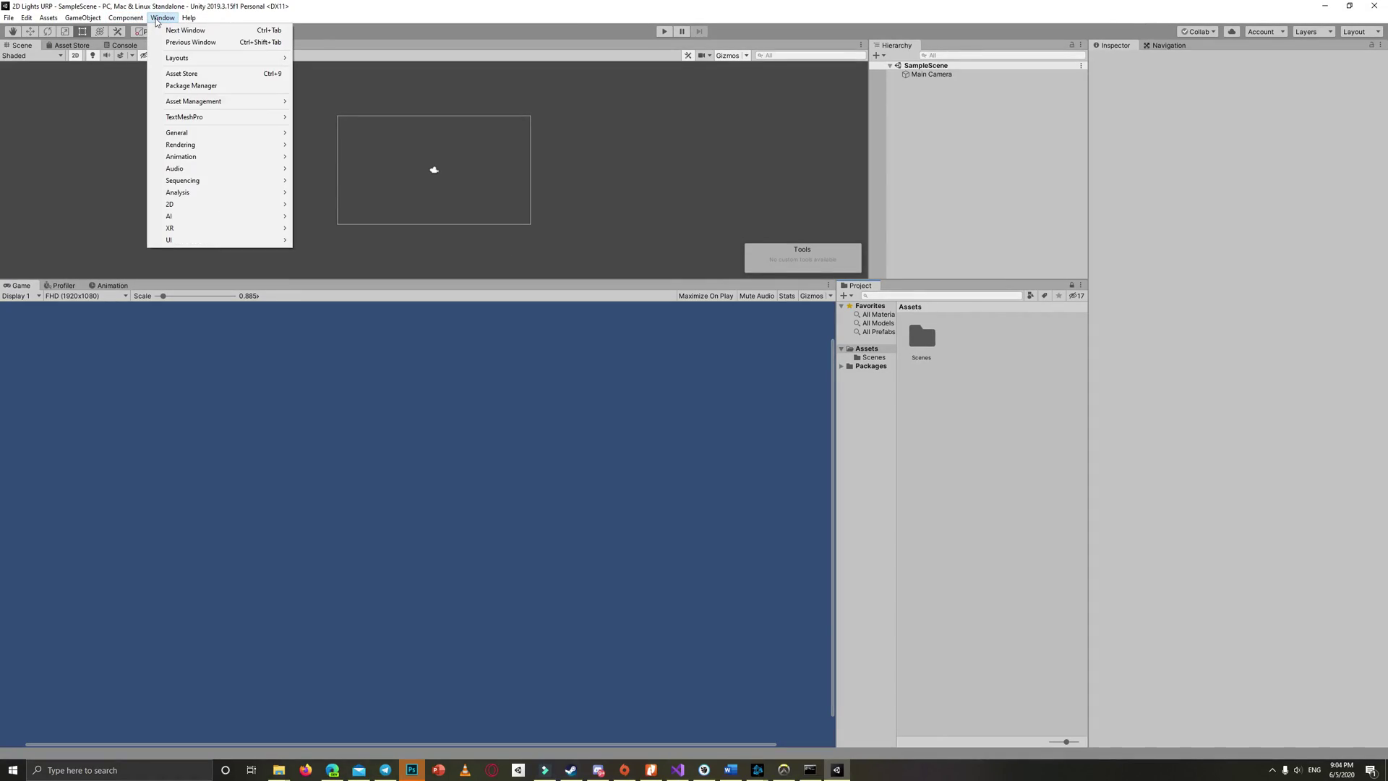
click(190, 86)
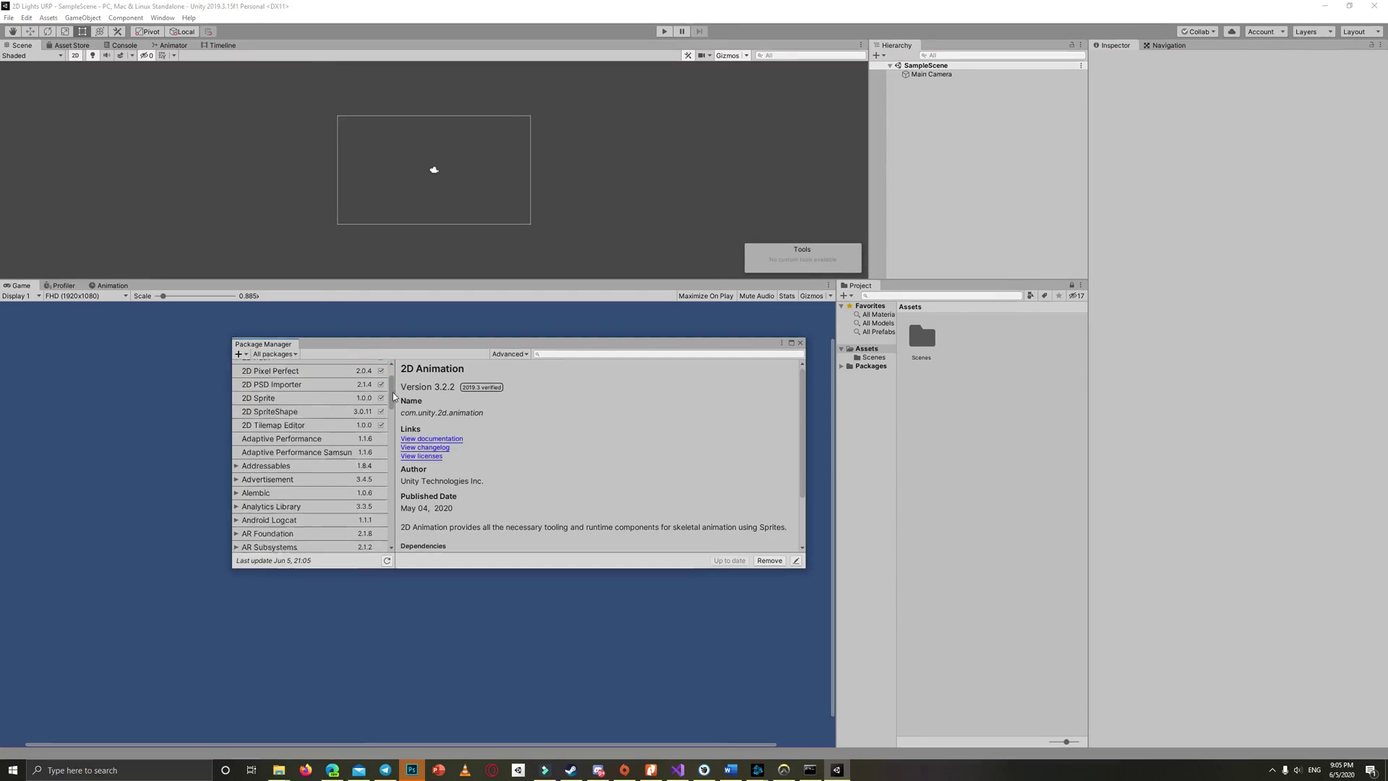
scroll(394, 518, down, 10)
click(281, 433)
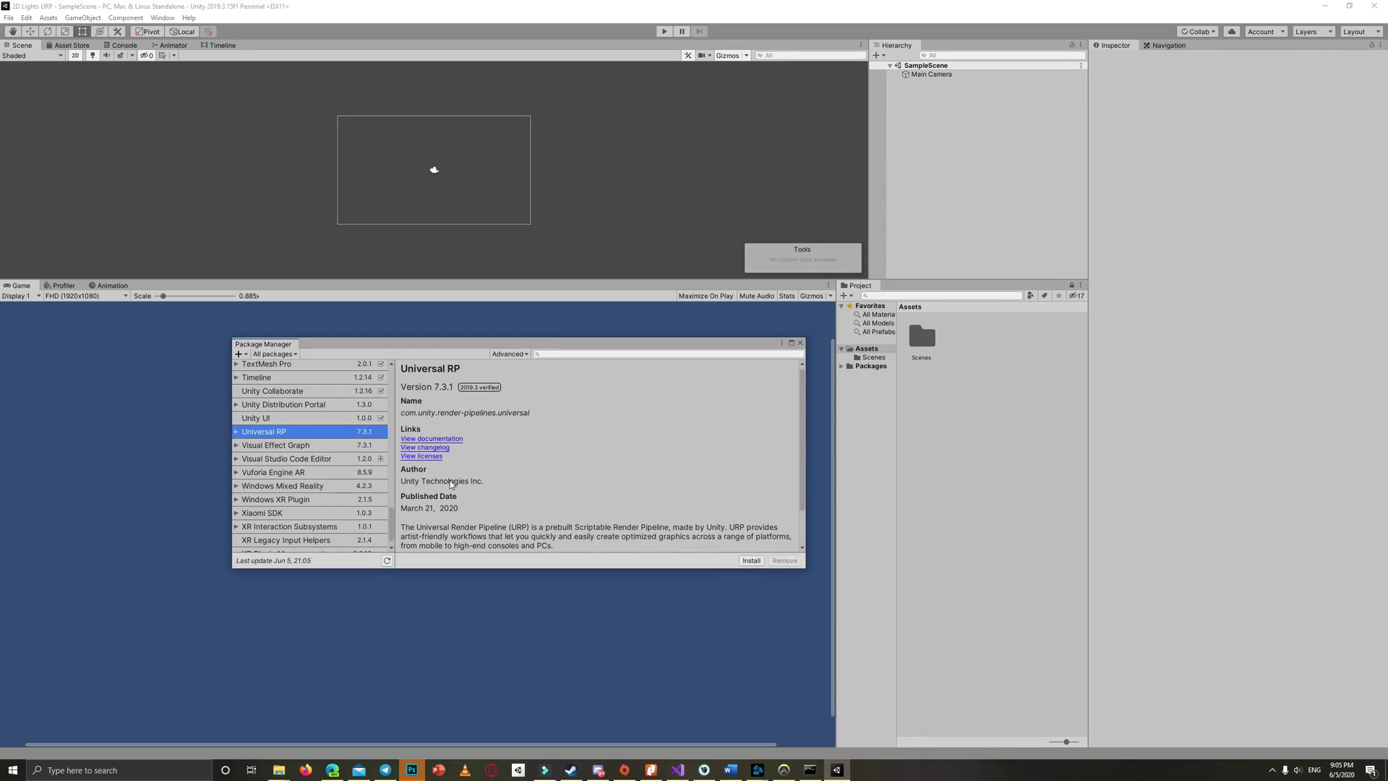
- Install Universal RP and create a URP Pipeline Asset (Forward Renderer) in Assets with its default name
click(752, 561)
right_click(974, 448)
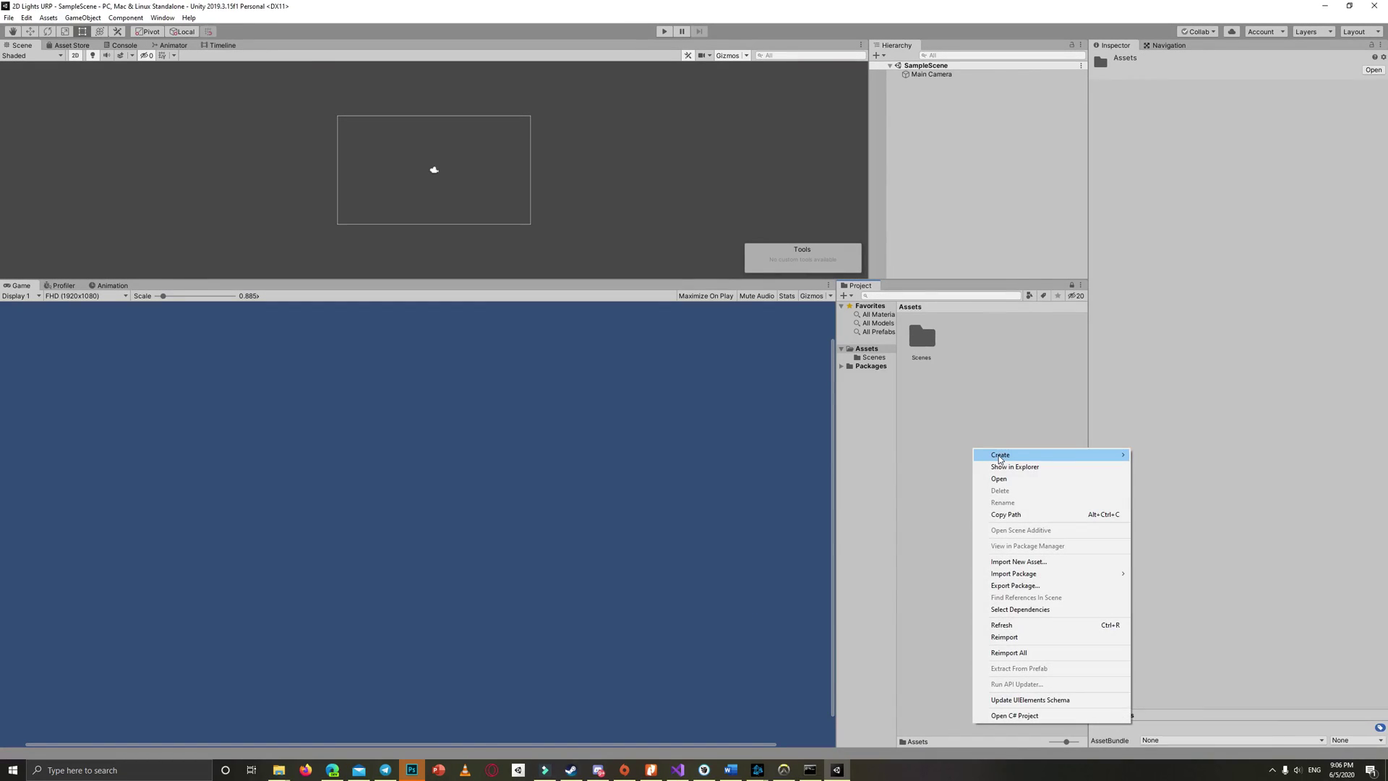
mouse_move(1001, 456)
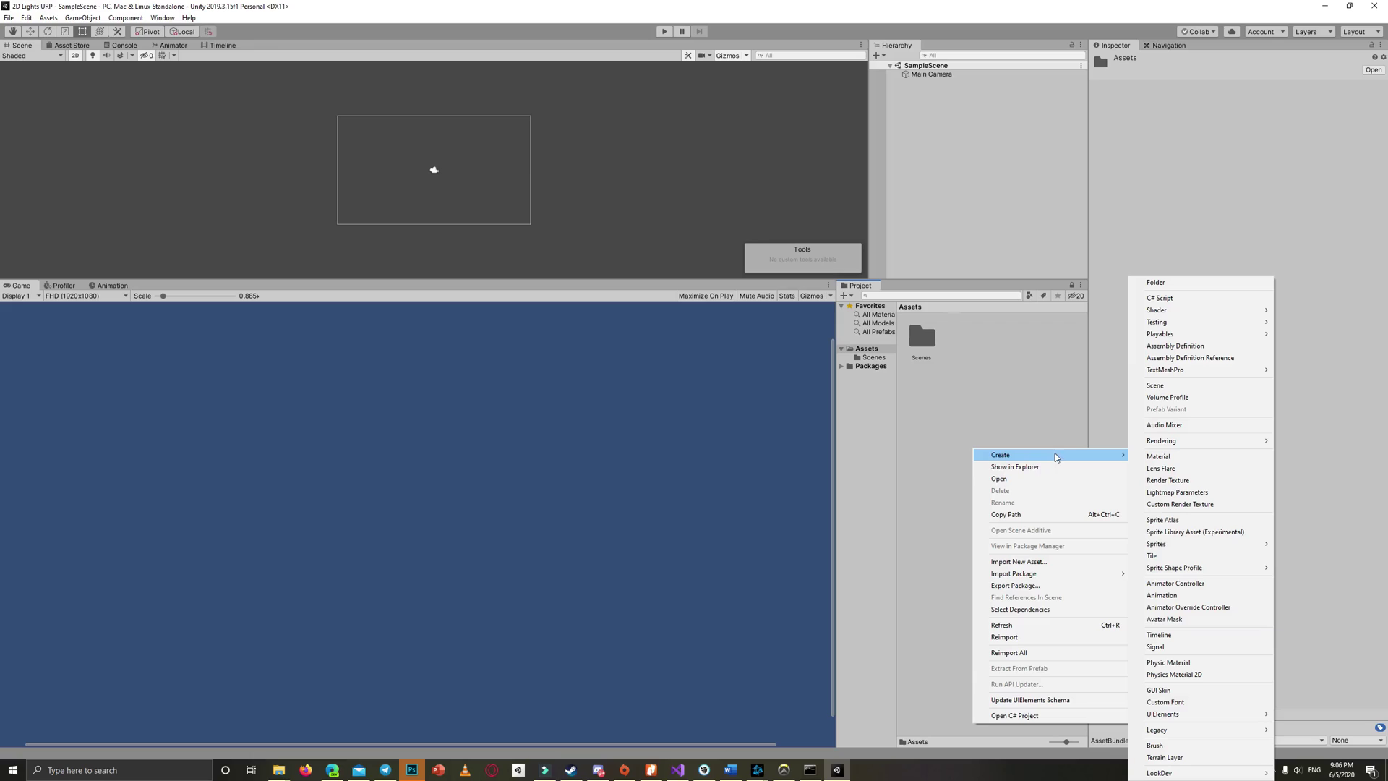
mouse_move(1202, 311)
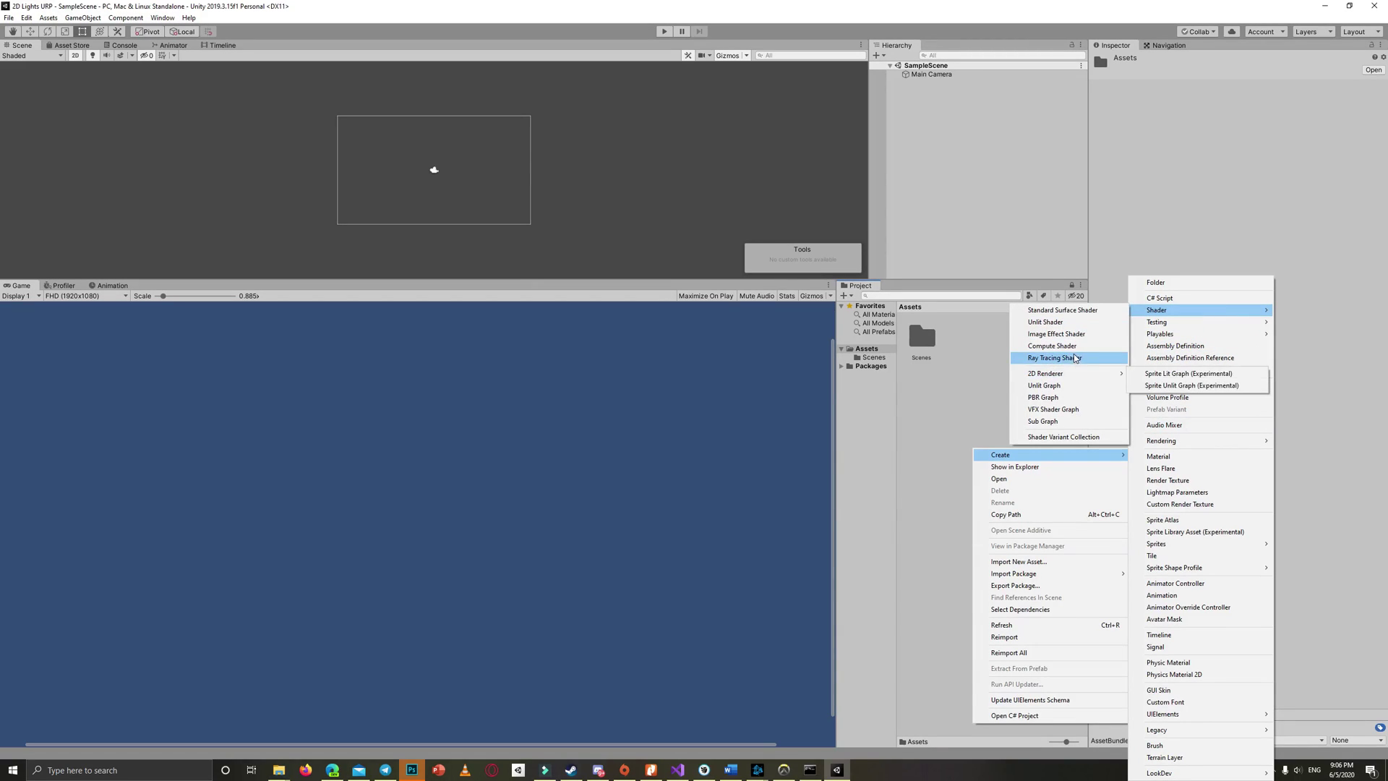
mouse_move(1186, 441)
mouse_move(1084, 446)
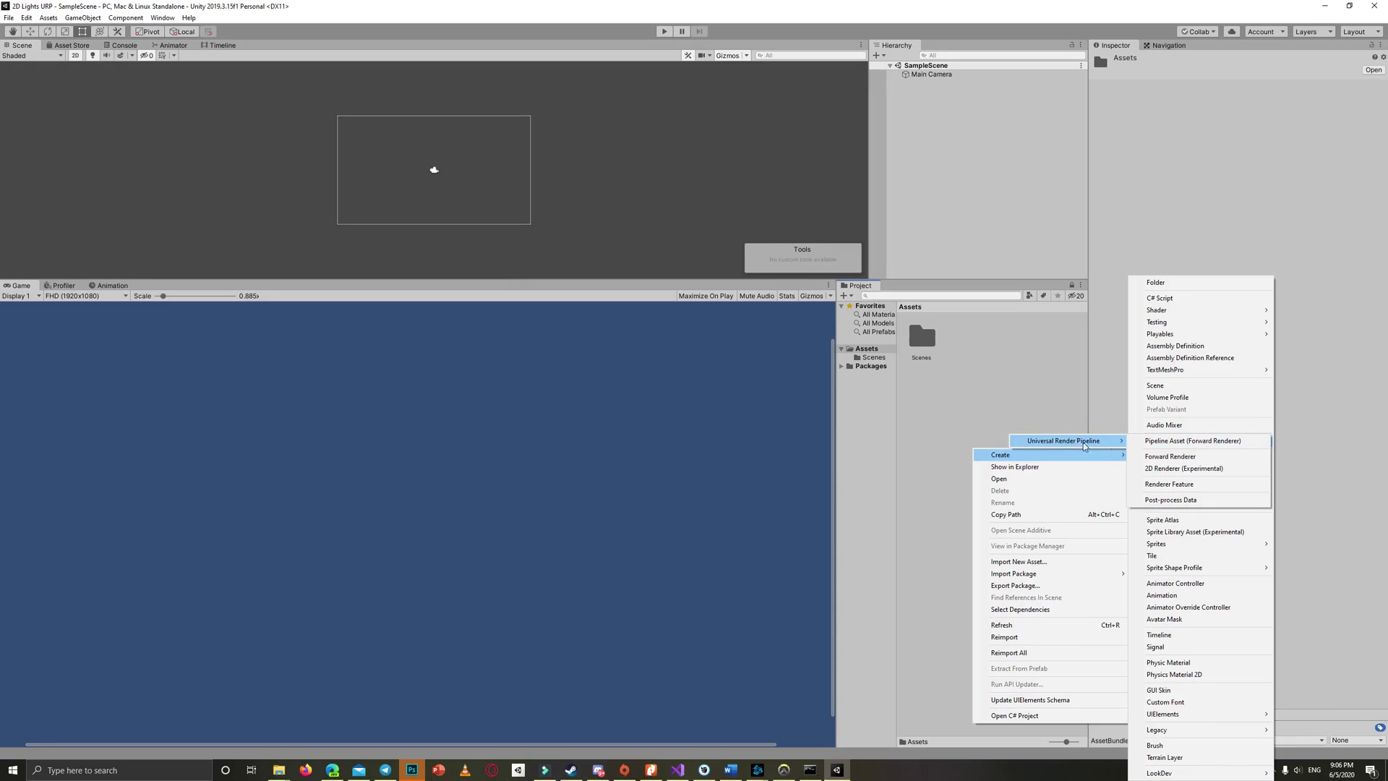
click(1177, 442)
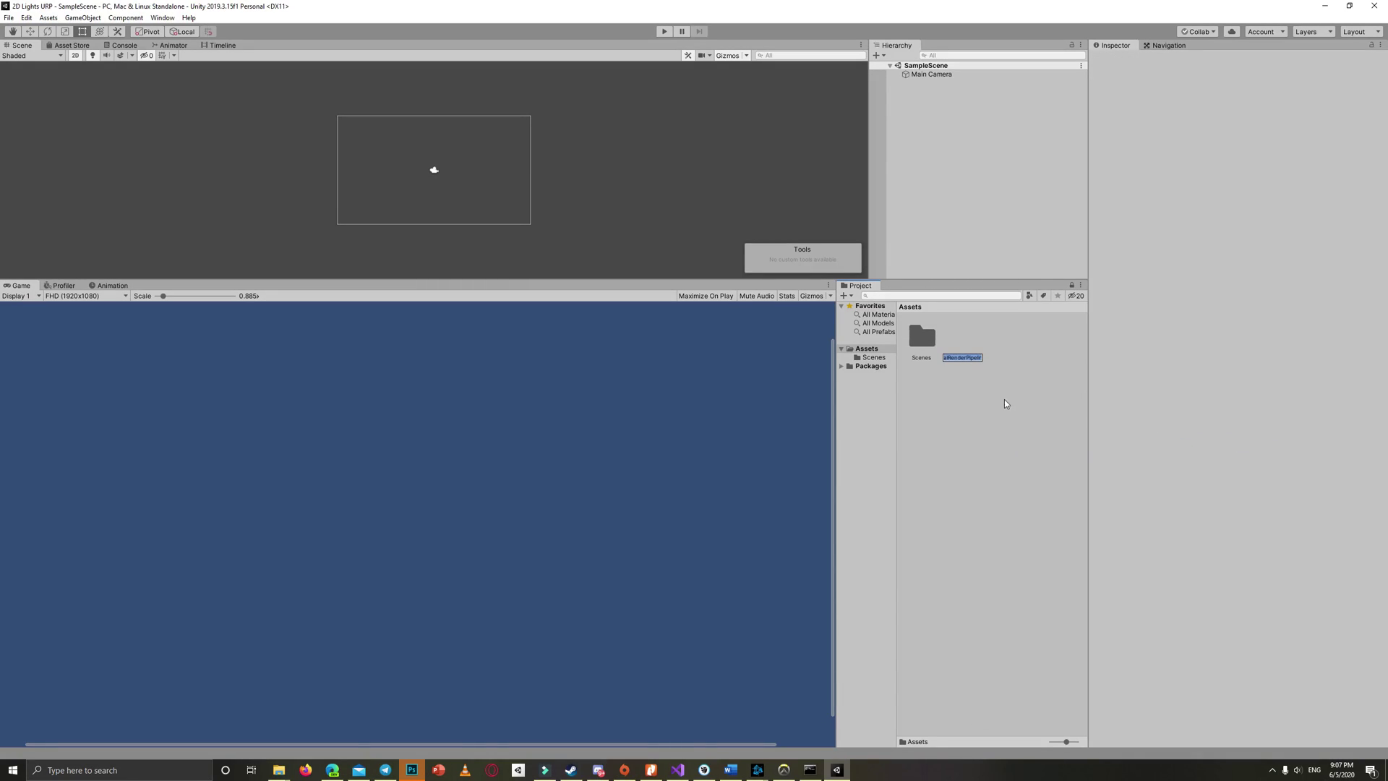
click(1016, 430)
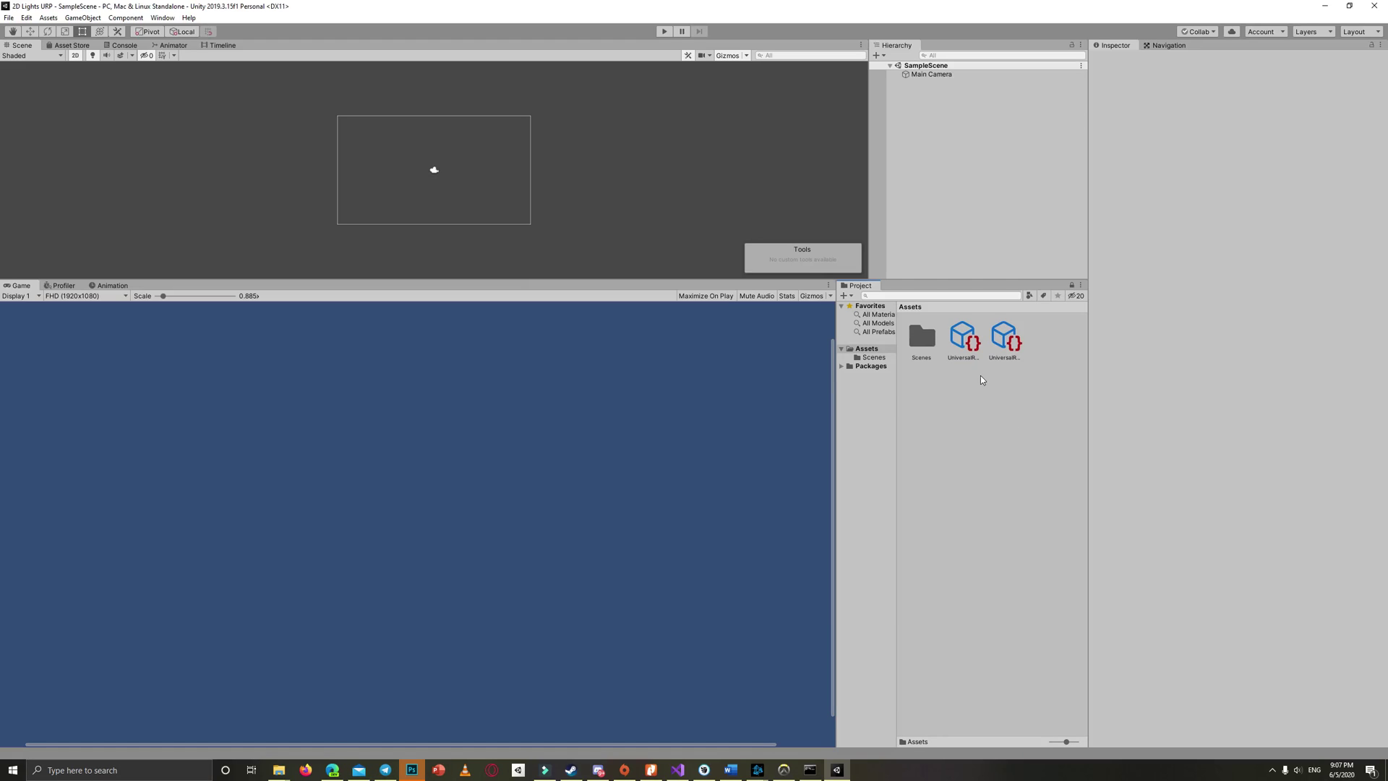
- Create a 2D Renderer (Experimental) asset named New 2D Renderer Data in Assets
right_click(1015, 397)
mouse_move(1036, 404)
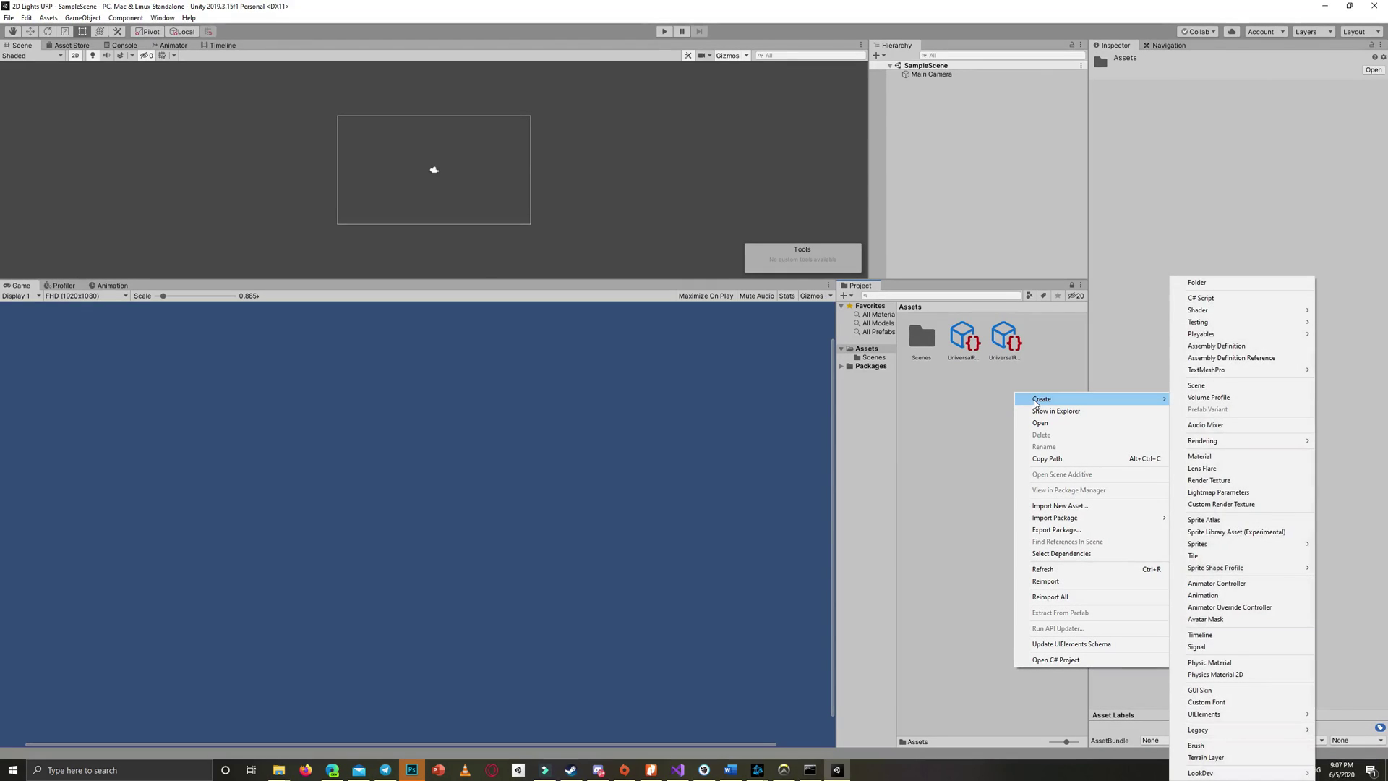
mouse_move(1224, 442)
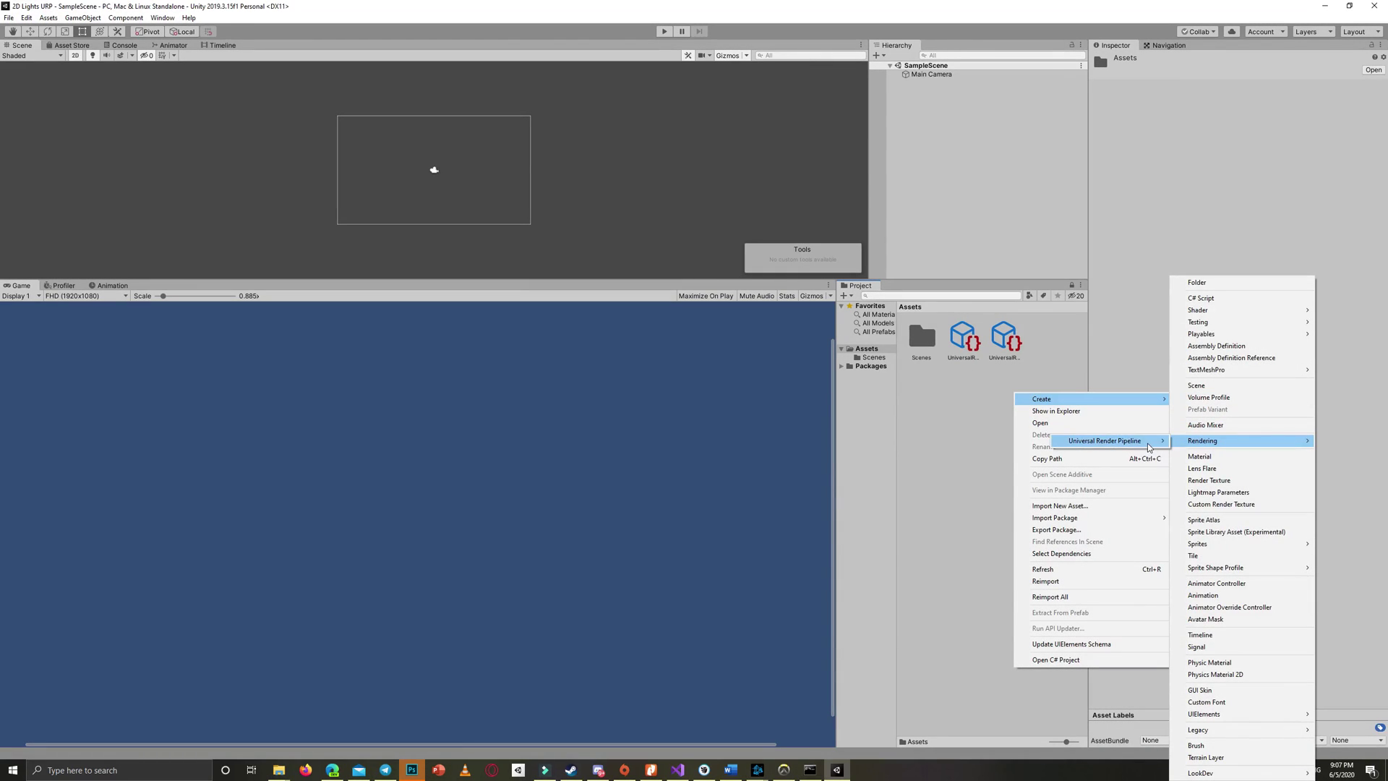
mouse_move(1149, 443)
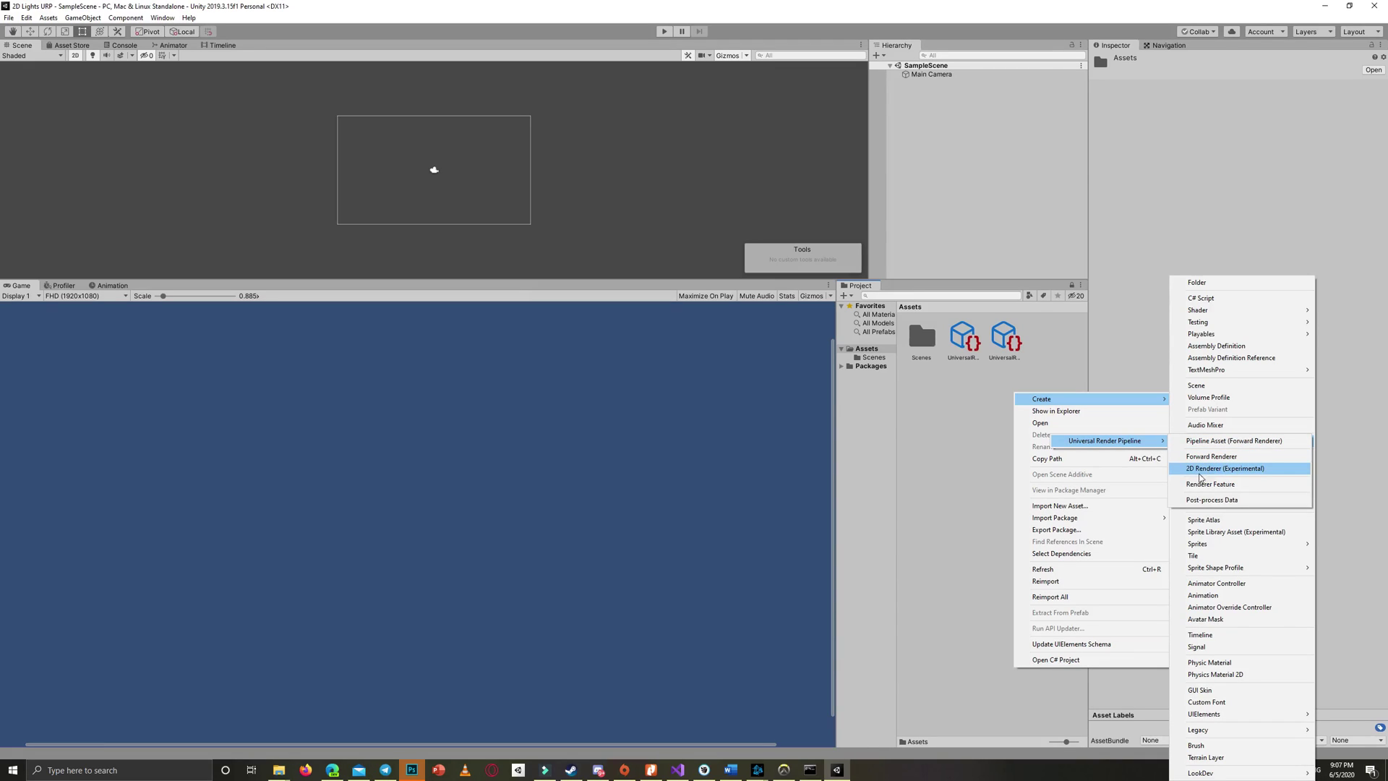
click(1211, 475)
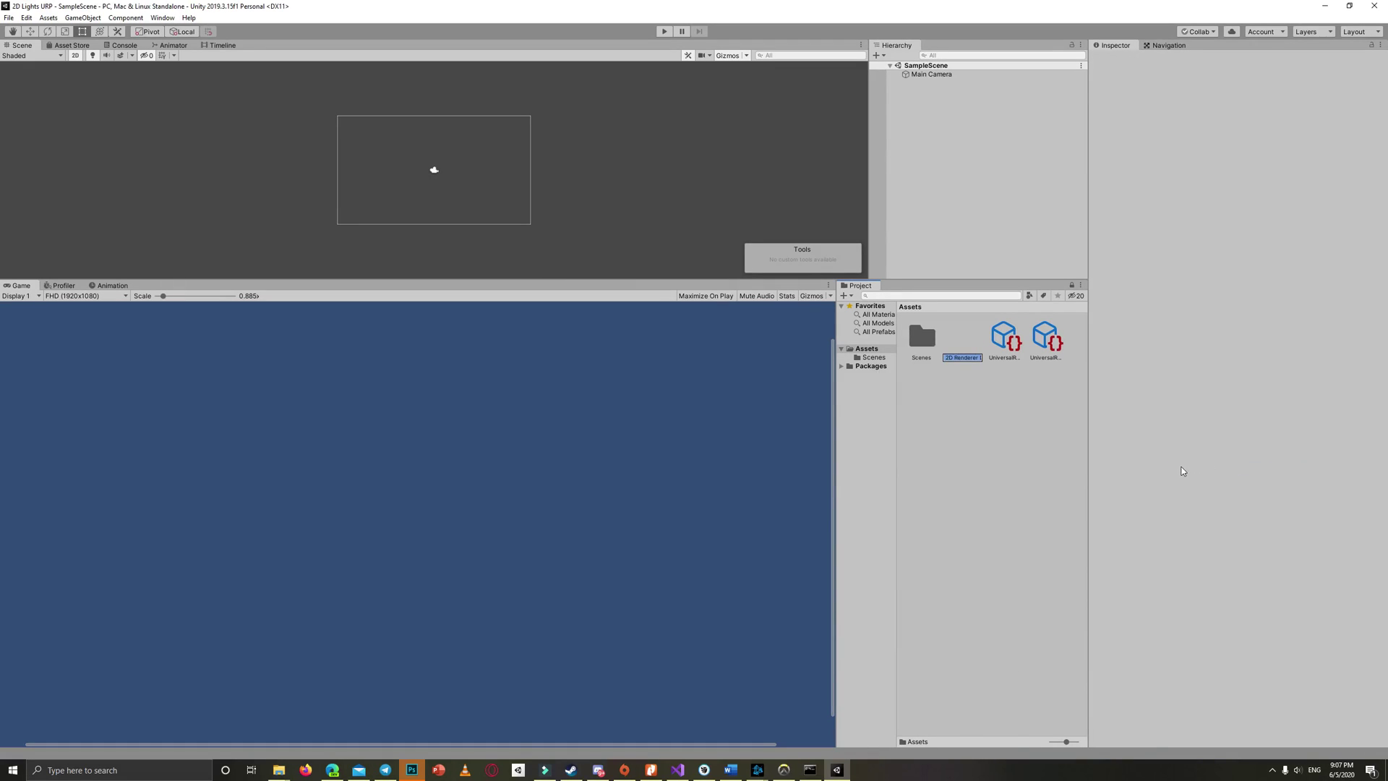
key(Return)
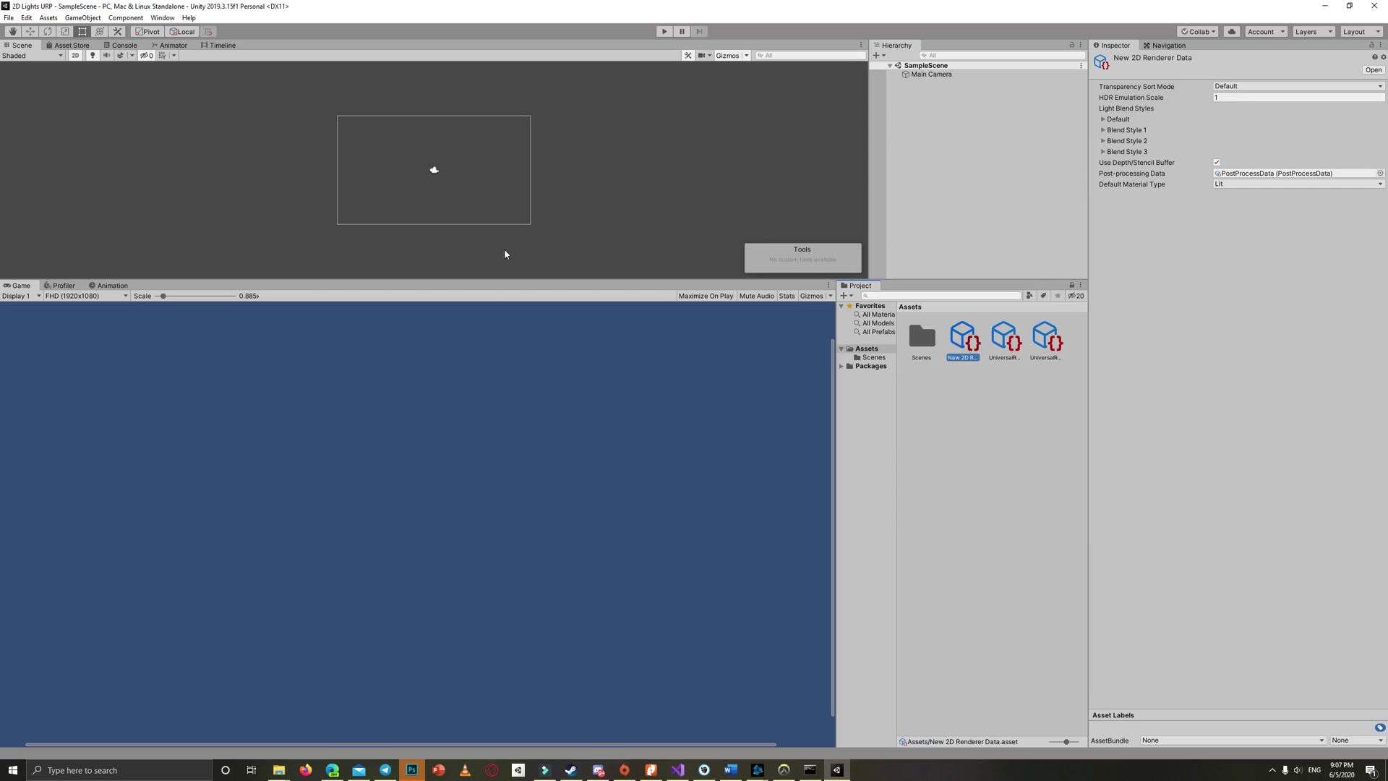
- Assign New 2D Renderer Data to UniversalRenderPipelineAsset's Renderer List slot
click(1012, 342)
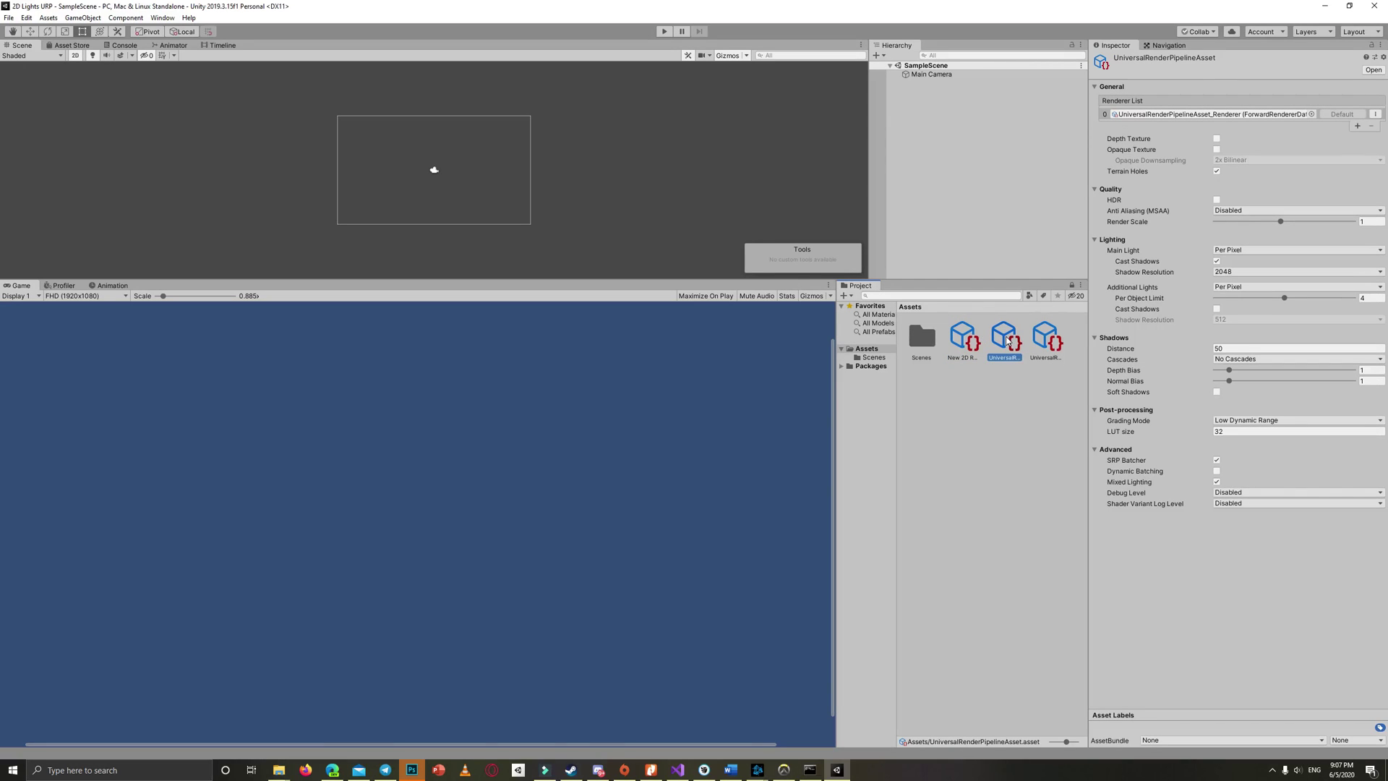
key(Right)
key(Left)
click(1312, 114)
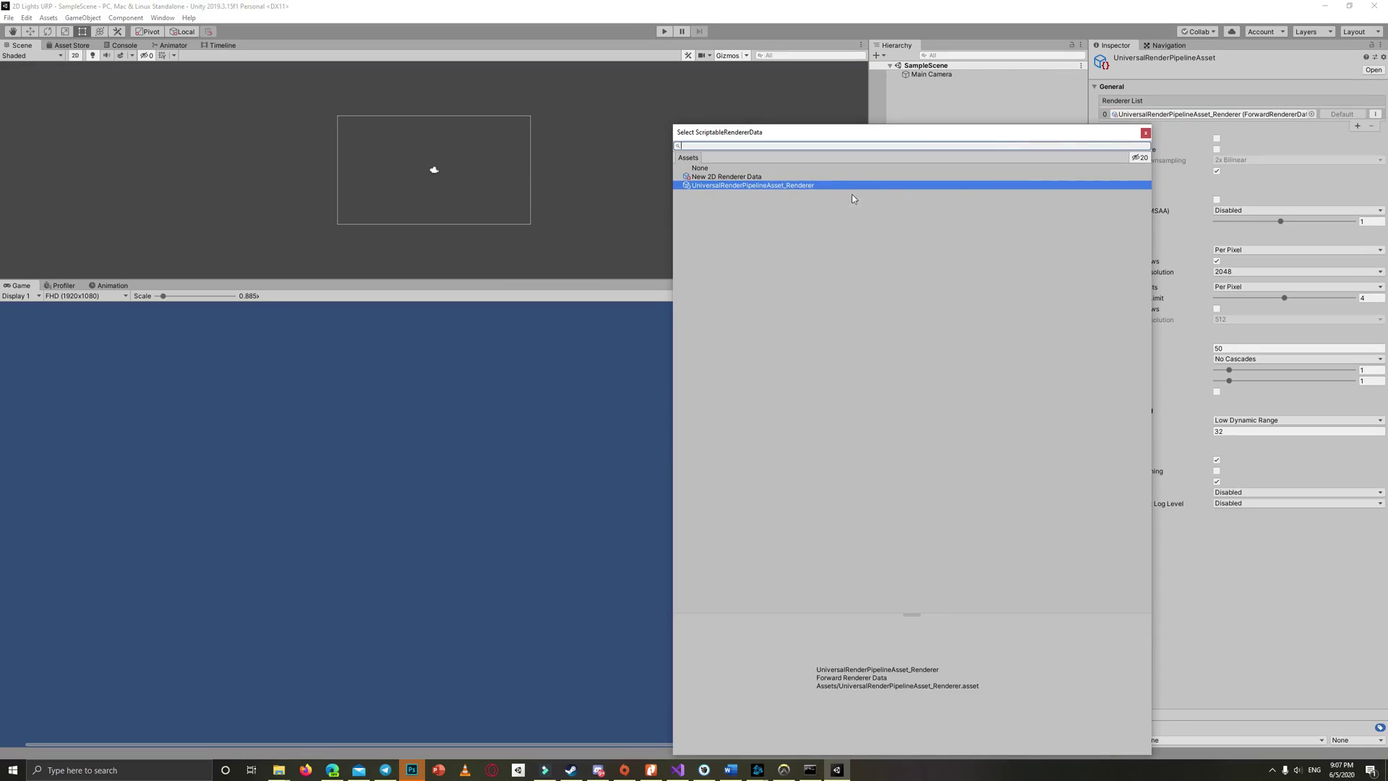
click(716, 177)
double_click(715, 176)
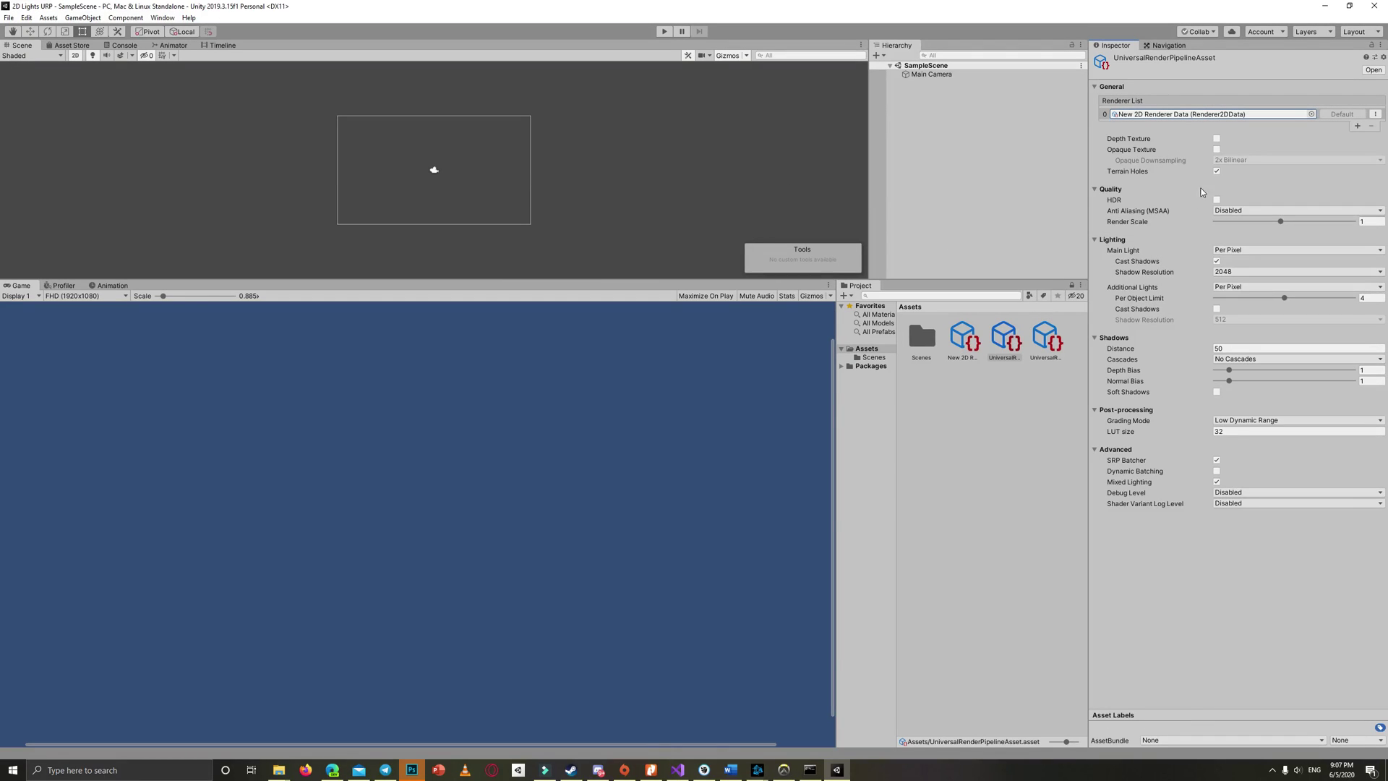
- Delete the unused forward renderer asset, leaving the pipeline asset and New 2D Renderer Data
click(1047, 346)
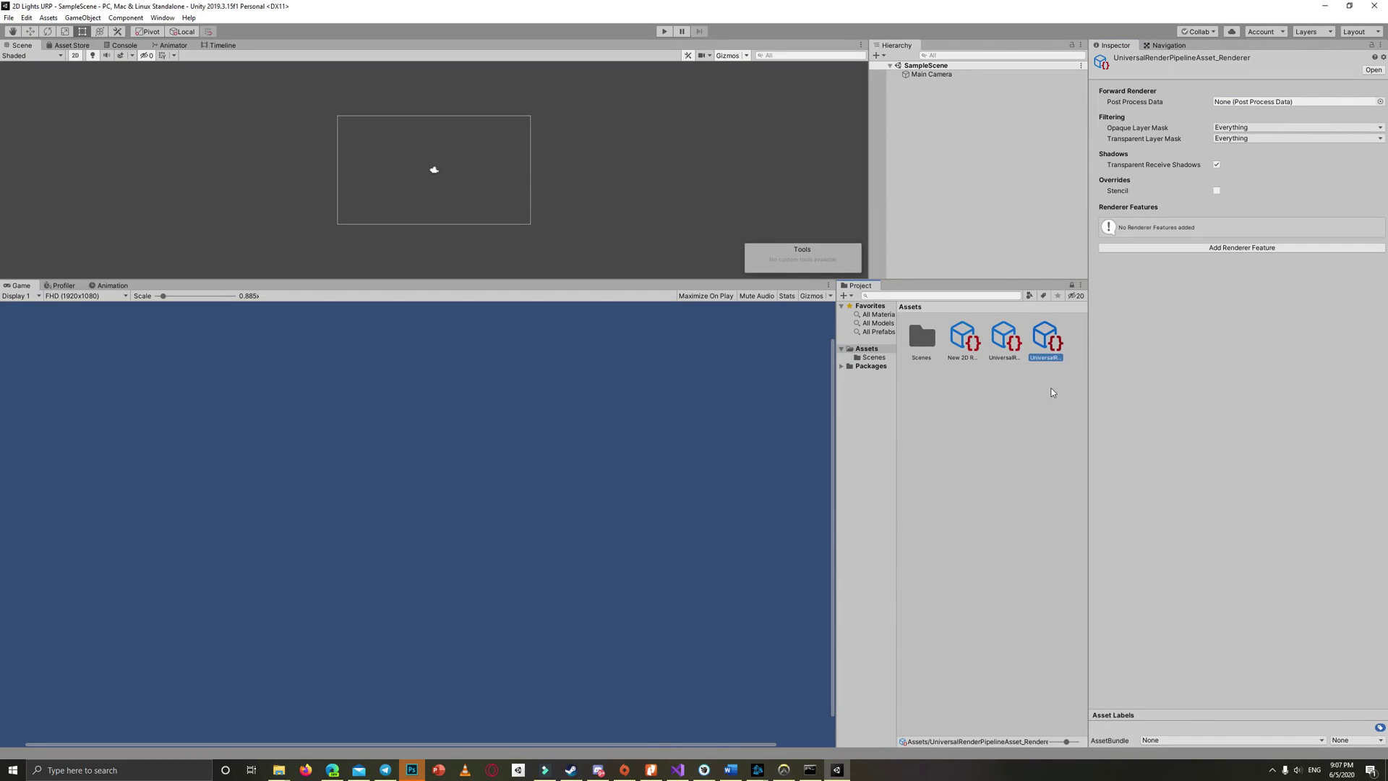
key(Delete)
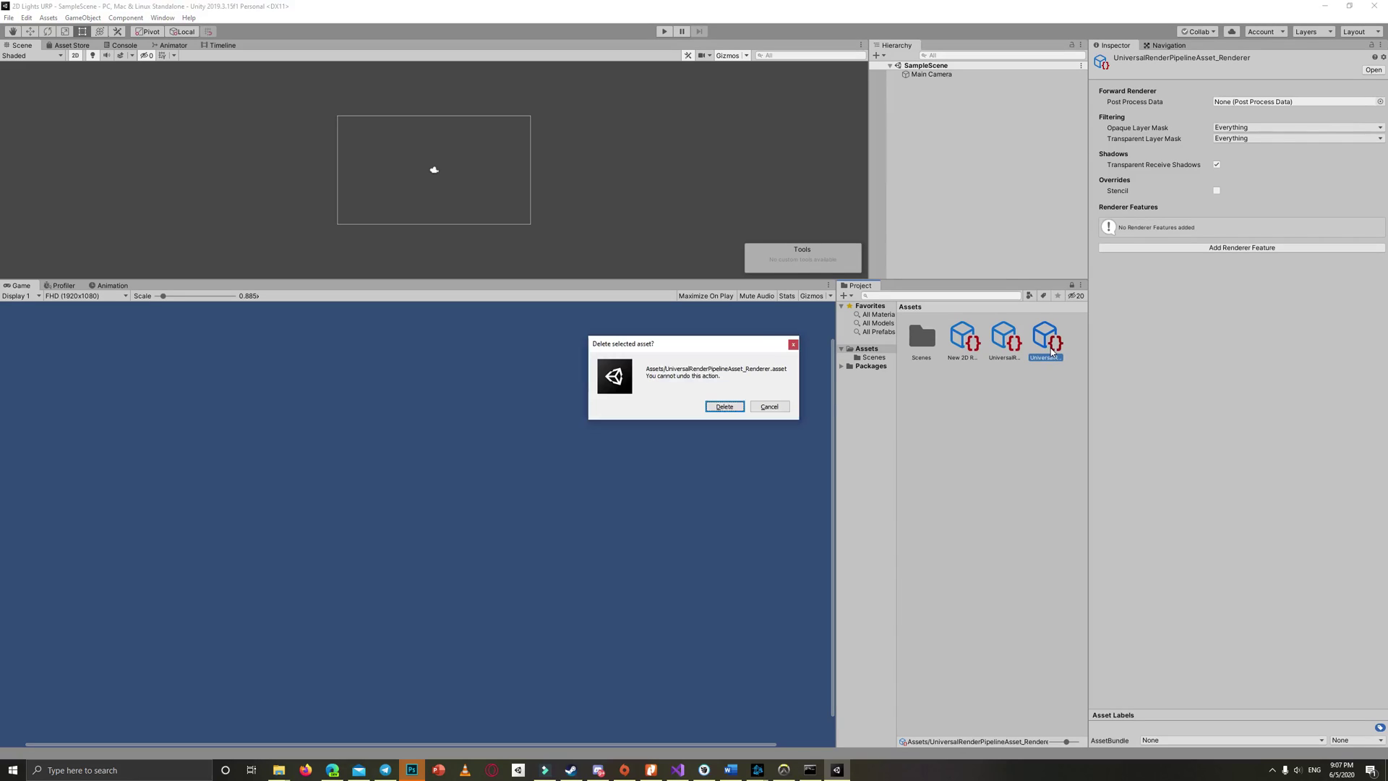
click(724, 407)
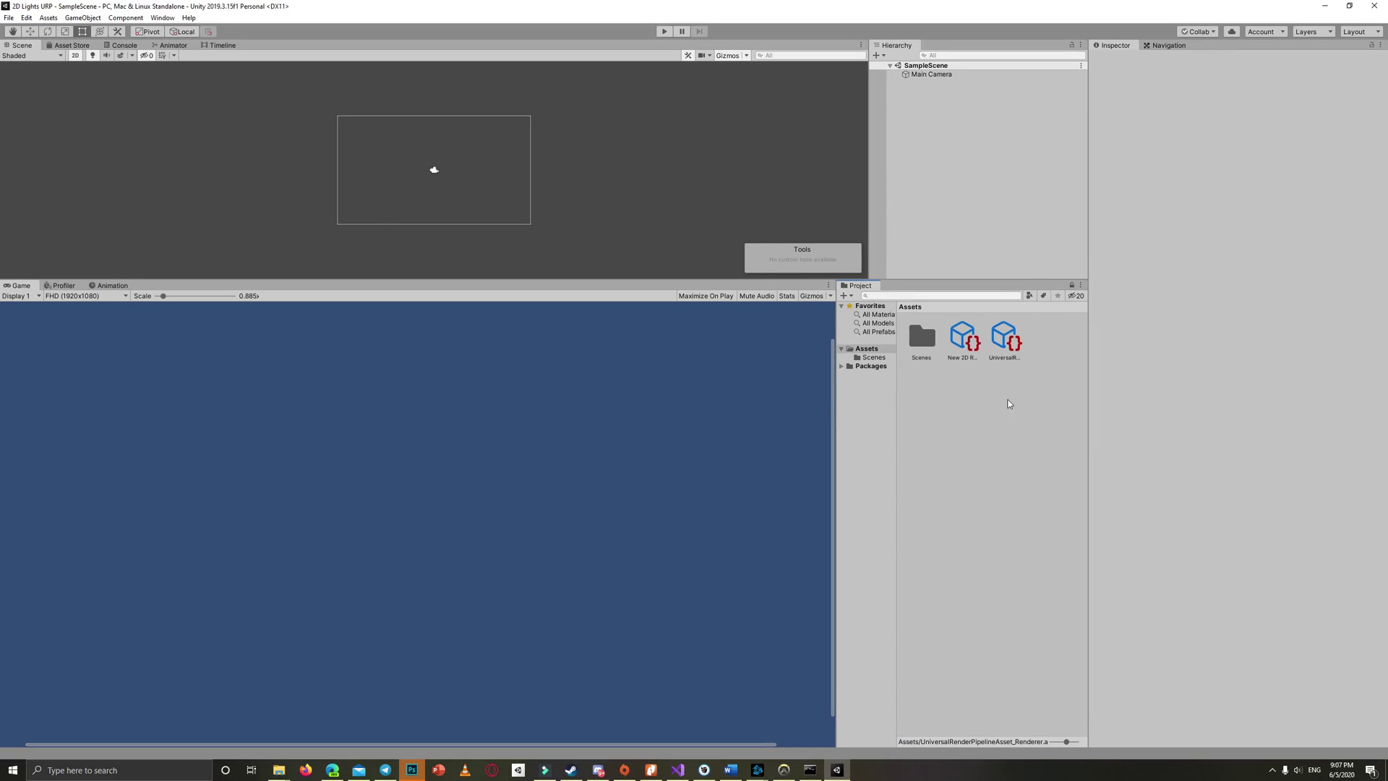
click(1003, 344)
click(978, 349)
- Set Graphics' Scriptable Render Pipeline to UniversalRenderPipelineAsset in Project Settings
click(26, 18)
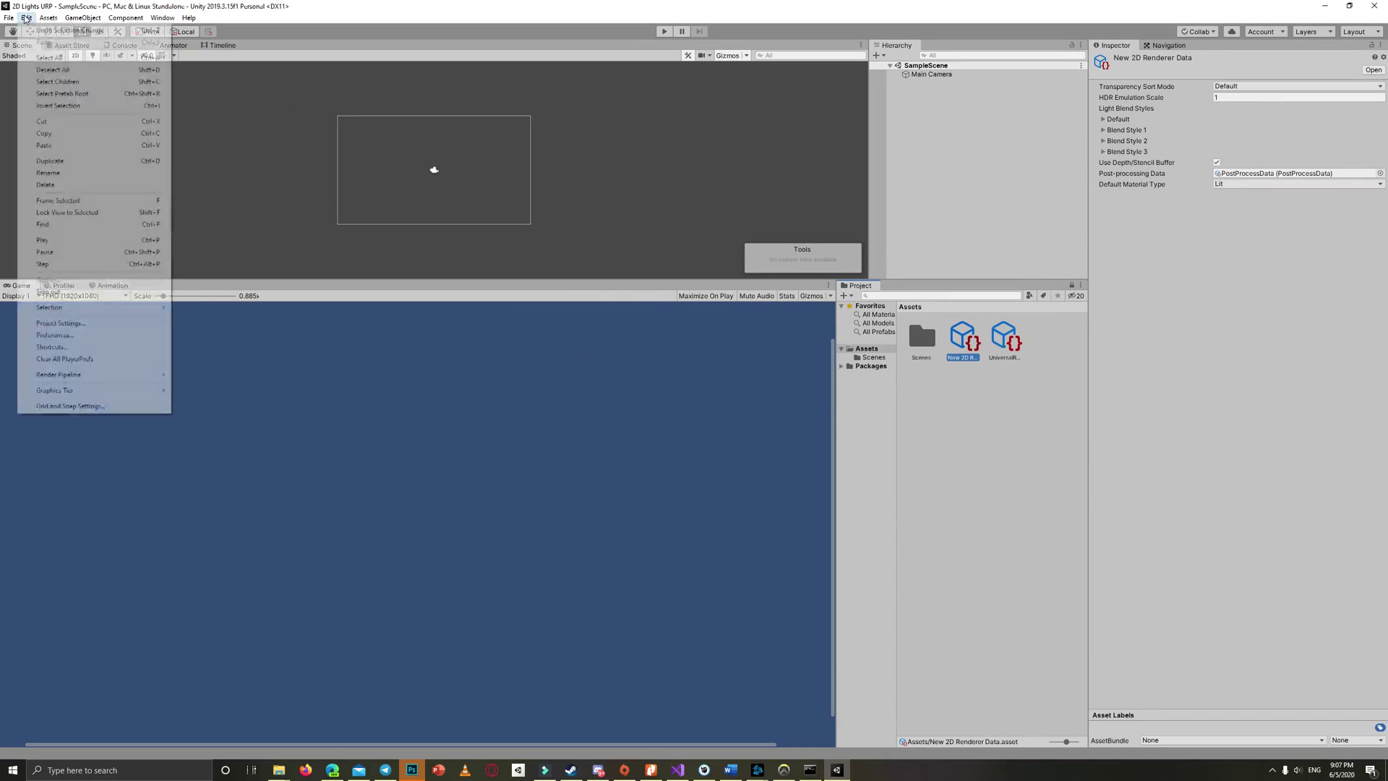
click(51, 321)
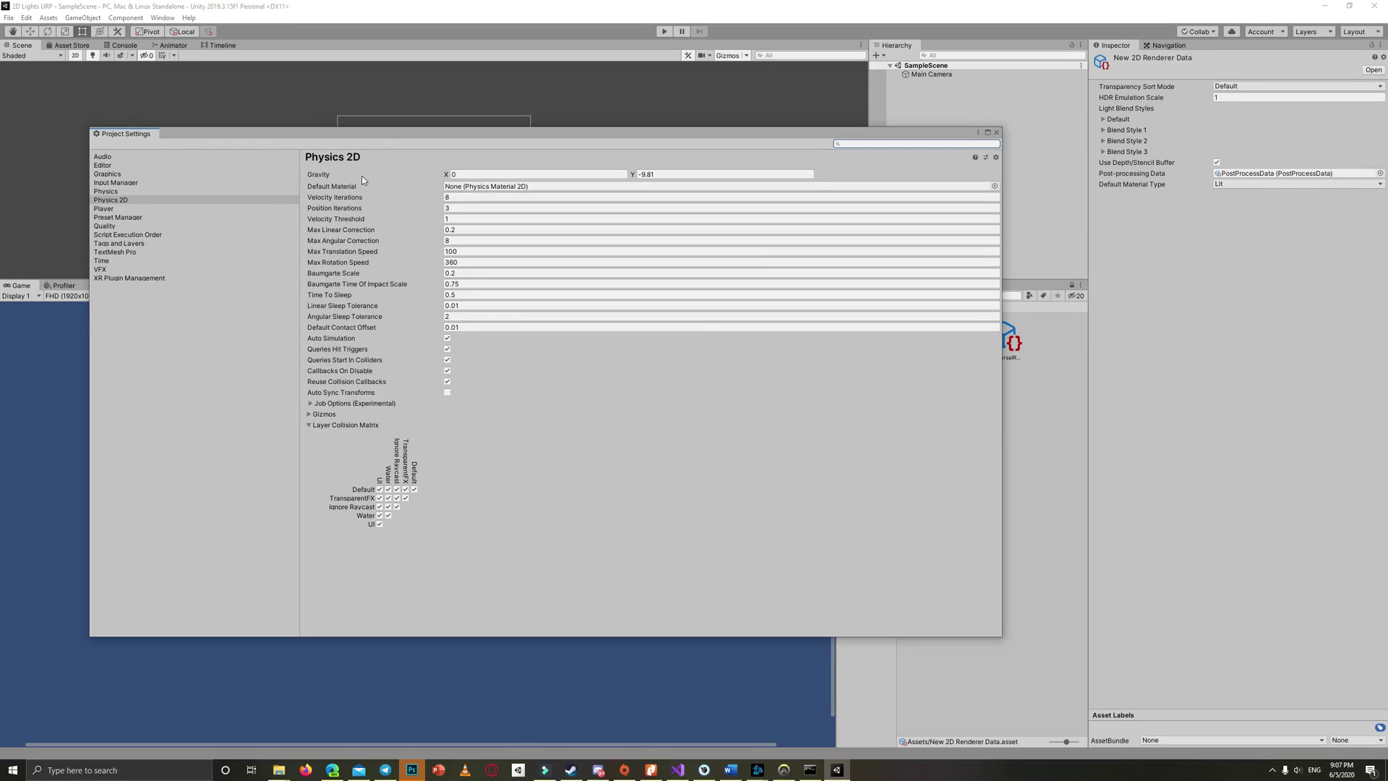
click(107, 173)
click(995, 183)
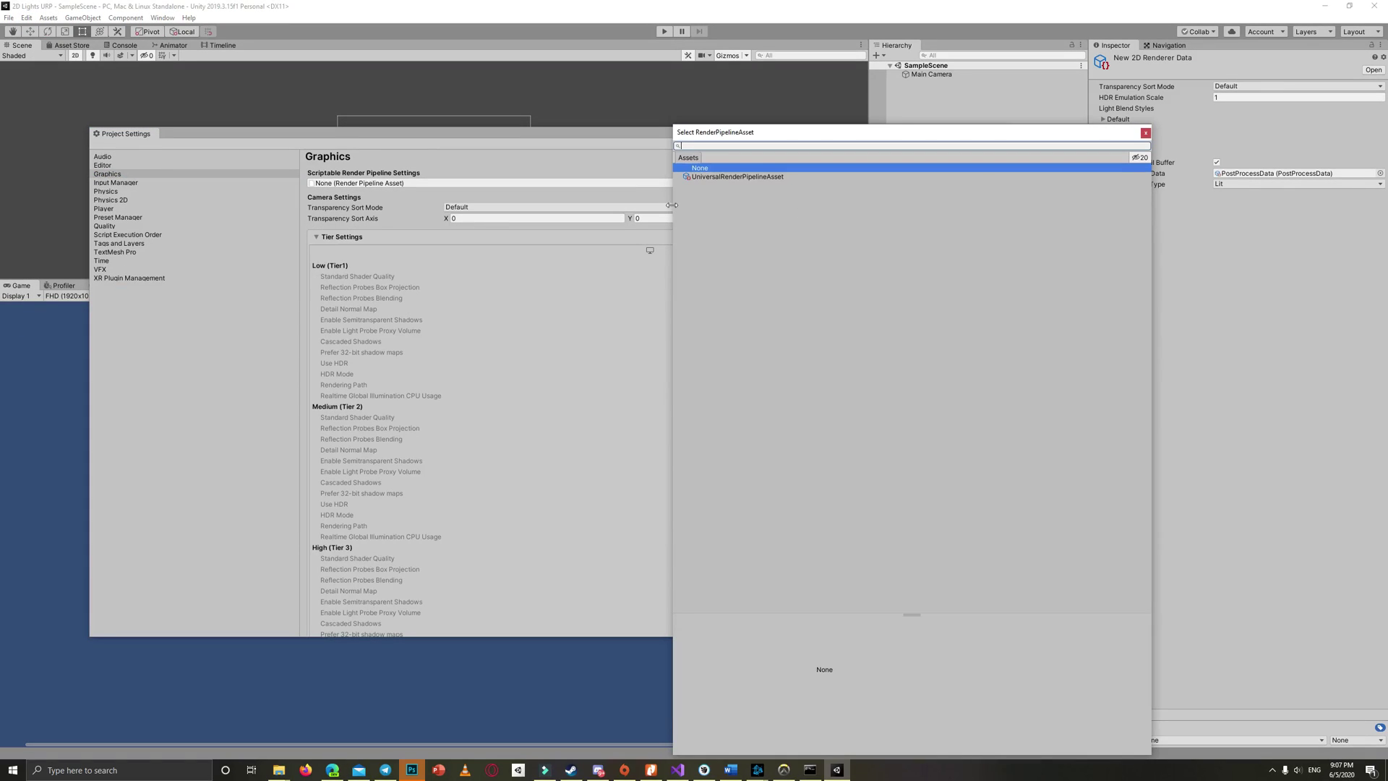
double_click(728, 179)
- Use UniversalRenderPipelineAsset for the Quality level's rendering too, then close Project Settings
click(105, 226)
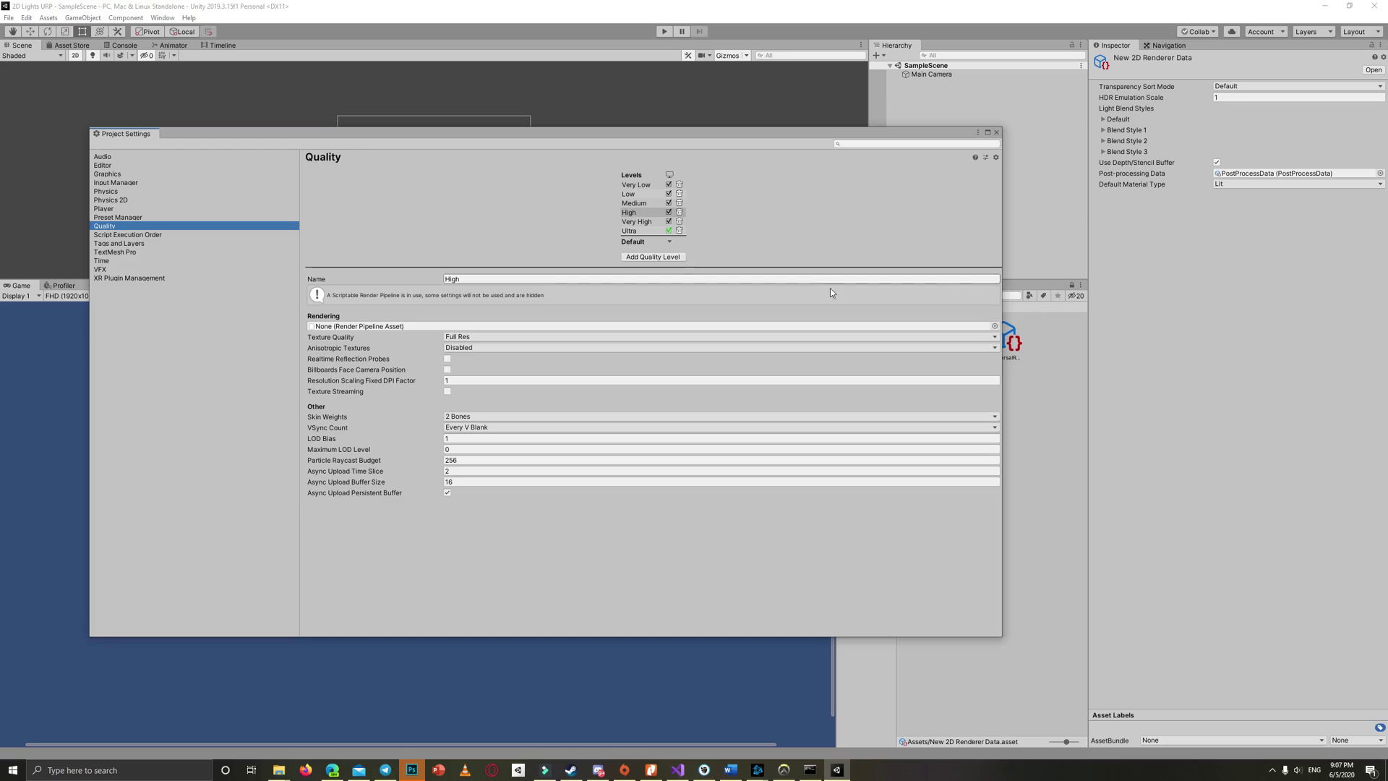
click(994, 326)
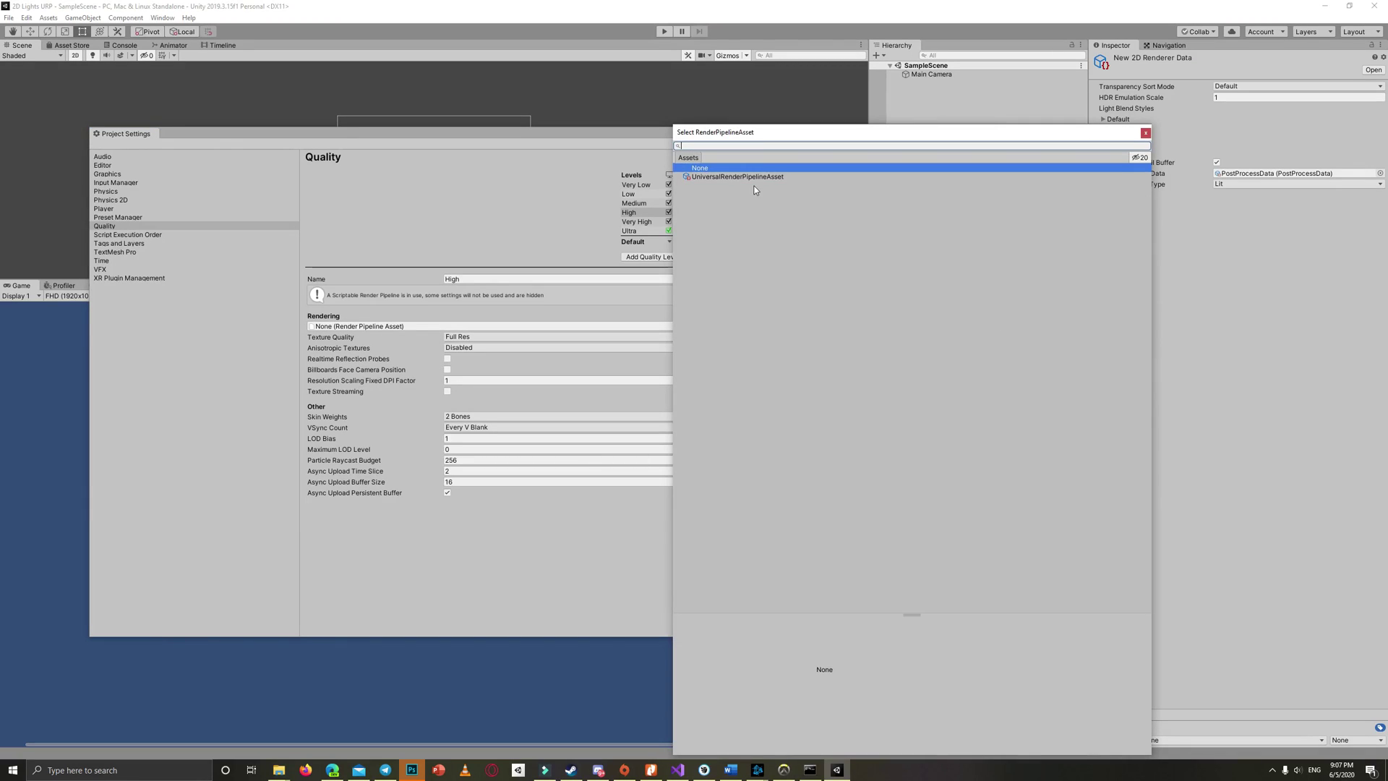
double_click(753, 176)
click(996, 134)
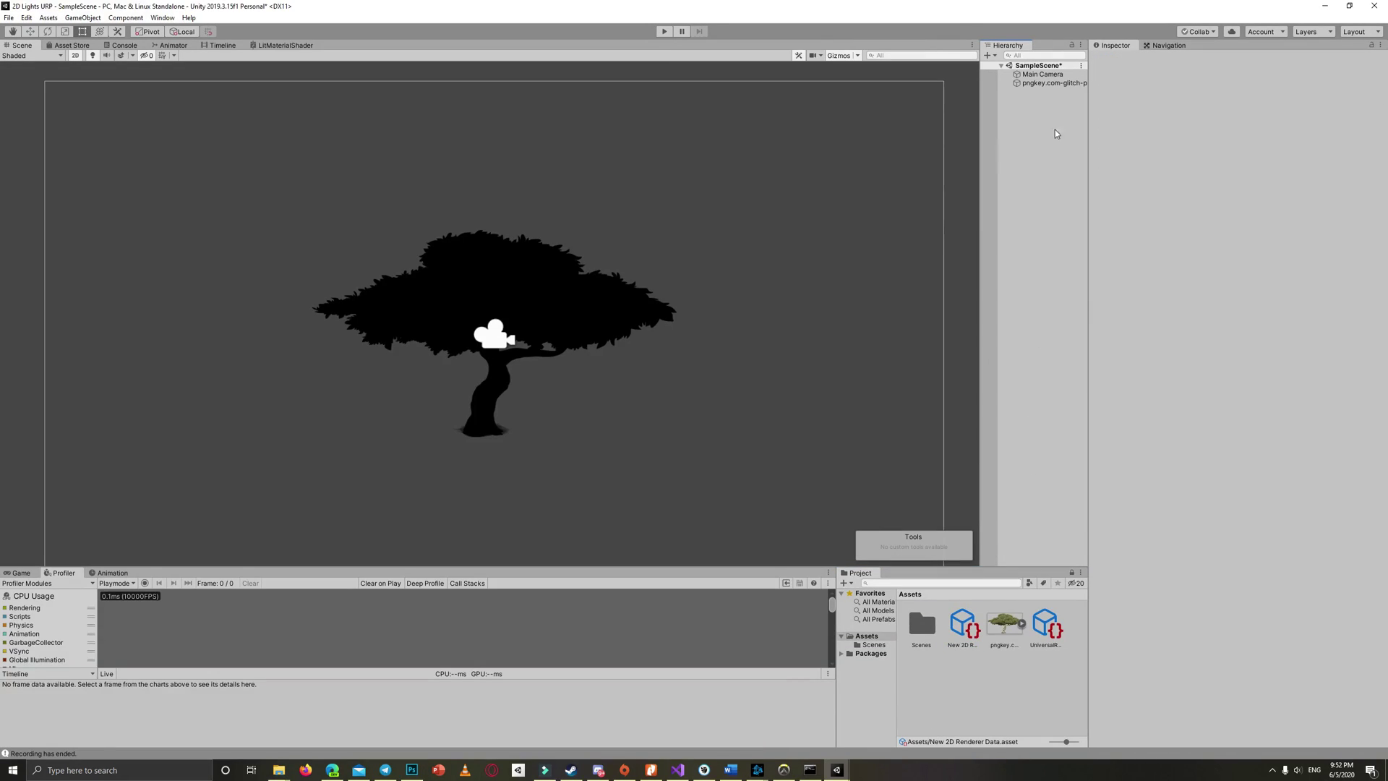
click(1055, 82)
- Replace the old sprite object with the tree sprite, keeping 2D Renderer Data's default material type Lit
key(Delete)
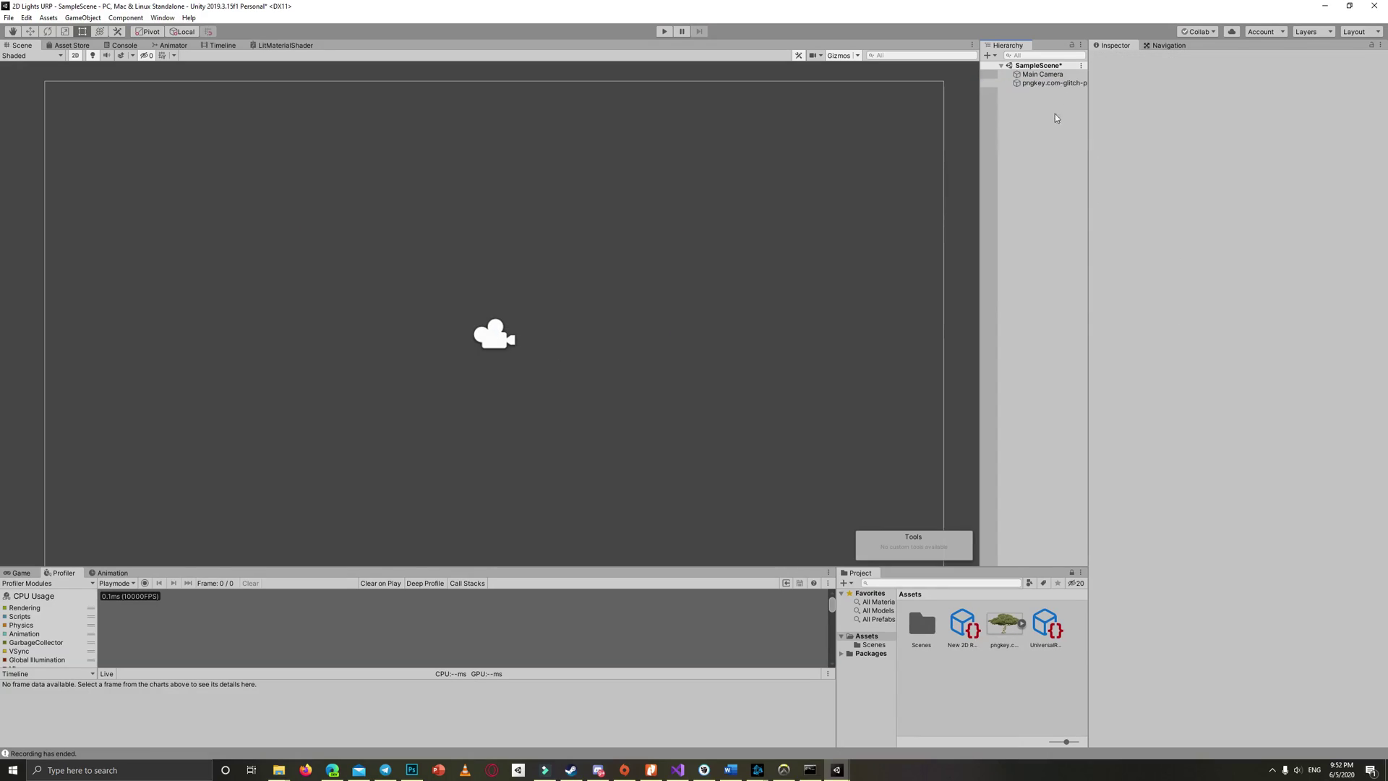
click(974, 631)
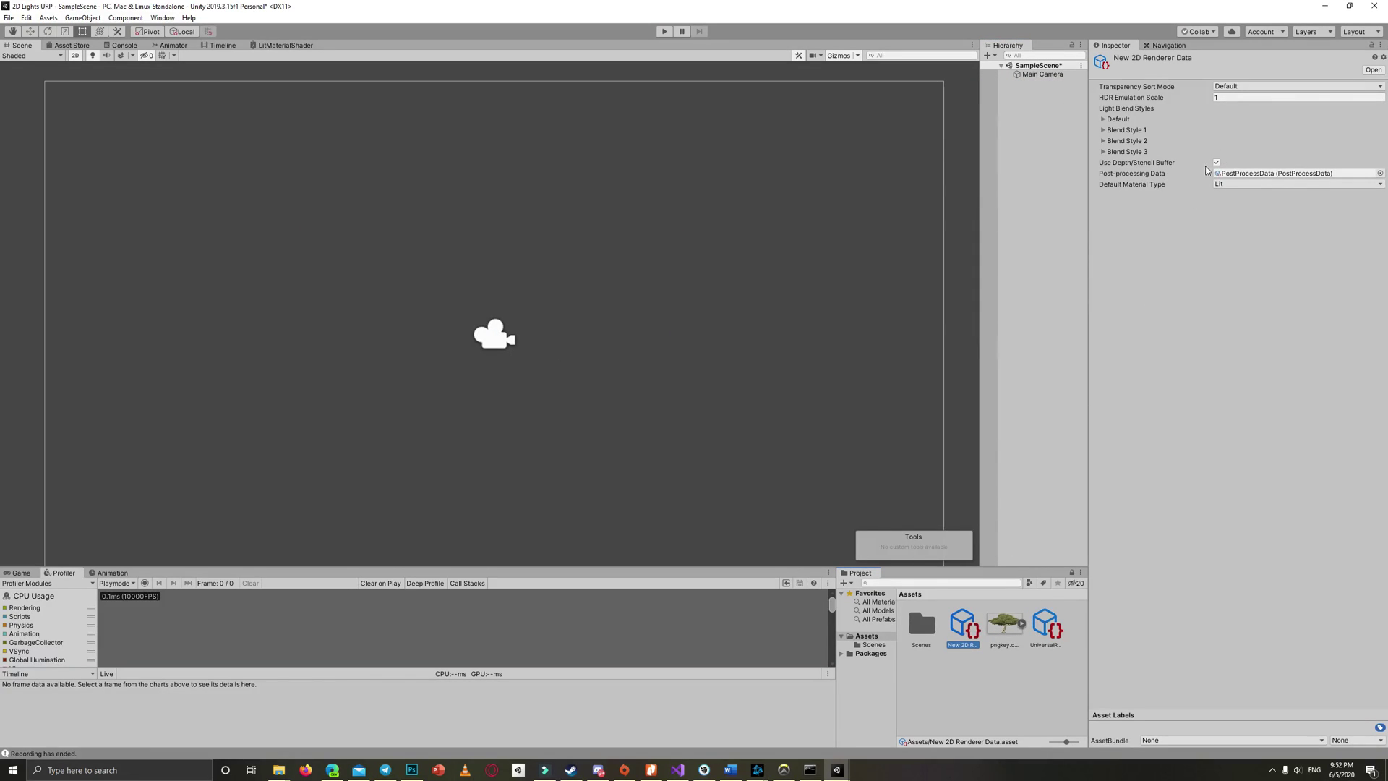
click(1243, 184)
click(1229, 192)
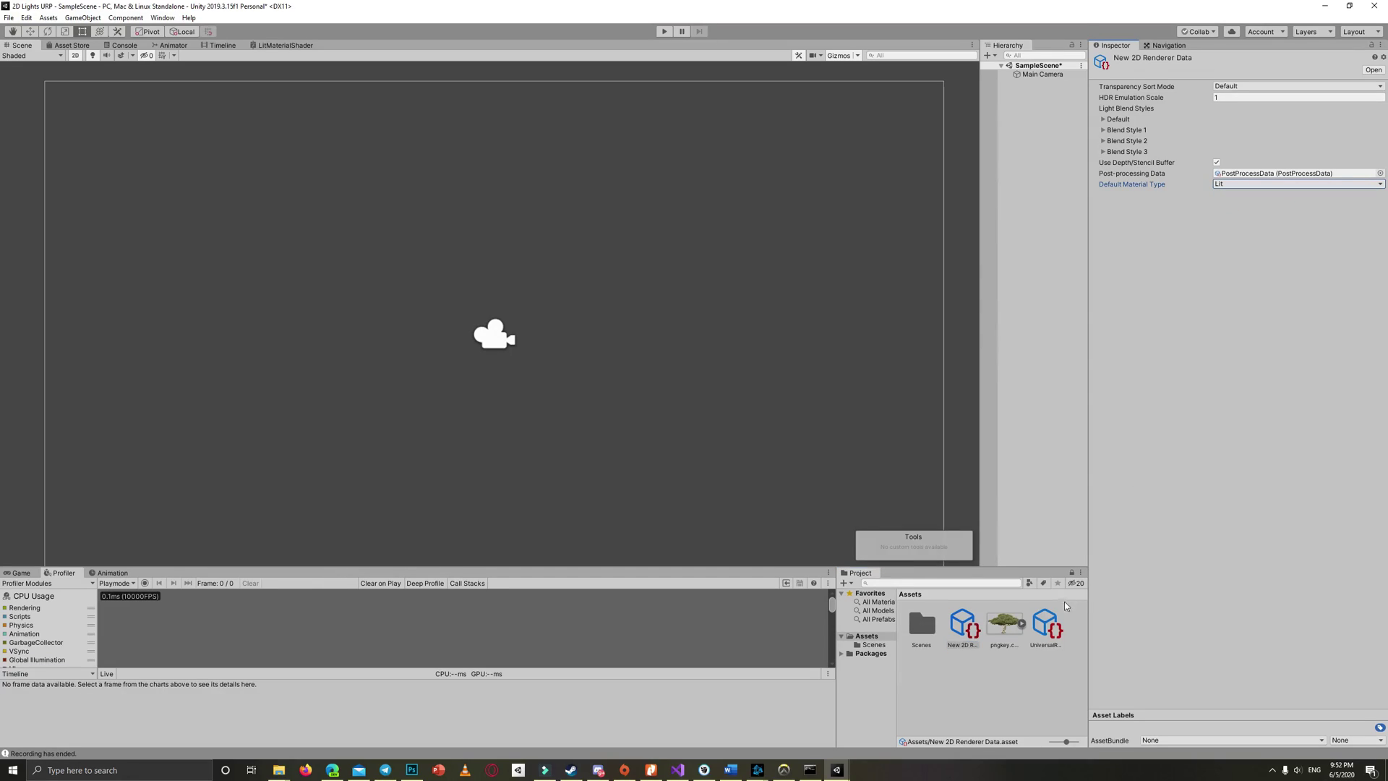
drag(1009, 636, 1038, 362)
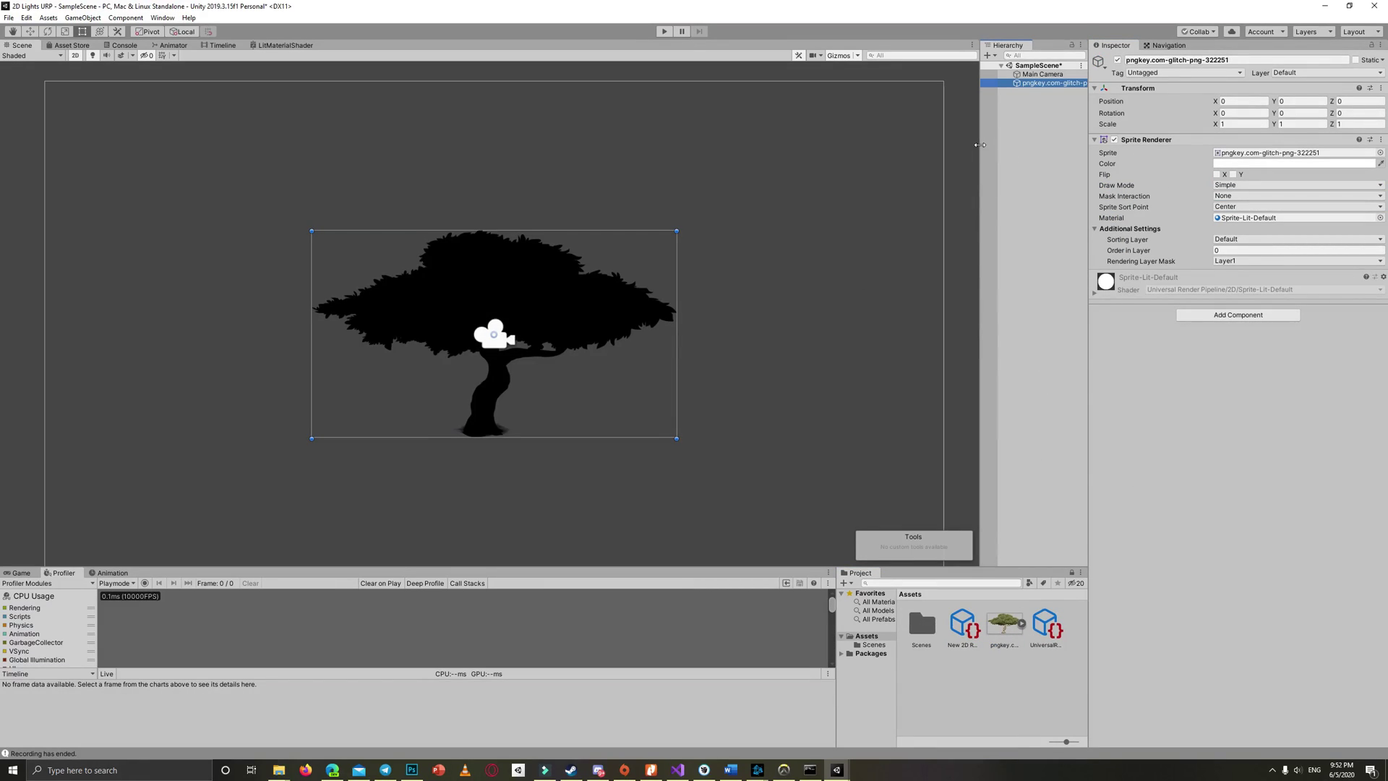
drag(980, 145, 925, 144)
right_click(985, 144)
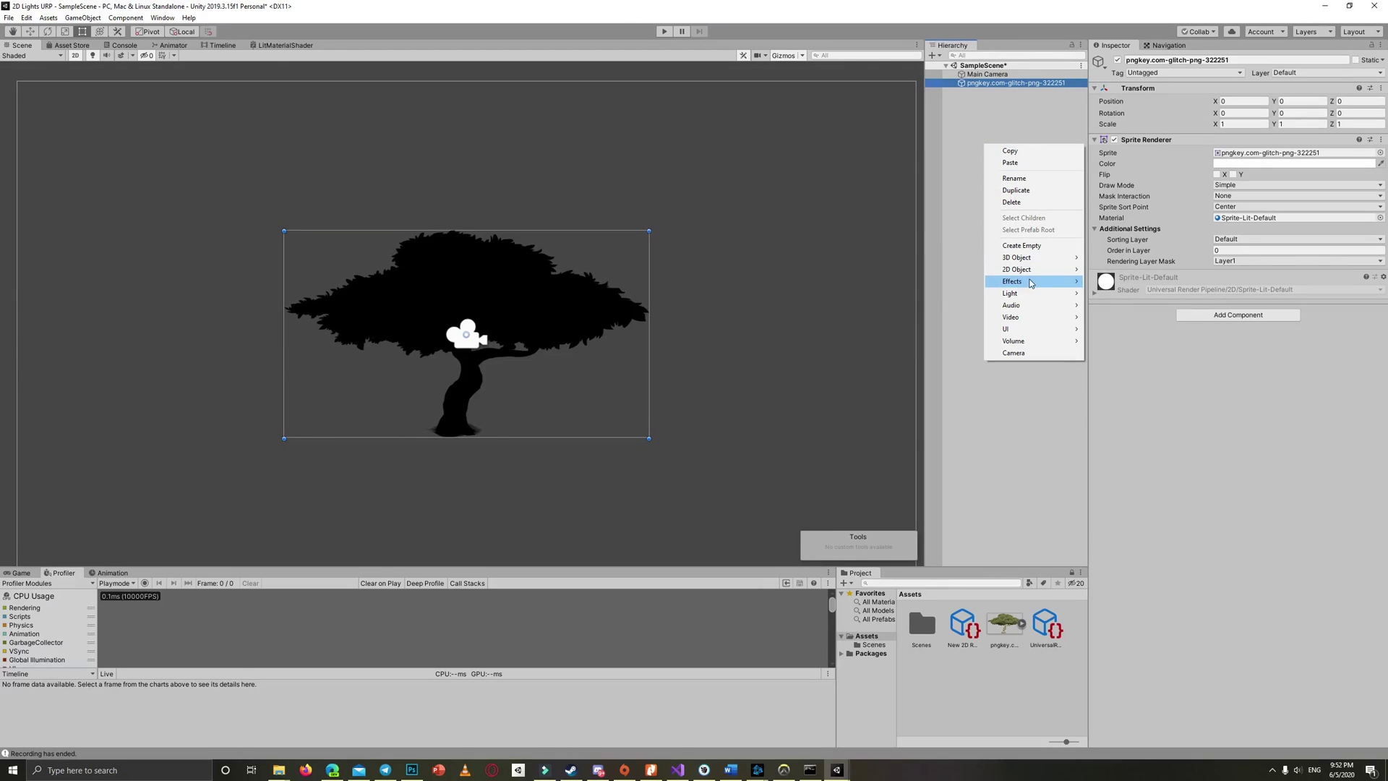
- Add a Global Light 2D and set its intensity to 0.25
mouse_move(1064, 272)
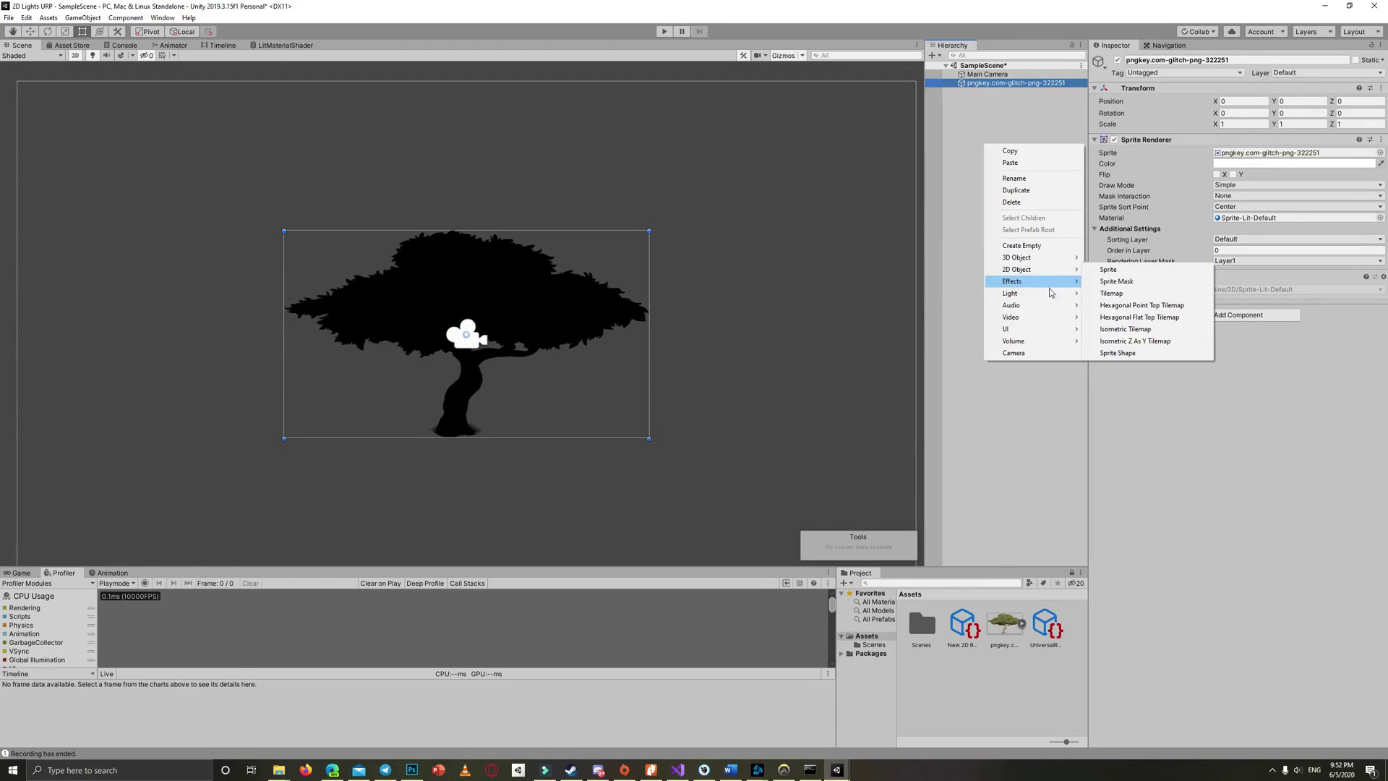
mouse_move(1123, 295)
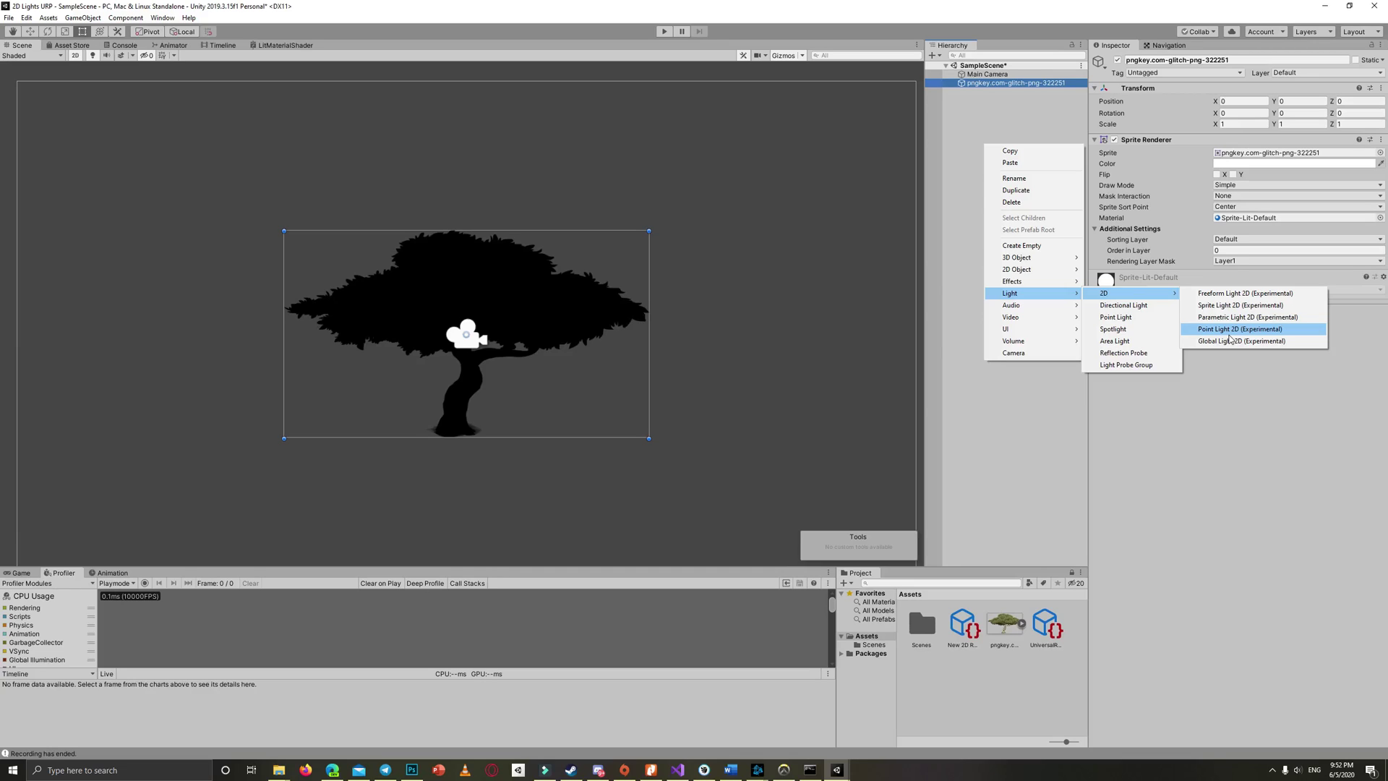
click(1228, 341)
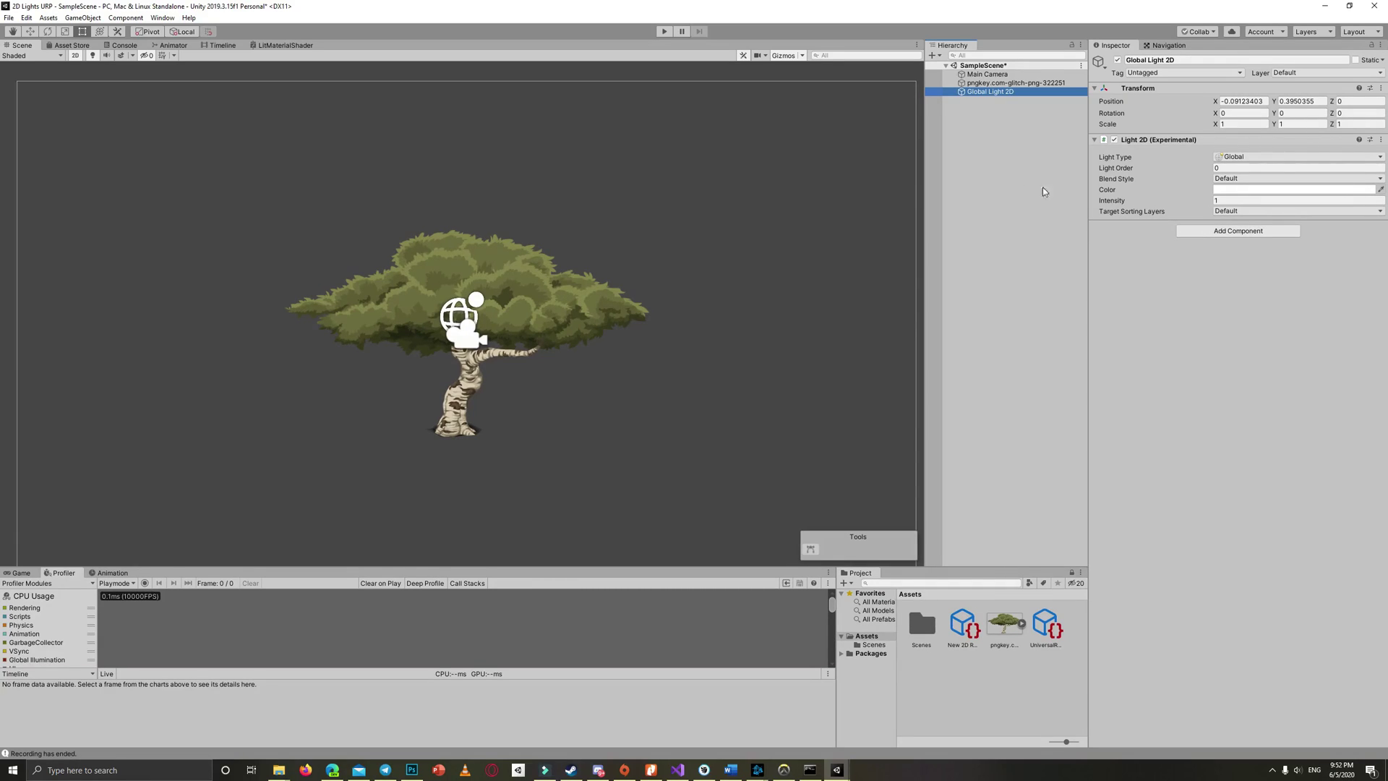
click(1241, 200)
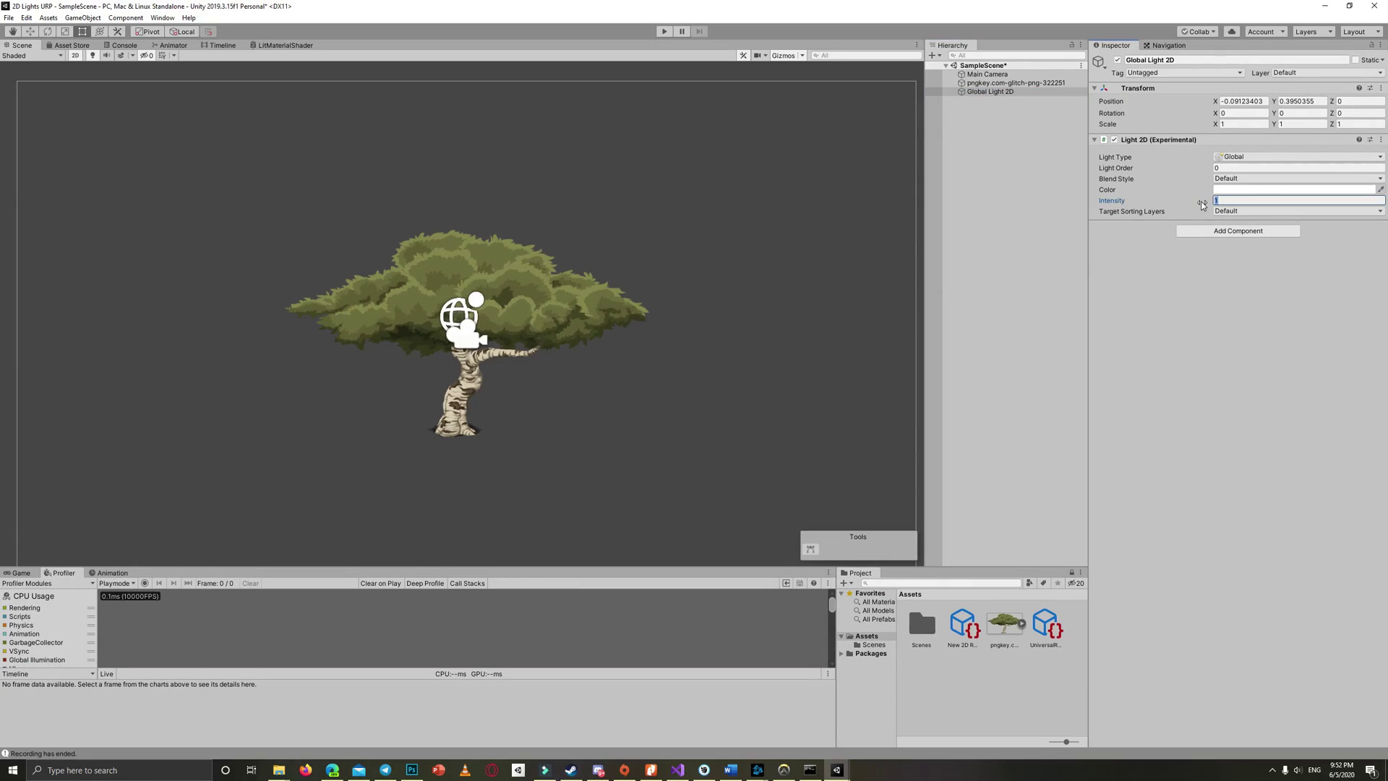
text(0.25)
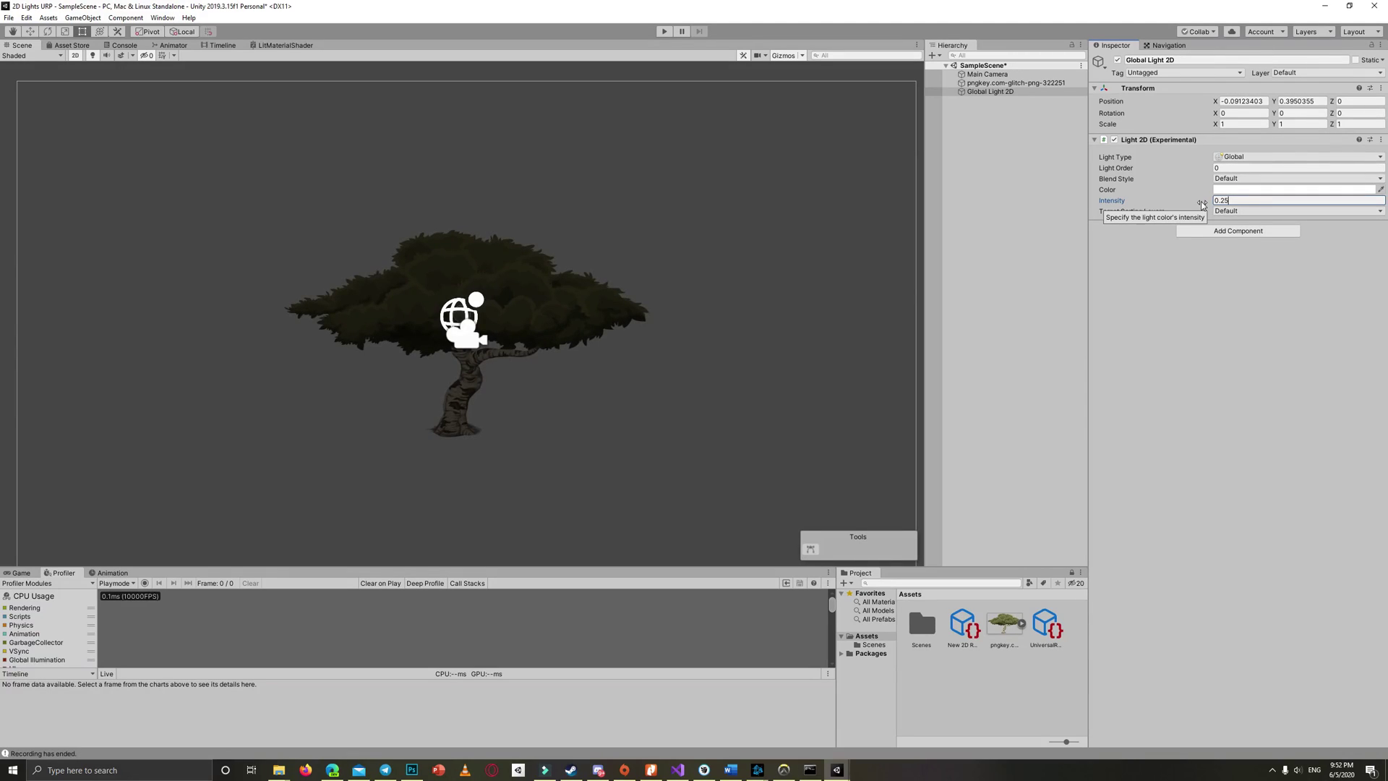
- Review the tree sprite and global light, then bring up the Hierarchy's Light 2D creation menu
click(1007, 120)
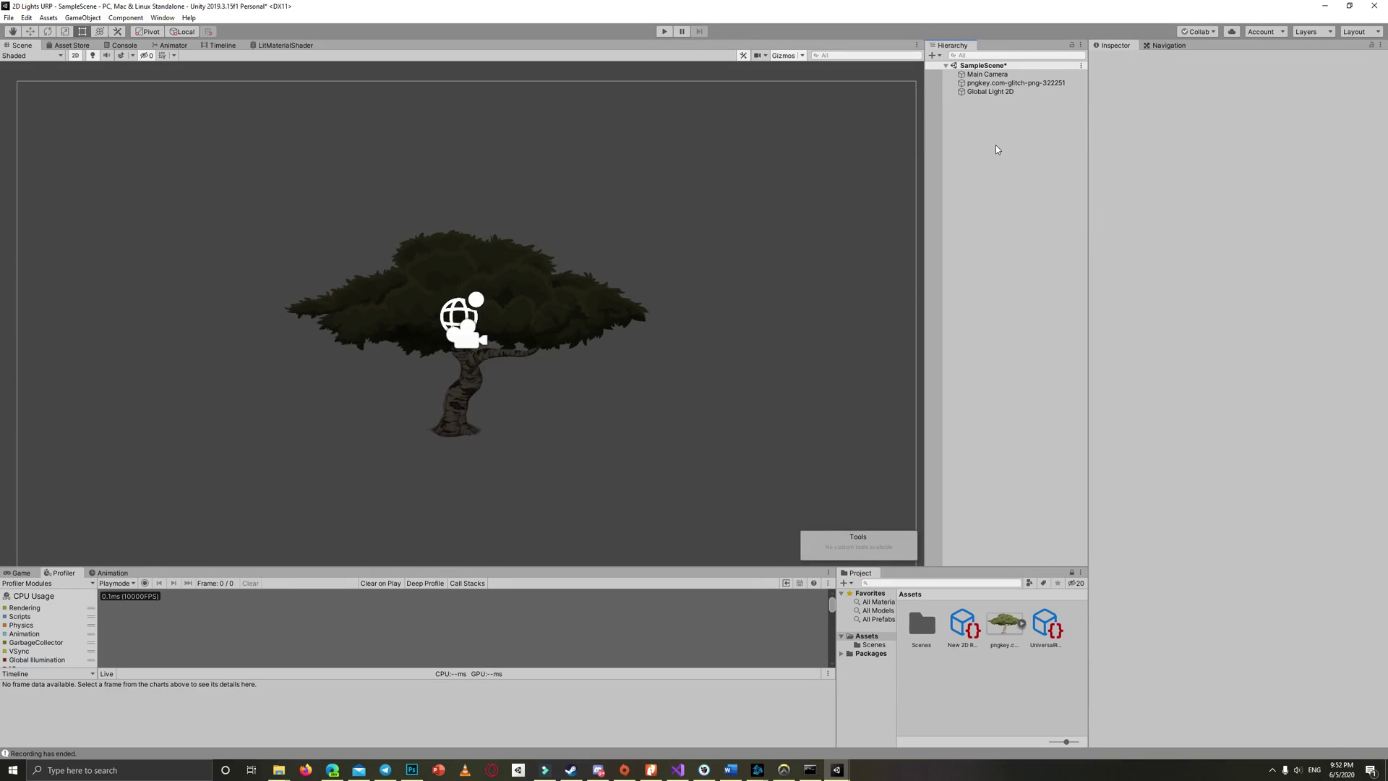
click(1009, 84)
click(1004, 92)
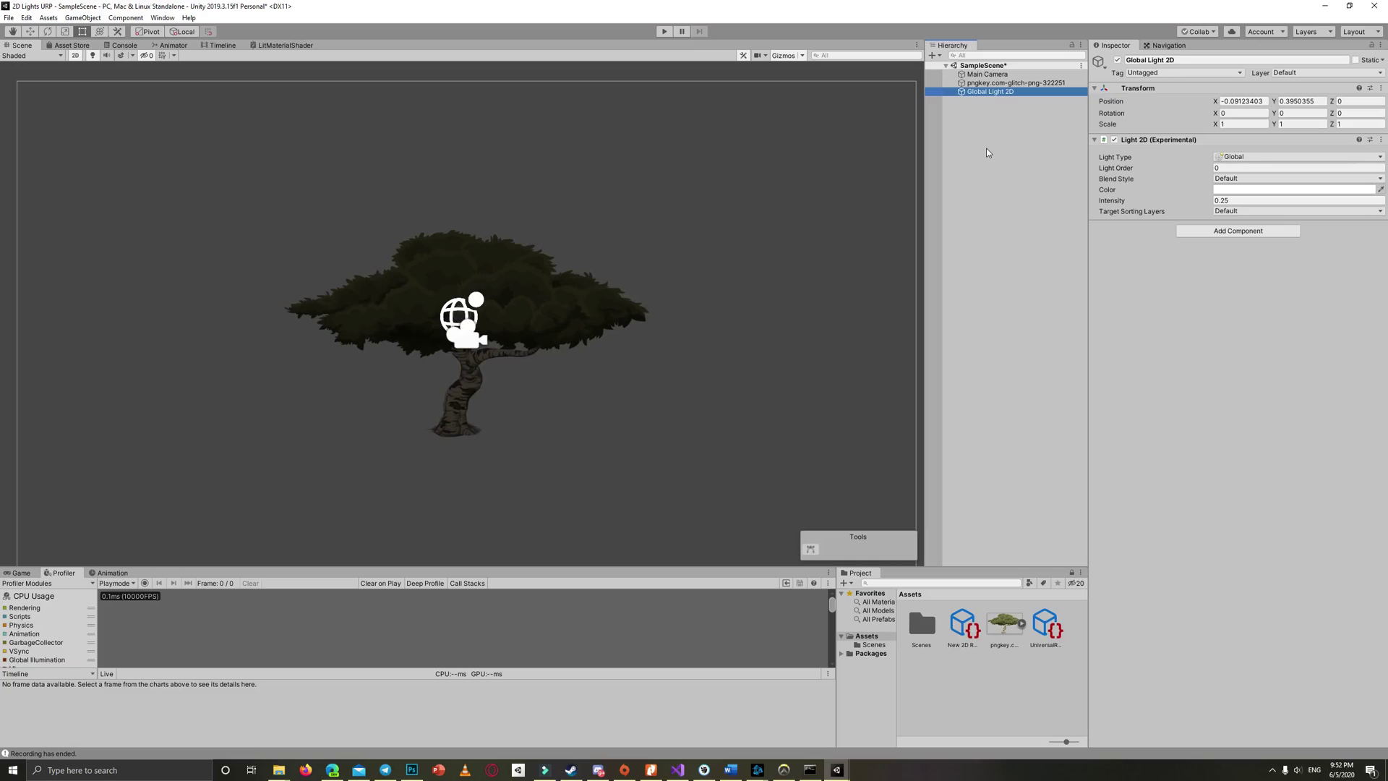
click(1010, 139)
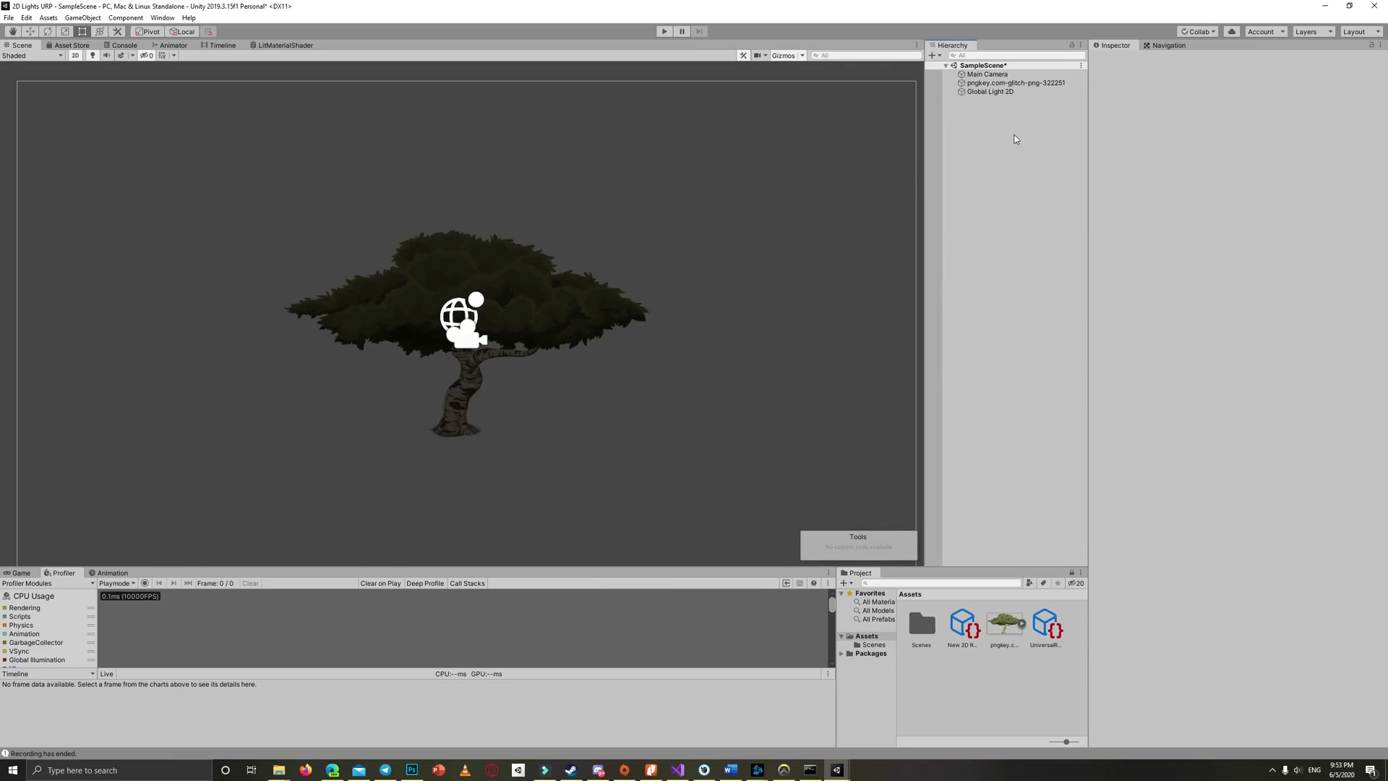
right_click(1022, 157)
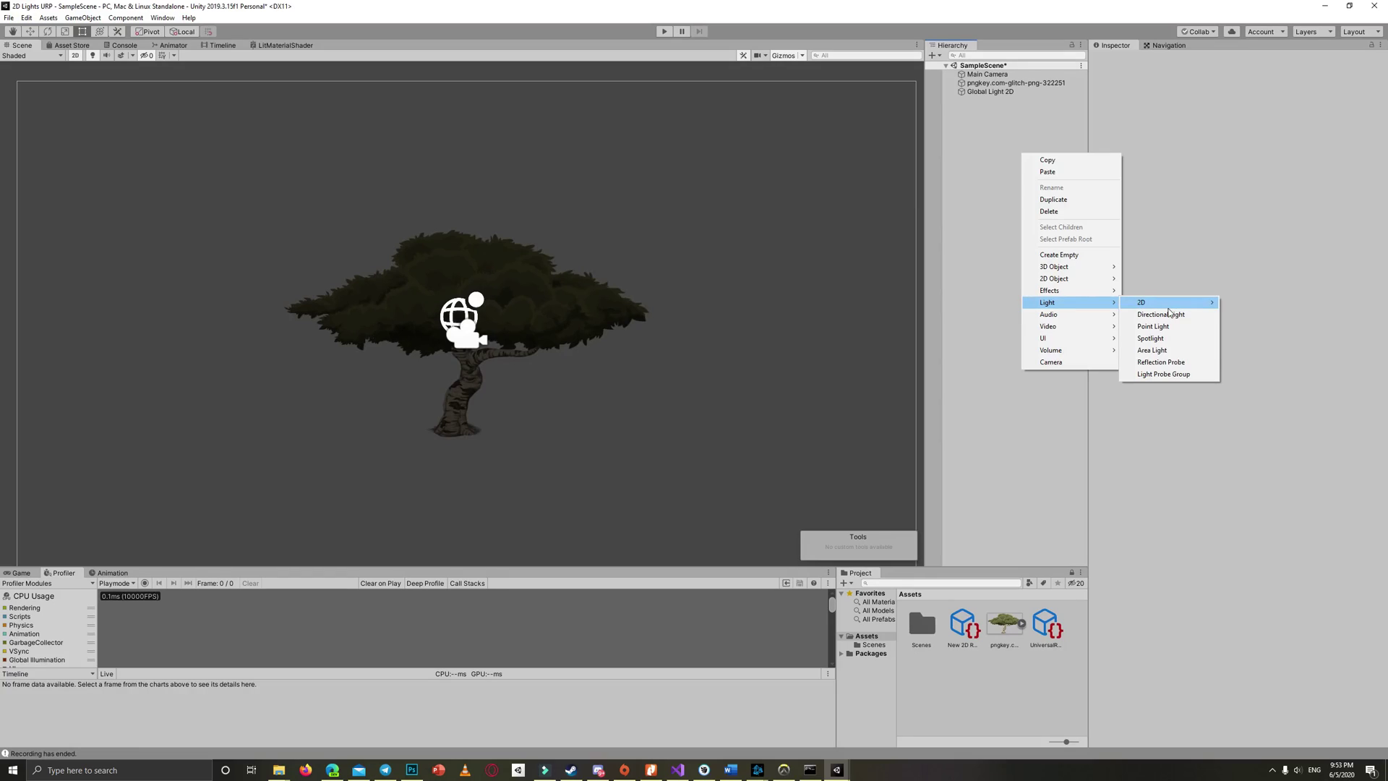
mouse_move(1169, 312)
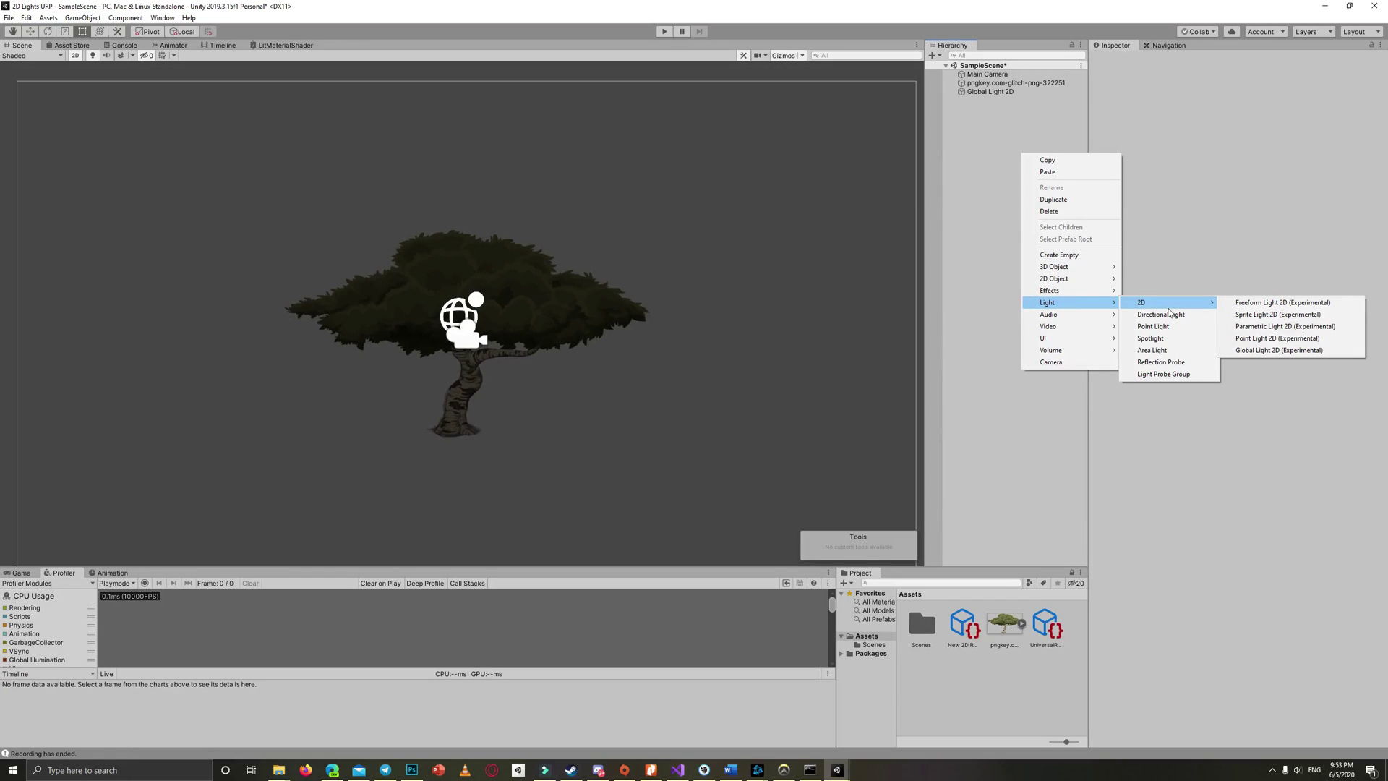
- Add a Freeform Light 2D, move it onto the canopy, and show the Game view below
click(1265, 302)
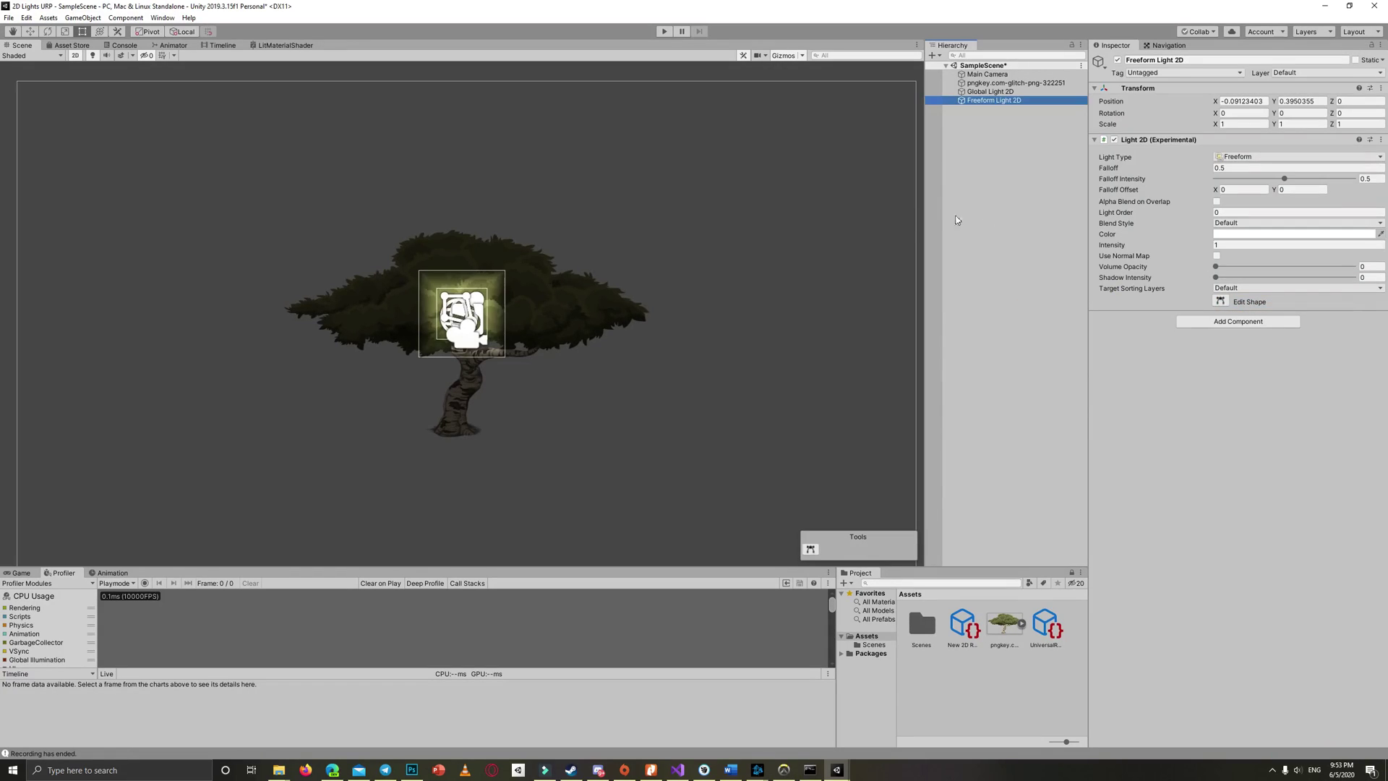
key(w)
drag(481, 308, 567, 322)
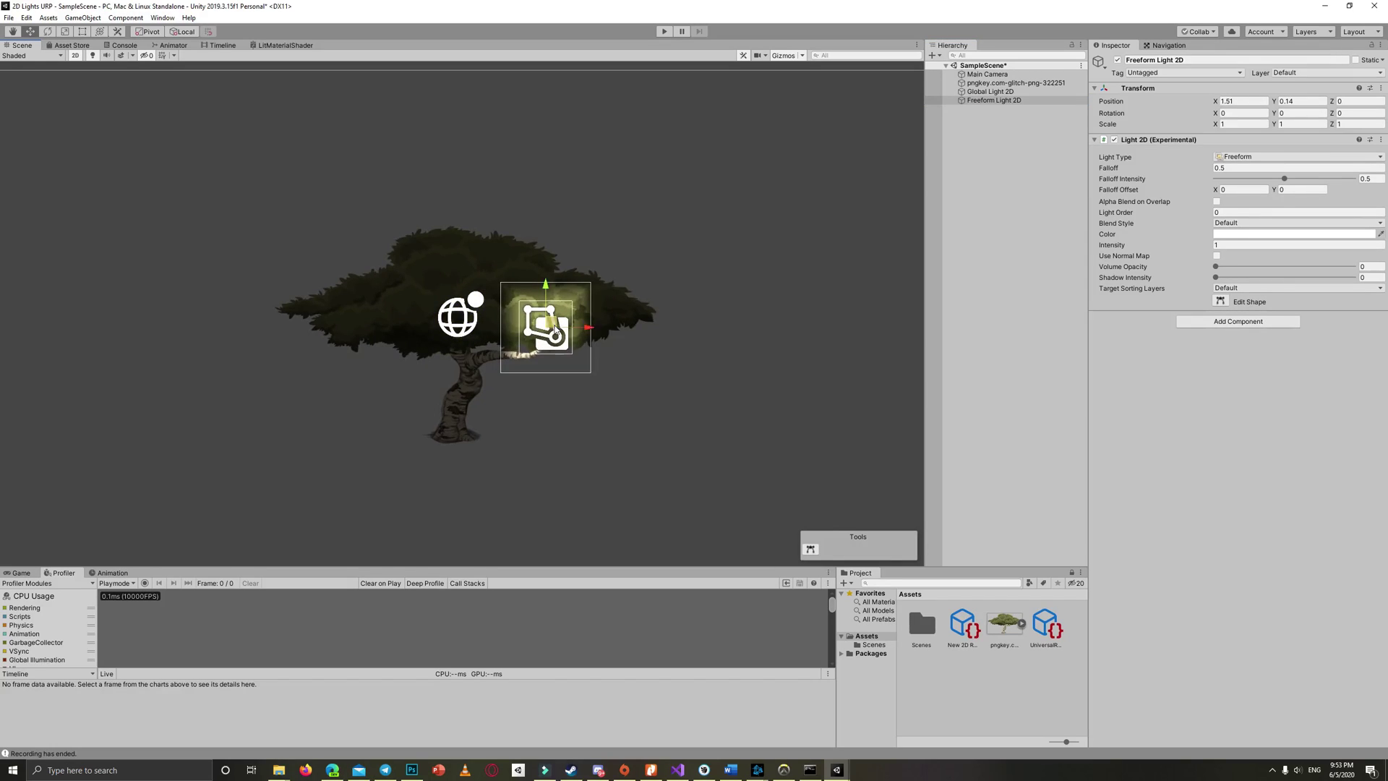
scroll(557, 321, up, 3)
scroll(575, 539, up, 2)
drag(578, 567, 515, 479)
scroll(378, 502, up, 2)
scroll(501, 397, down, 1)
click(21, 578)
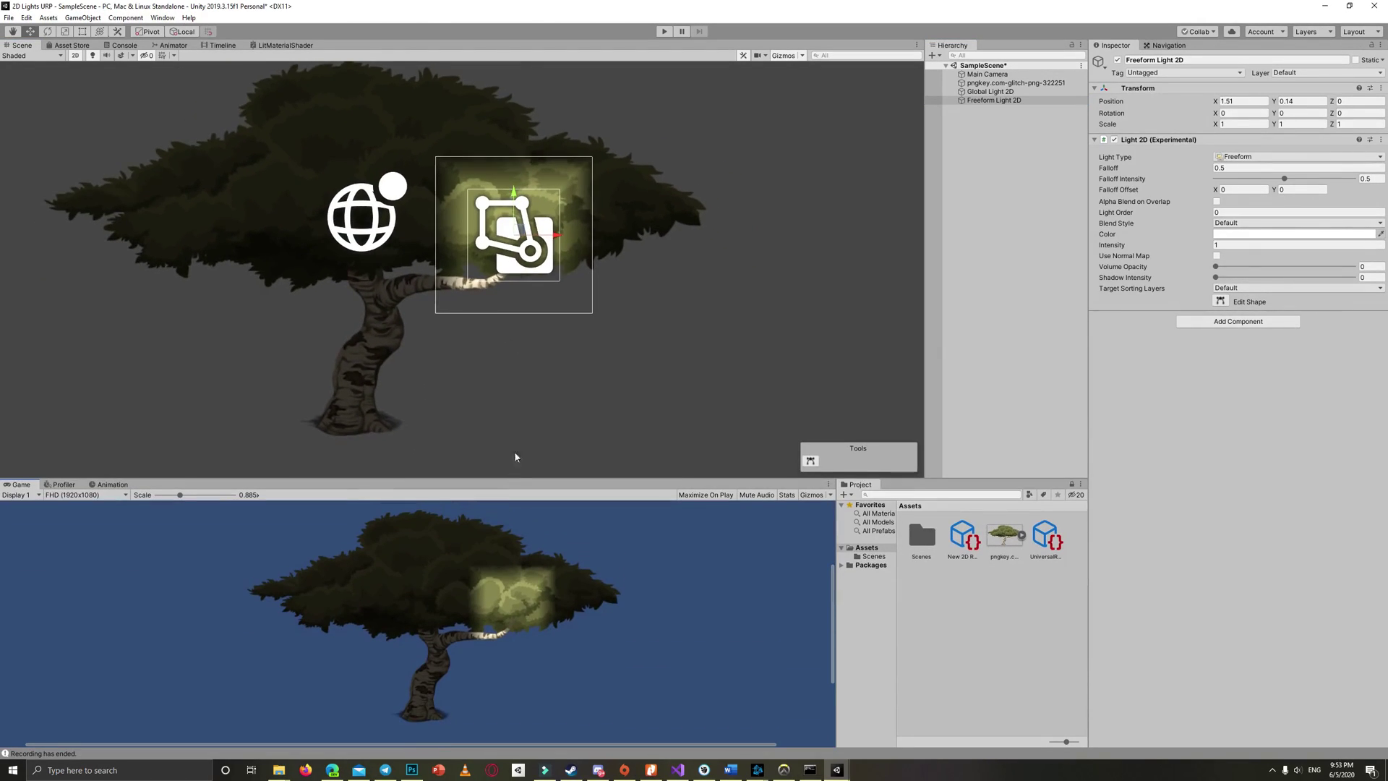
- Reshape the freeform light's vertices to cover the top of the tree canopy
click(1221, 302)
drag(559, 191, 672, 193)
drag(469, 190, 515, 142)
drag(491, 212, 538, 208)
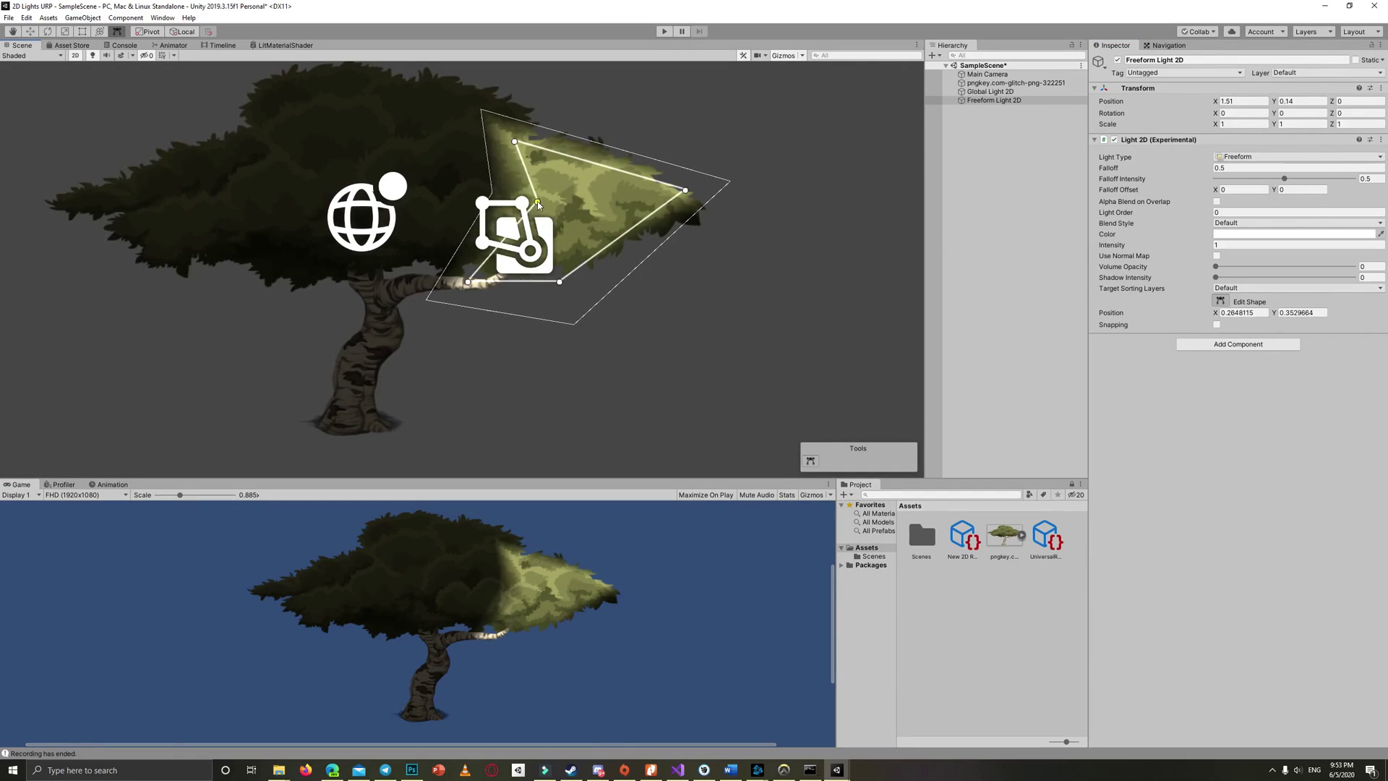
drag(514, 142, 525, 110)
drag(685, 191, 722, 209)
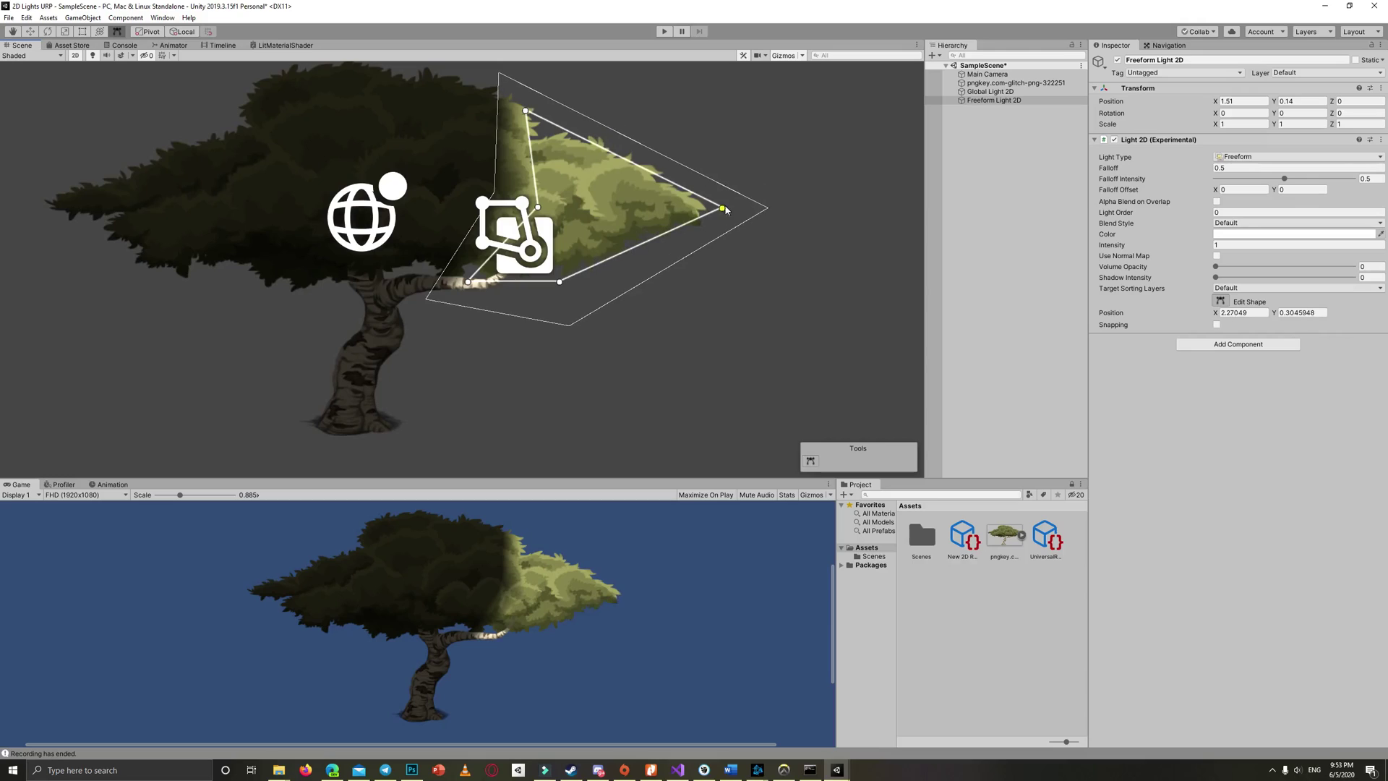
drag(538, 208, 442, 76)
drag(468, 282, 250, 76)
drag(560, 281, 570, 155)
drag(250, 76, 71, 198)
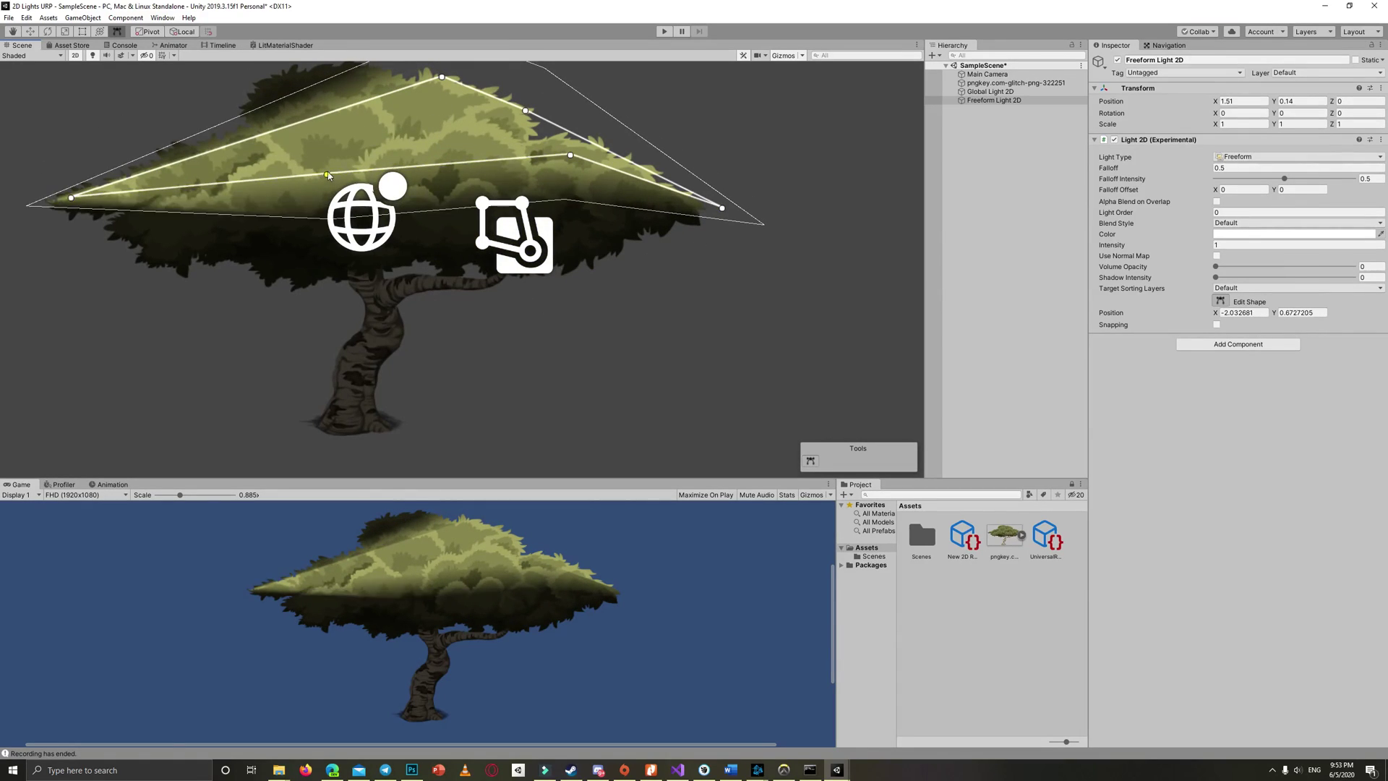
drag(320, 175, 305, 70)
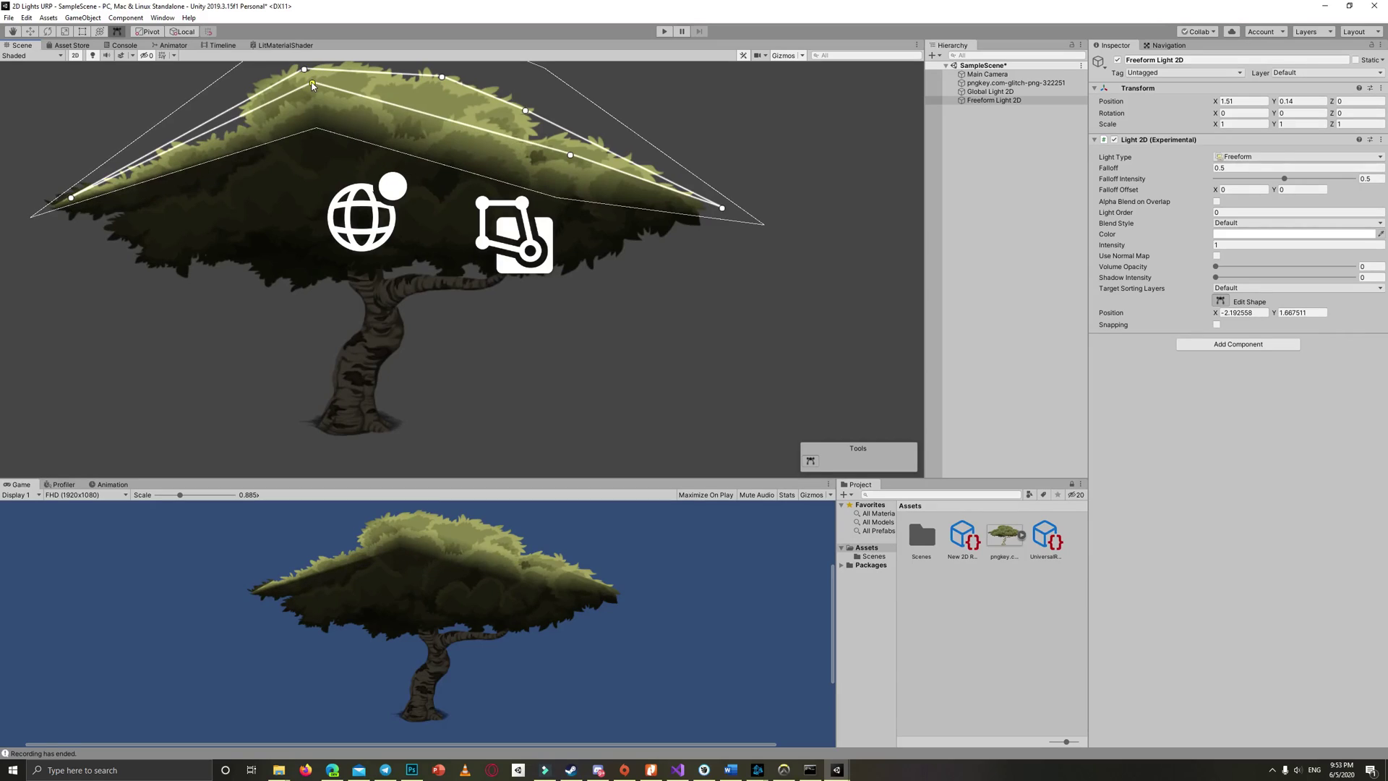
drag(570, 155, 513, 129)
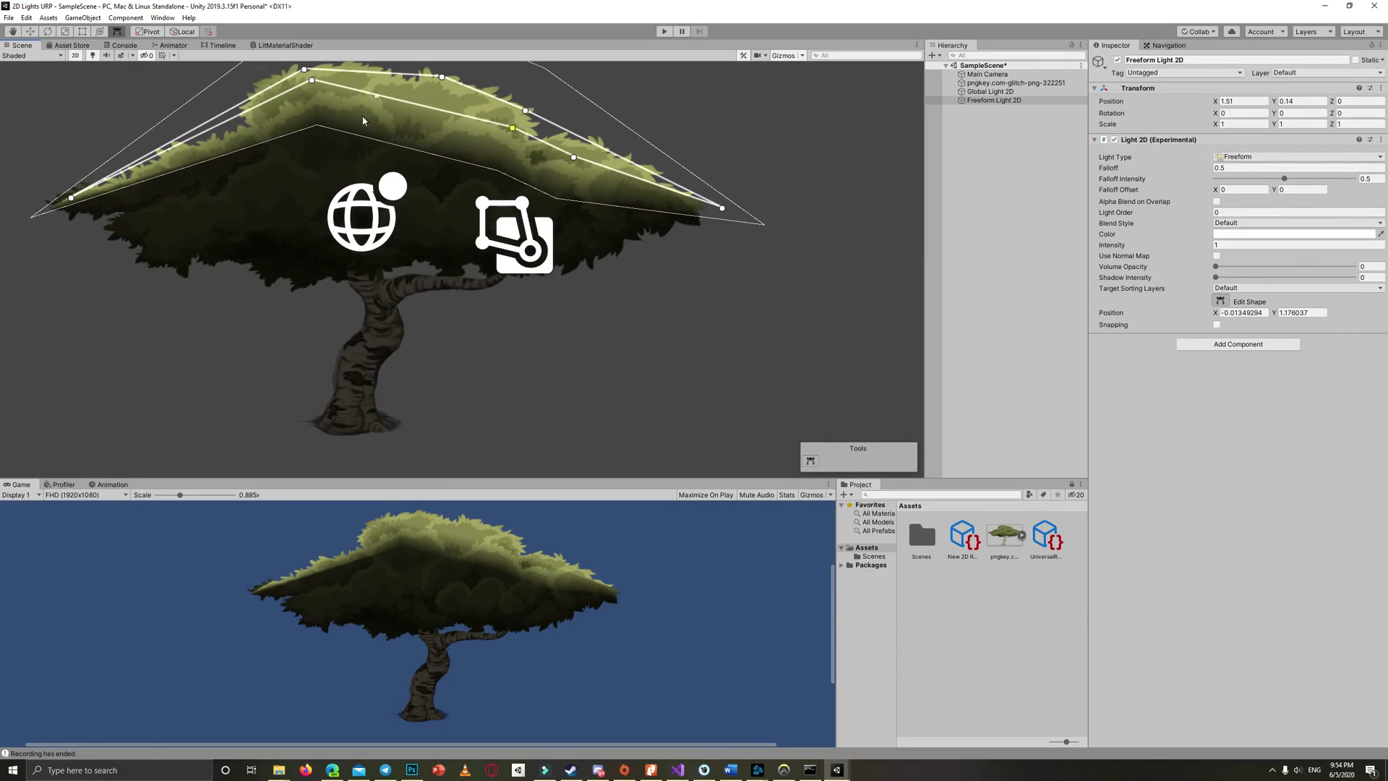
drag(311, 80, 307, 95)
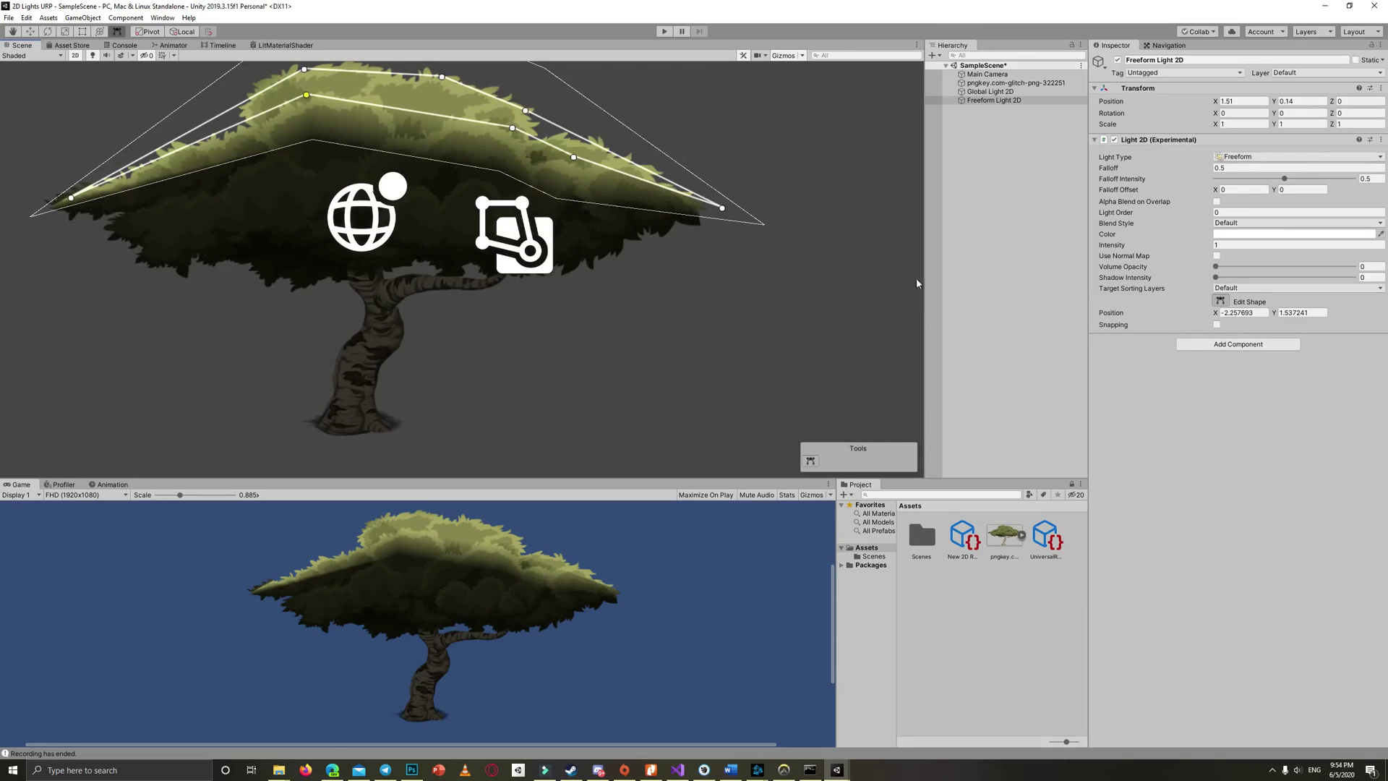
- Tint the freeform light a warm yellow, colour F6DF73
right_click(1010, 133)
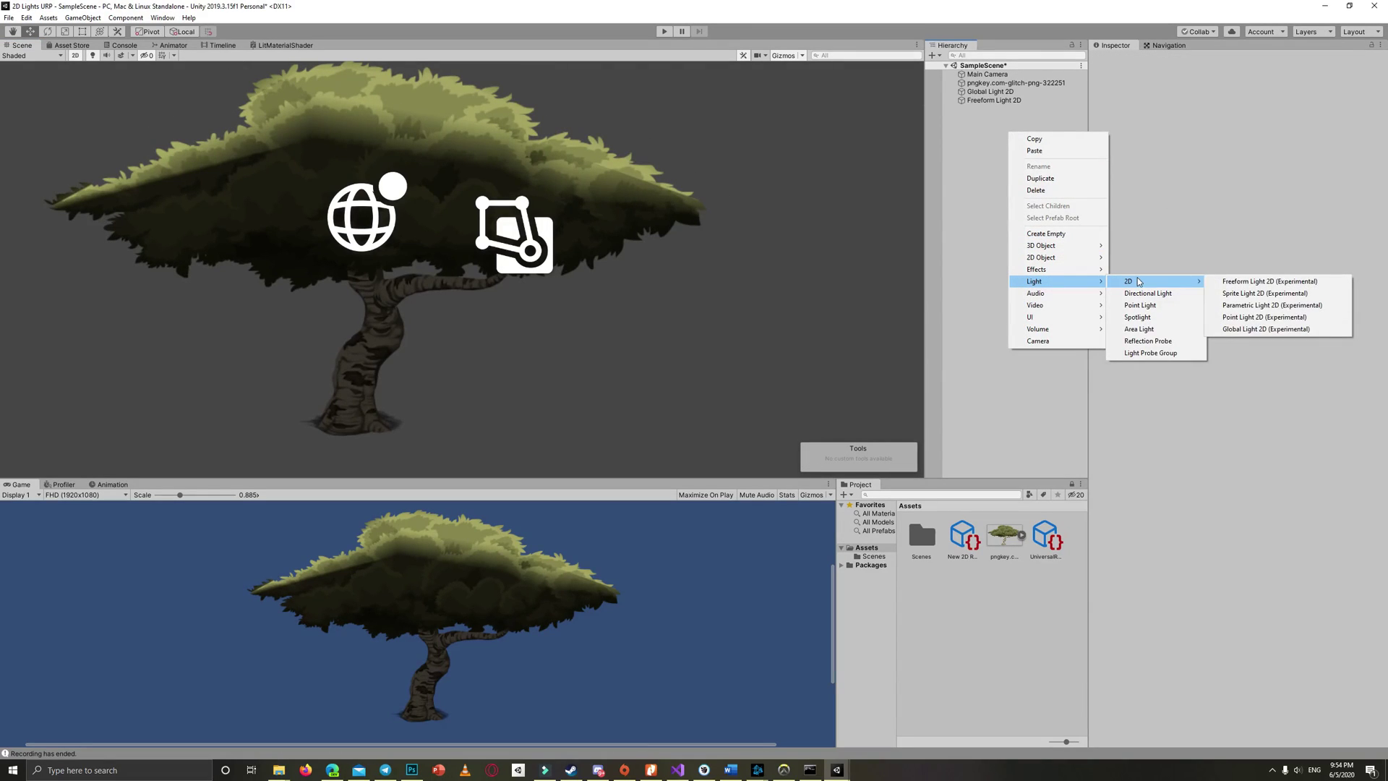
click(994, 100)
click(1294, 234)
click(1324, 468)
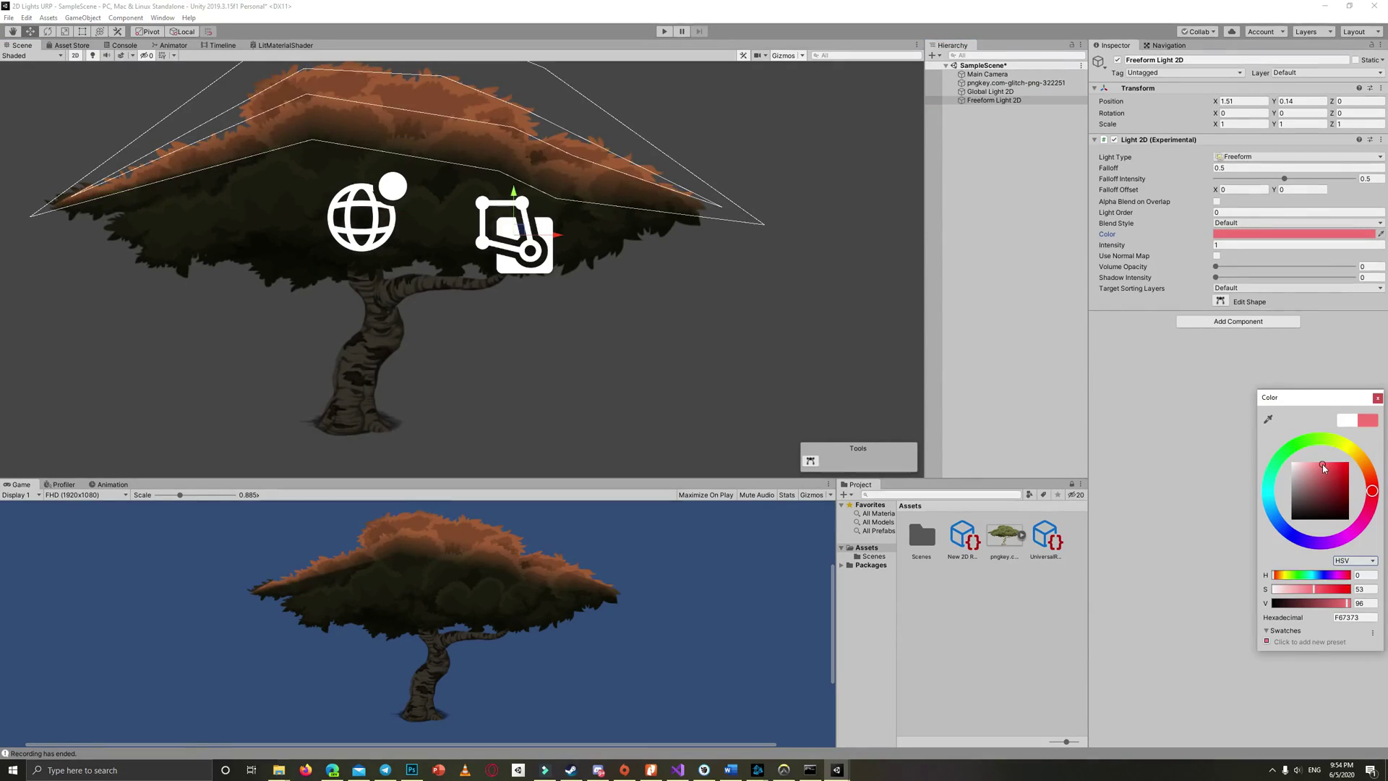
click(1269, 493)
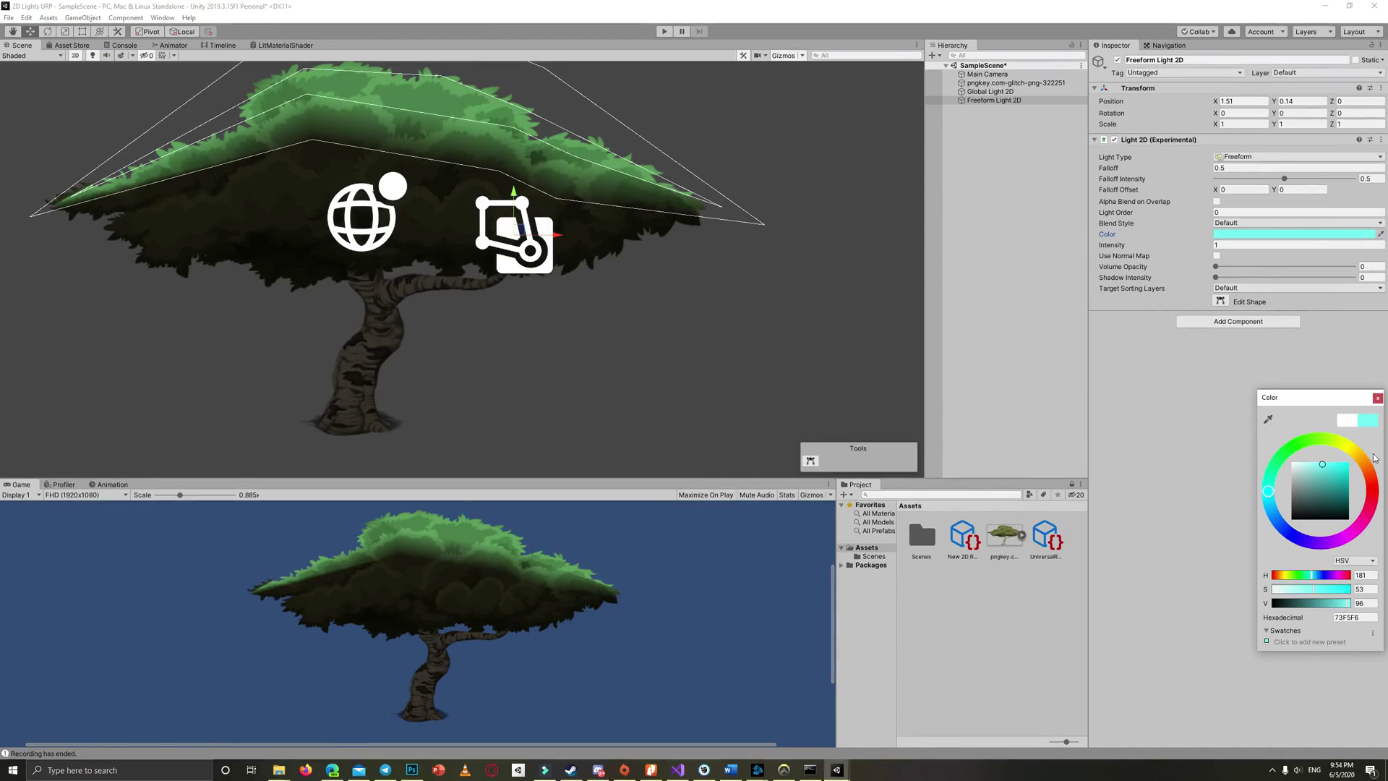
drag(1374, 458, 1354, 451)
right_click(976, 125)
- Undo a stray Point Light, then add a Parametric Light 2D and place it near the trunk
mouse_move(1034, 287)
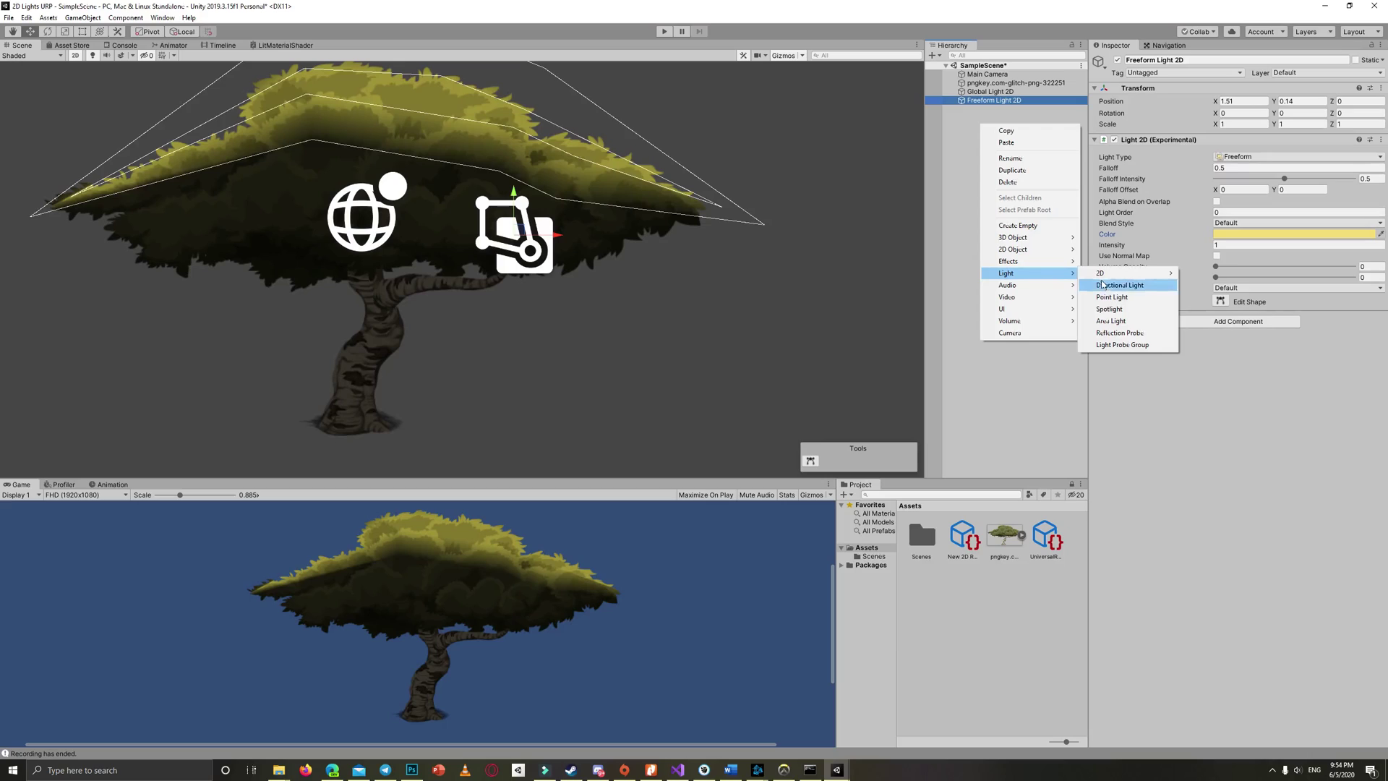
click(1110, 297)
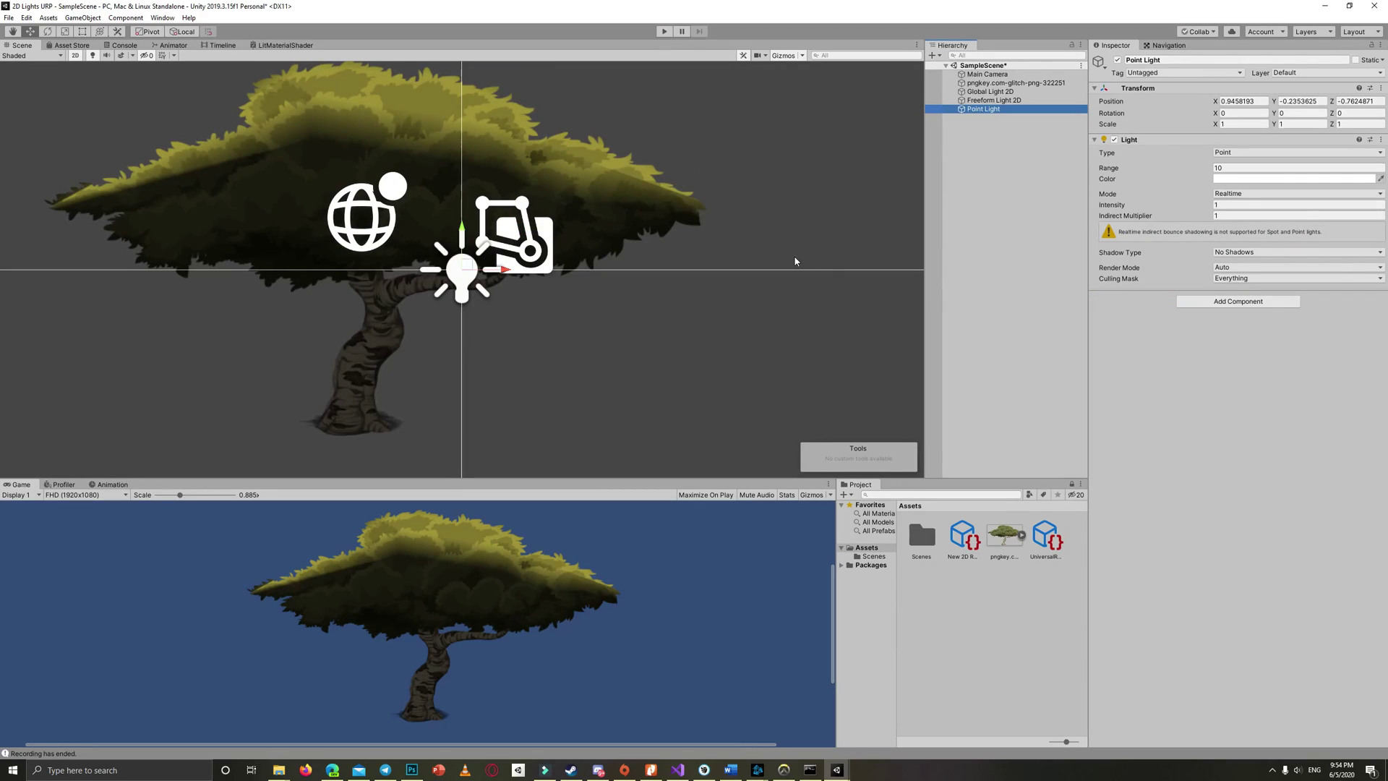
key(ctrl+z)
right_click(1000, 113)
mouse_move(1061, 244)
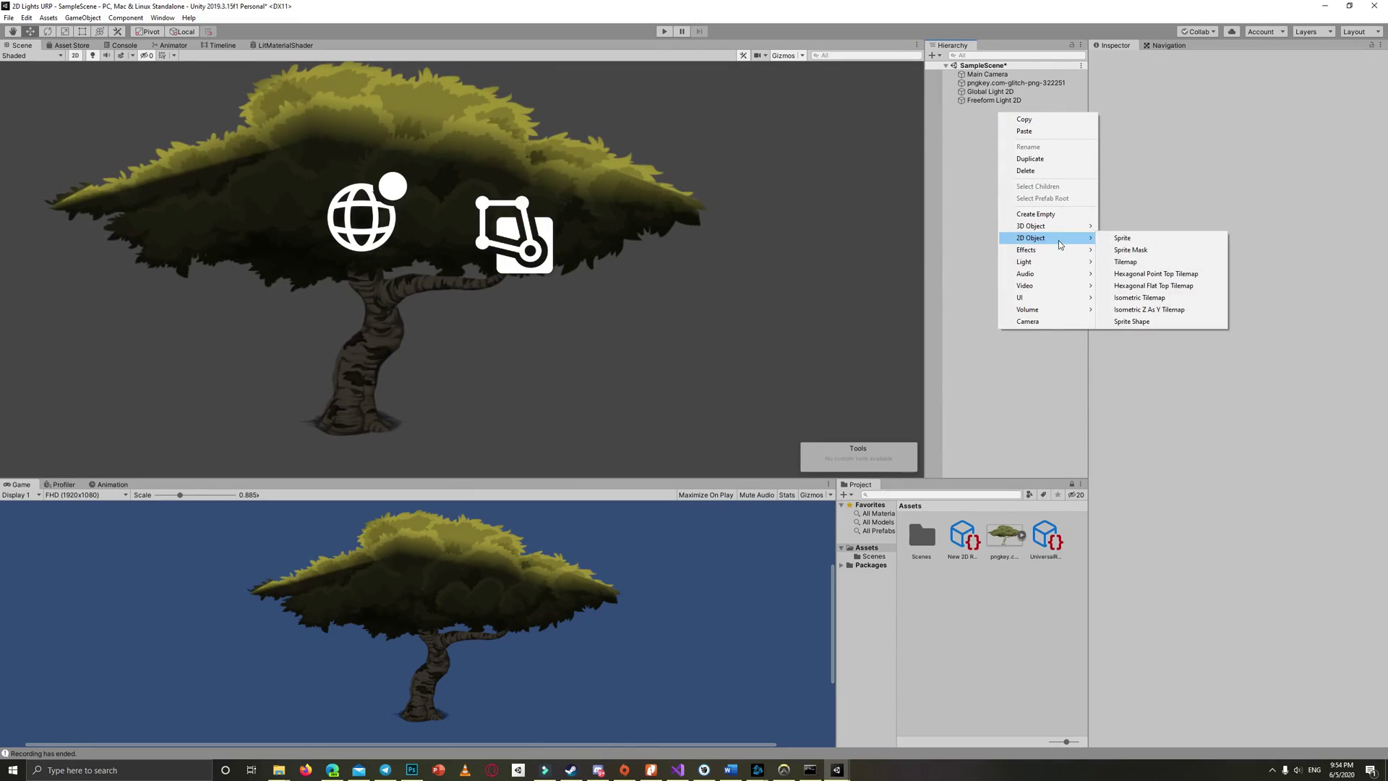
mouse_move(1139, 261)
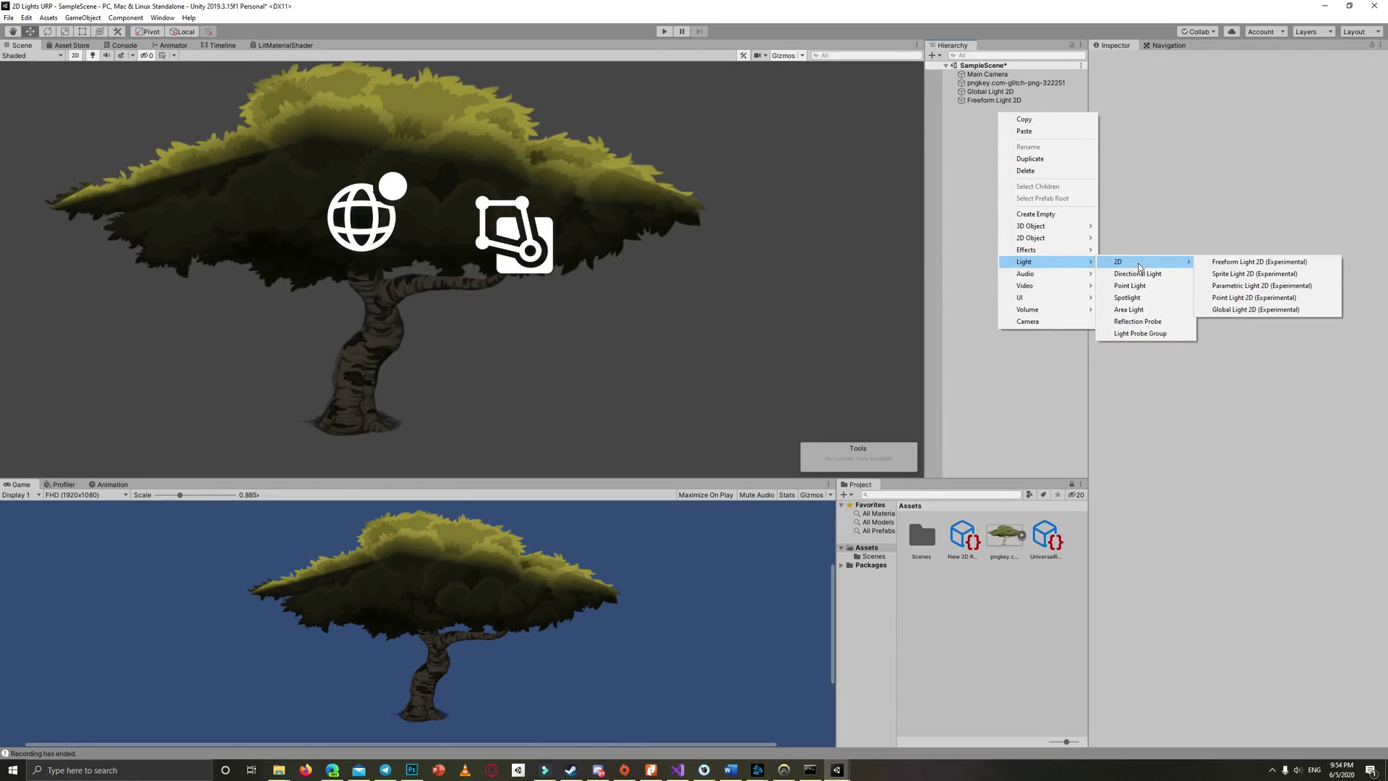
click(1242, 290)
drag(471, 273, 403, 324)
- Give the parametric light 3 sides and radius 0.1, and move it into the left canopy
click(1248, 167)
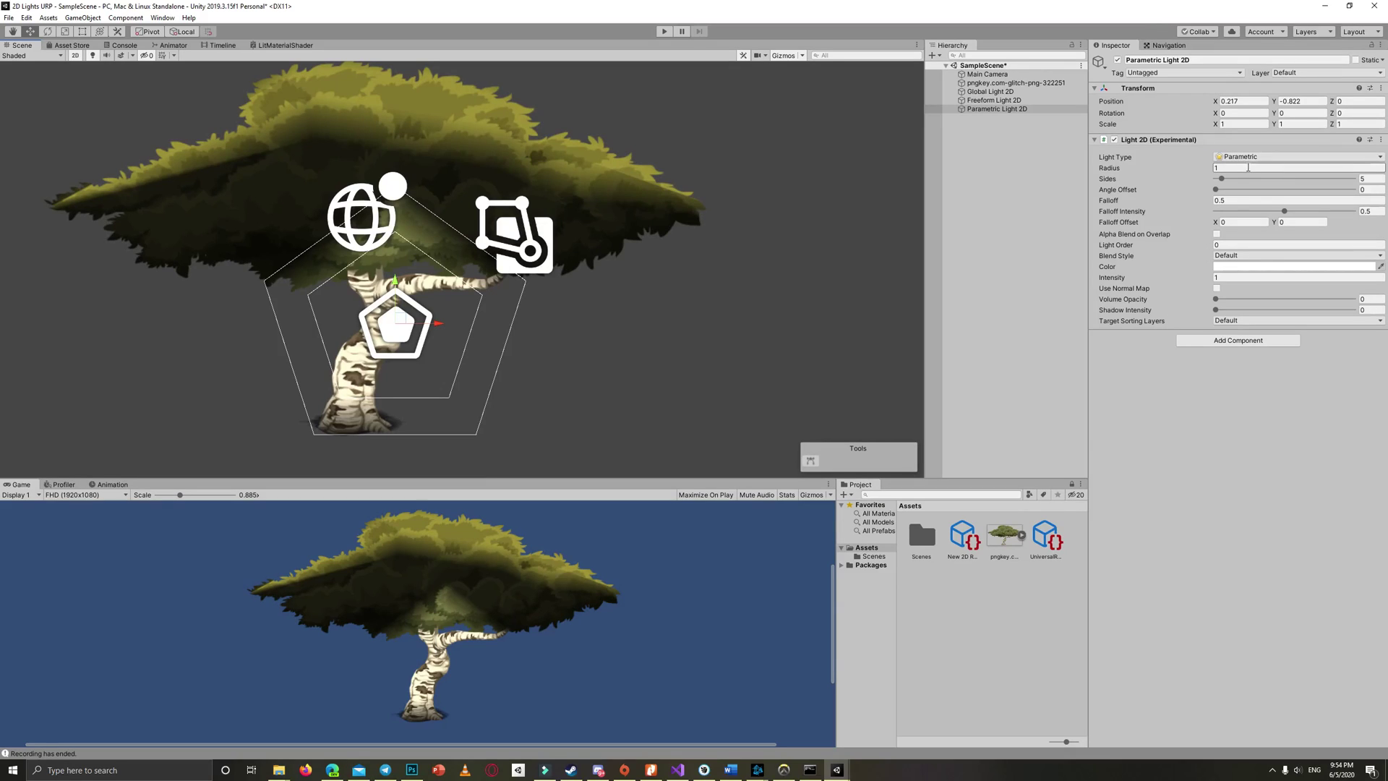
text(.16)
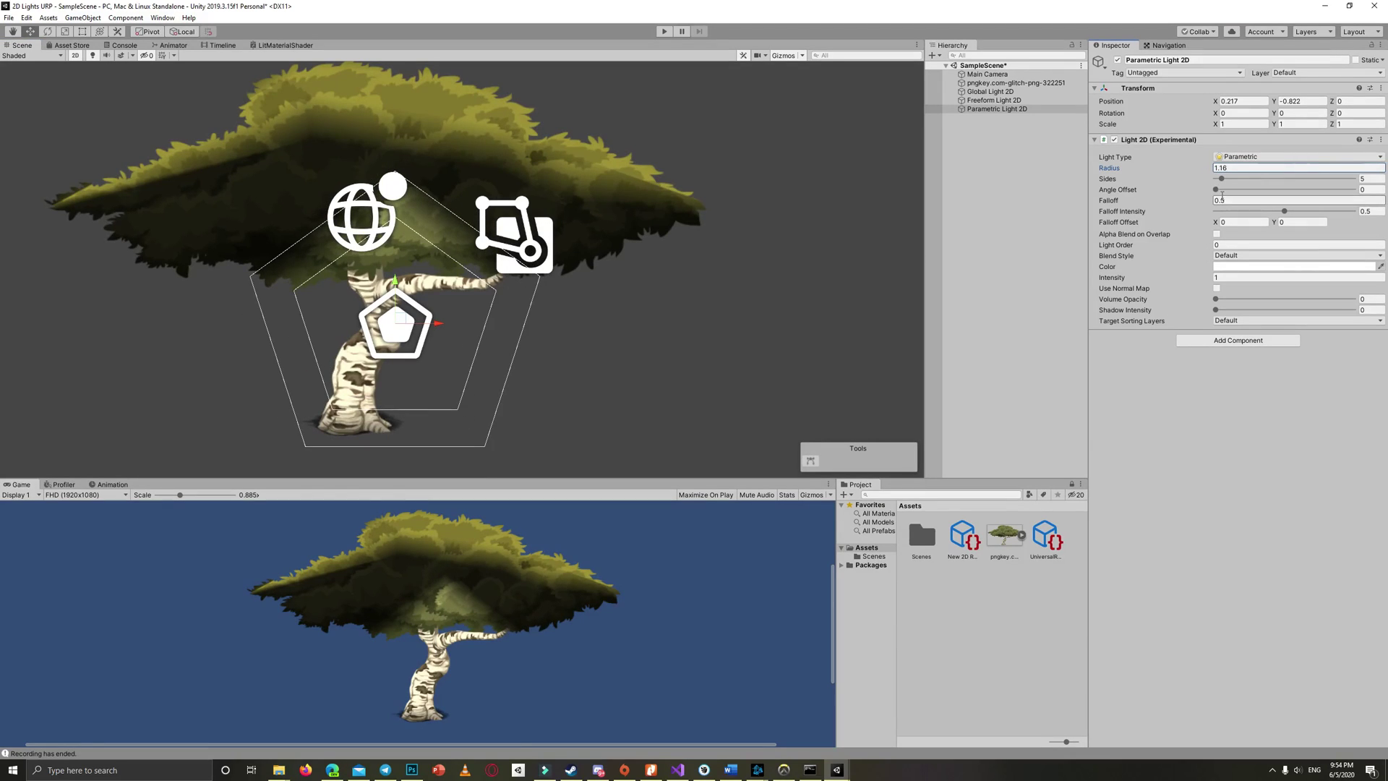
mouse_move(1222, 178)
mouse_down()
mouse_move(1294, 180)
mouse_move(1227, 181)
mouse_up()
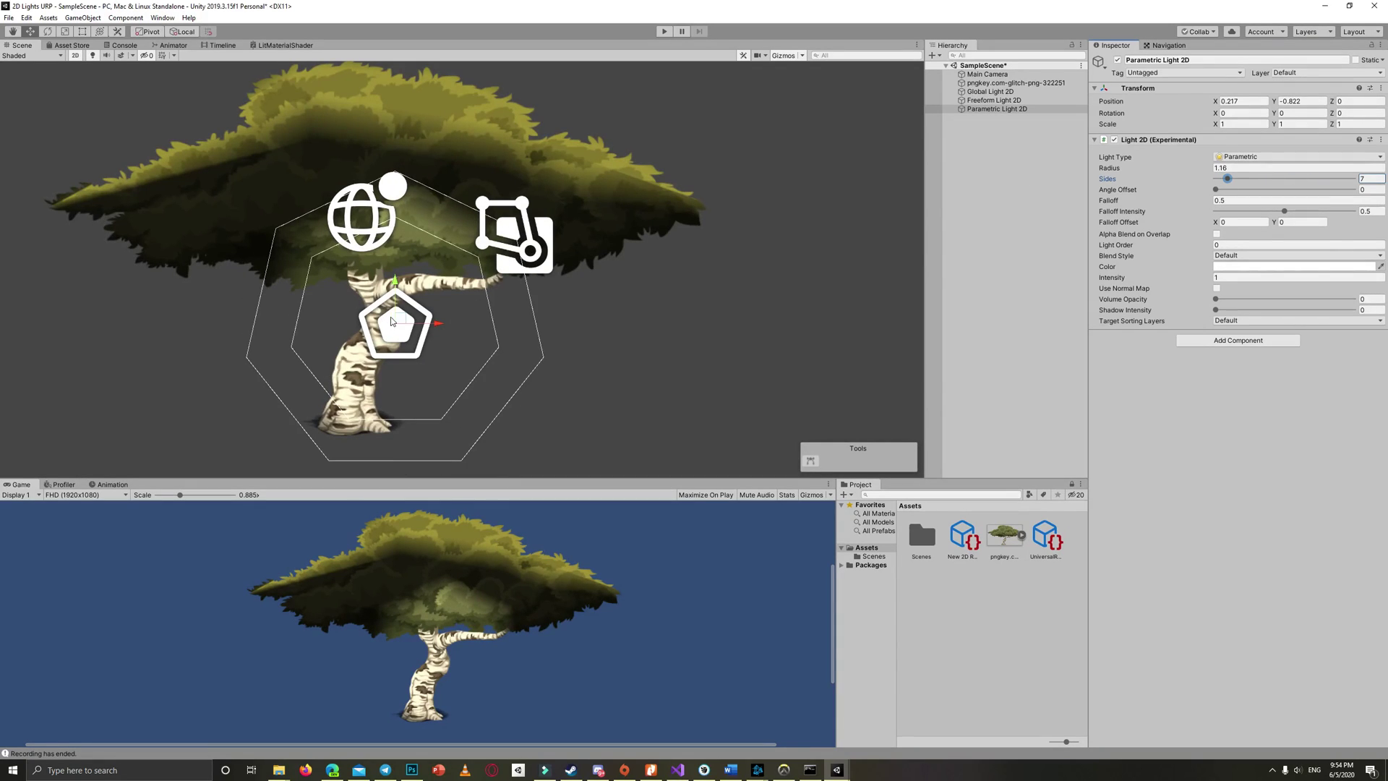
drag(391, 321, 316, 262)
drag(1227, 180, 1216, 181)
click(1229, 167)
text(0.1)
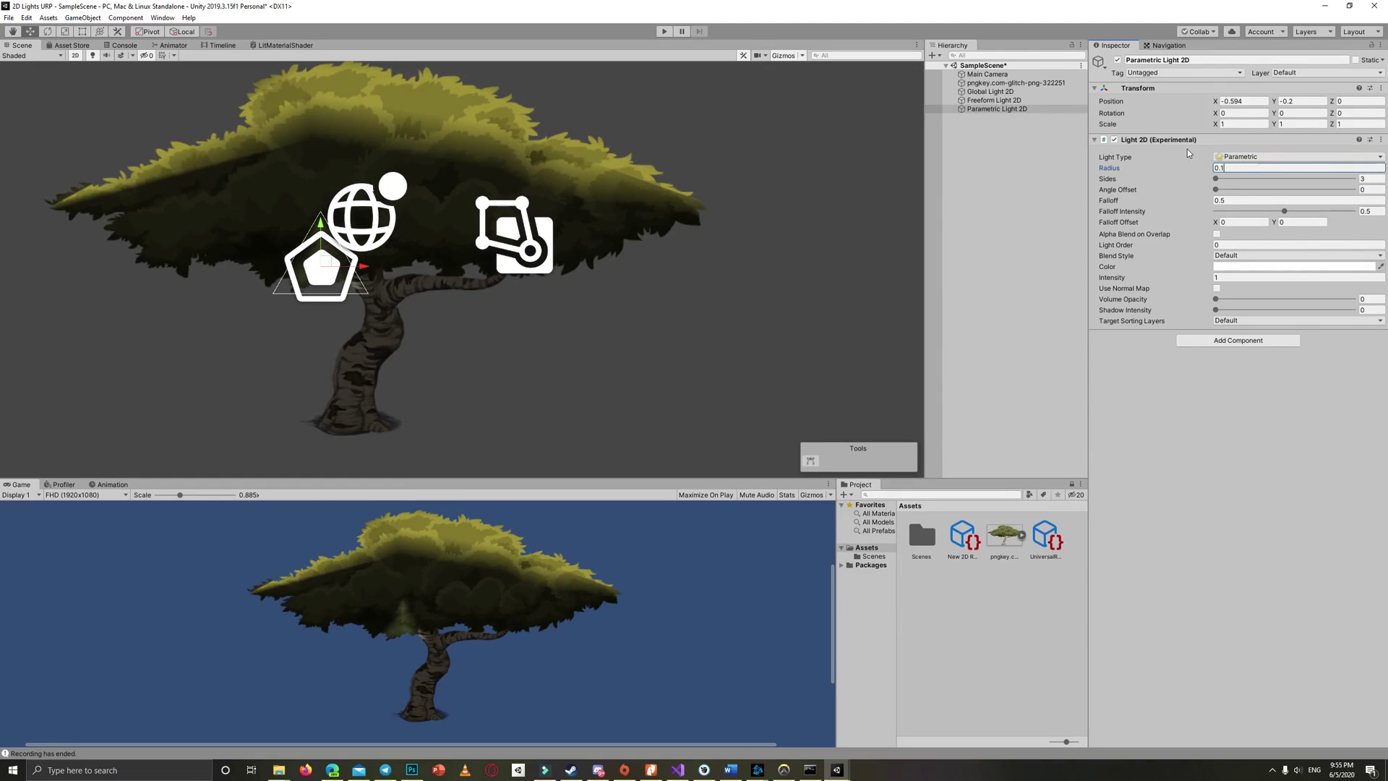
drag(315, 271, 373, 247)
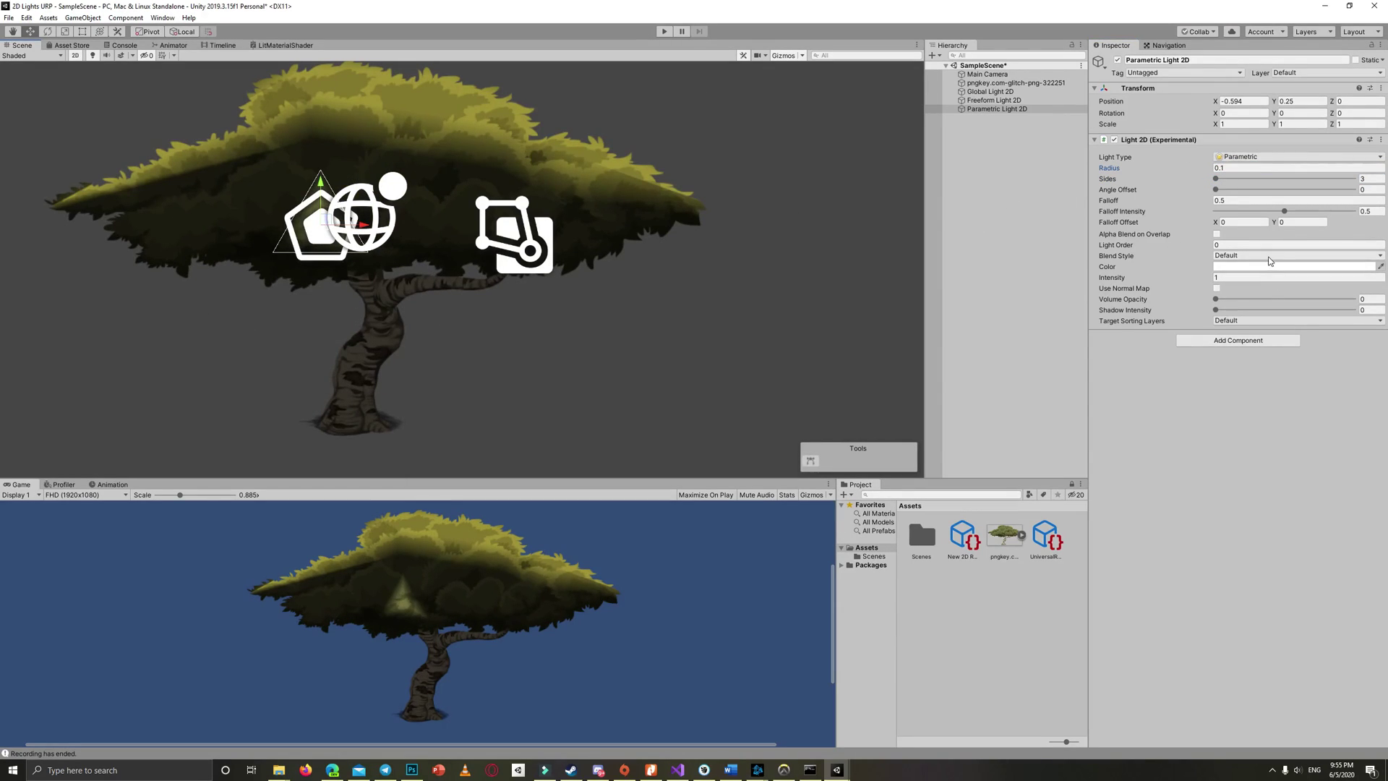
- Shift the parametric light's colour toward red for an orange glow
click(1243, 266)
click(1316, 479)
click(984, 241)
- Remove a stray Spotlight, add a Point Light 2D and move it over the tree's middle
right_click(990, 182)
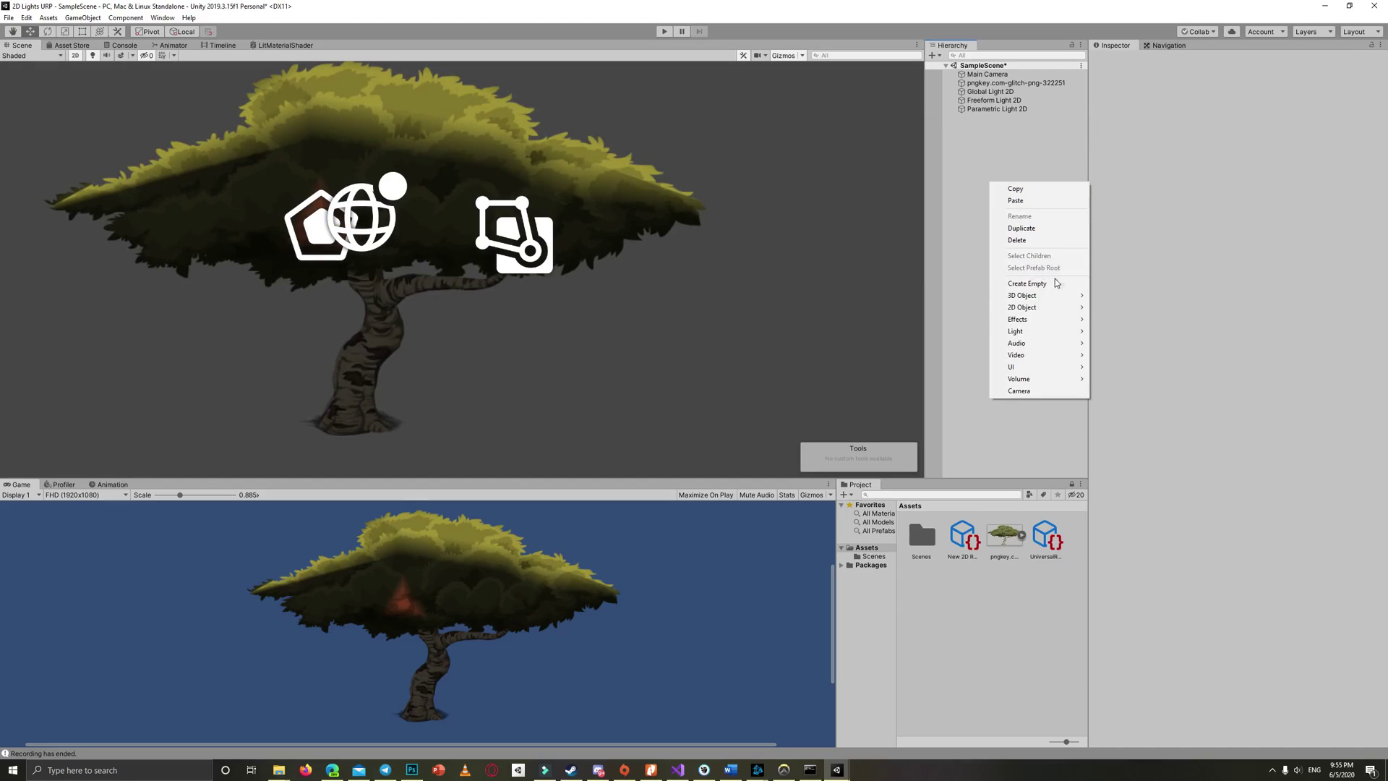
mouse_move(1045, 333)
click(1144, 369)
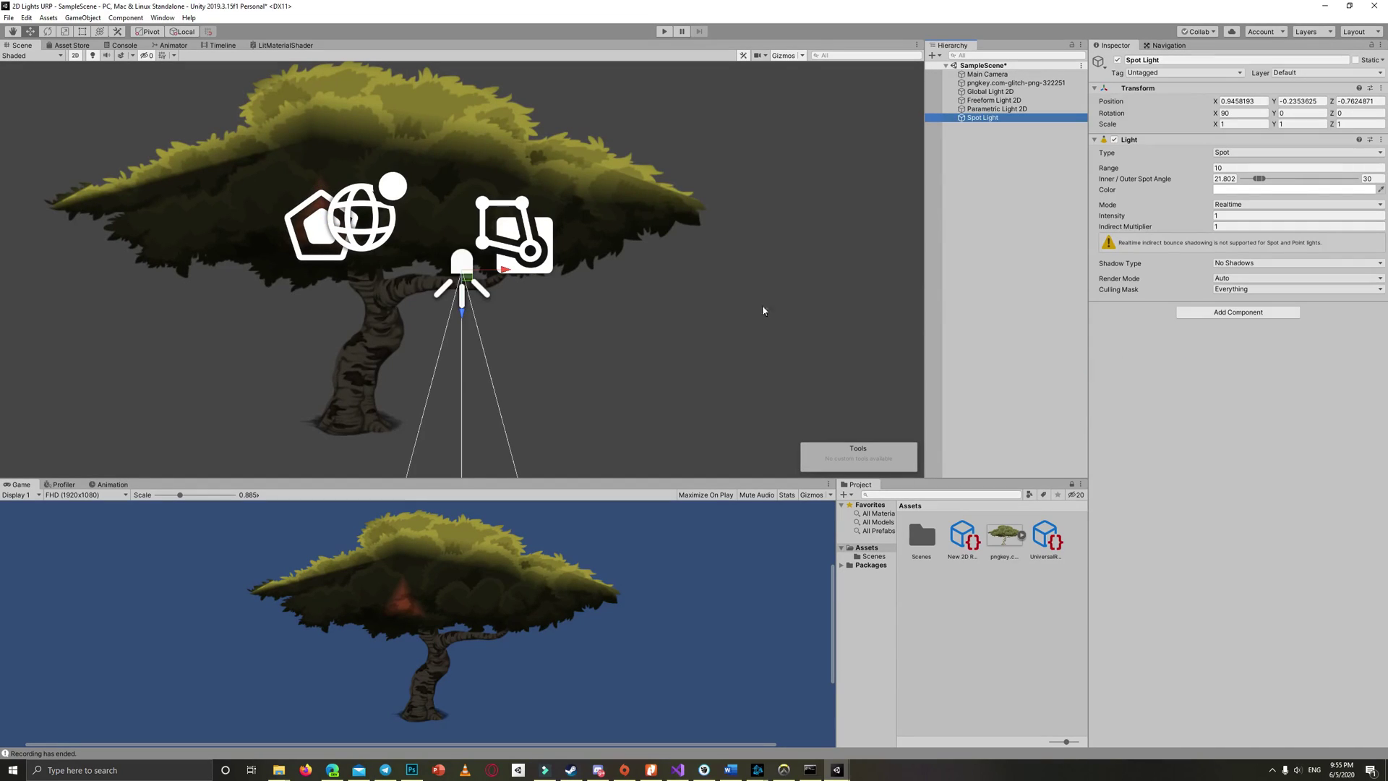
key(Delete)
right_click(1038, 154)
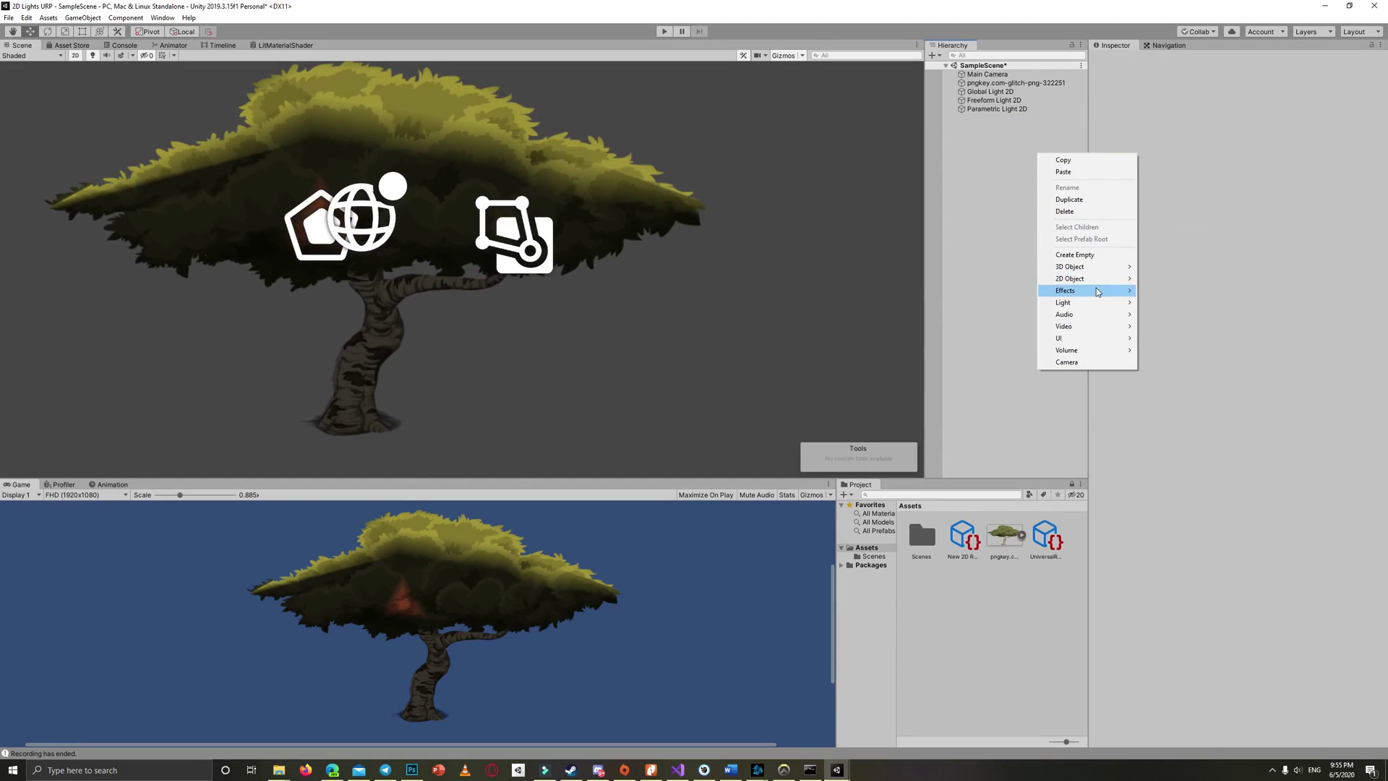
mouse_move(1096, 293)
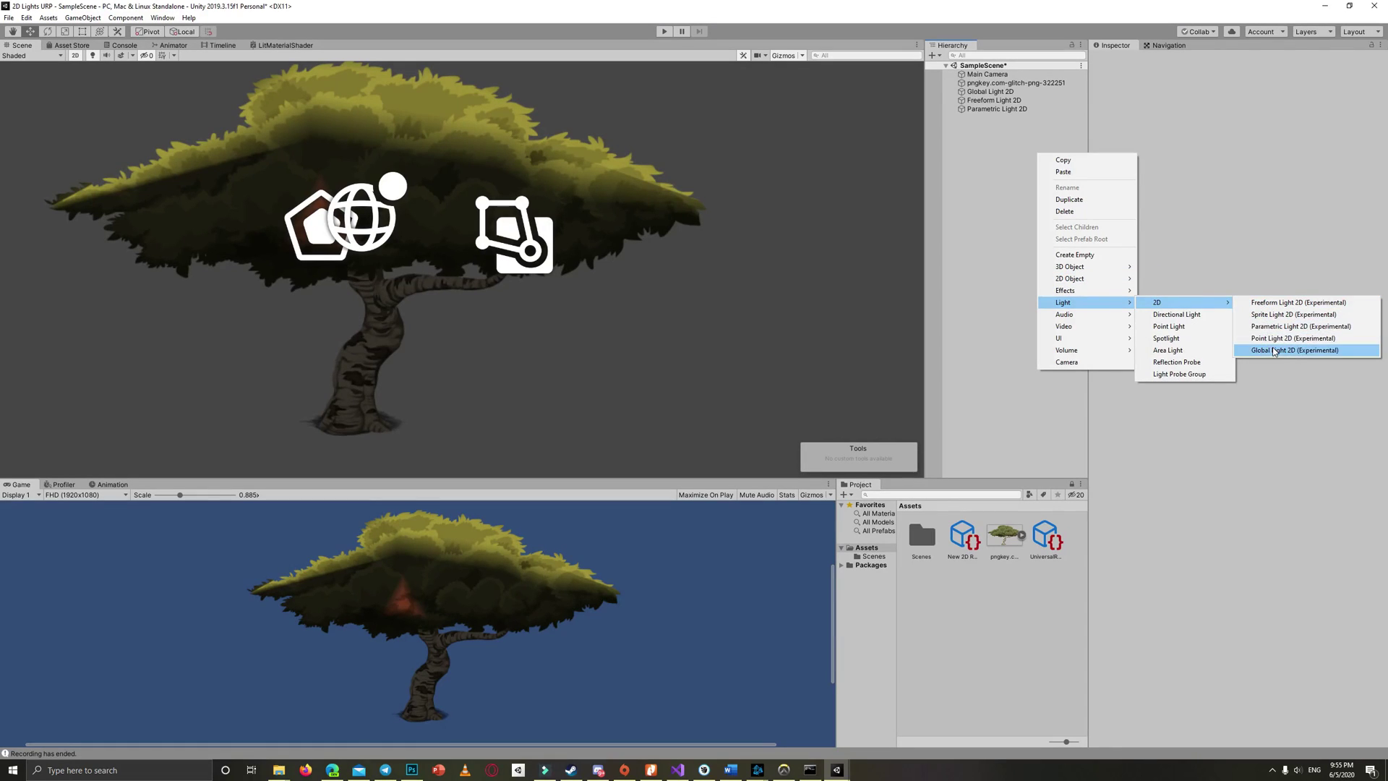
click(1258, 337)
mouse_move(463, 272)
mouse_down()
mouse_move(401, 267)
mouse_move(459, 280)
mouse_move(431, 279)
mouse_move(467, 255)
mouse_up()
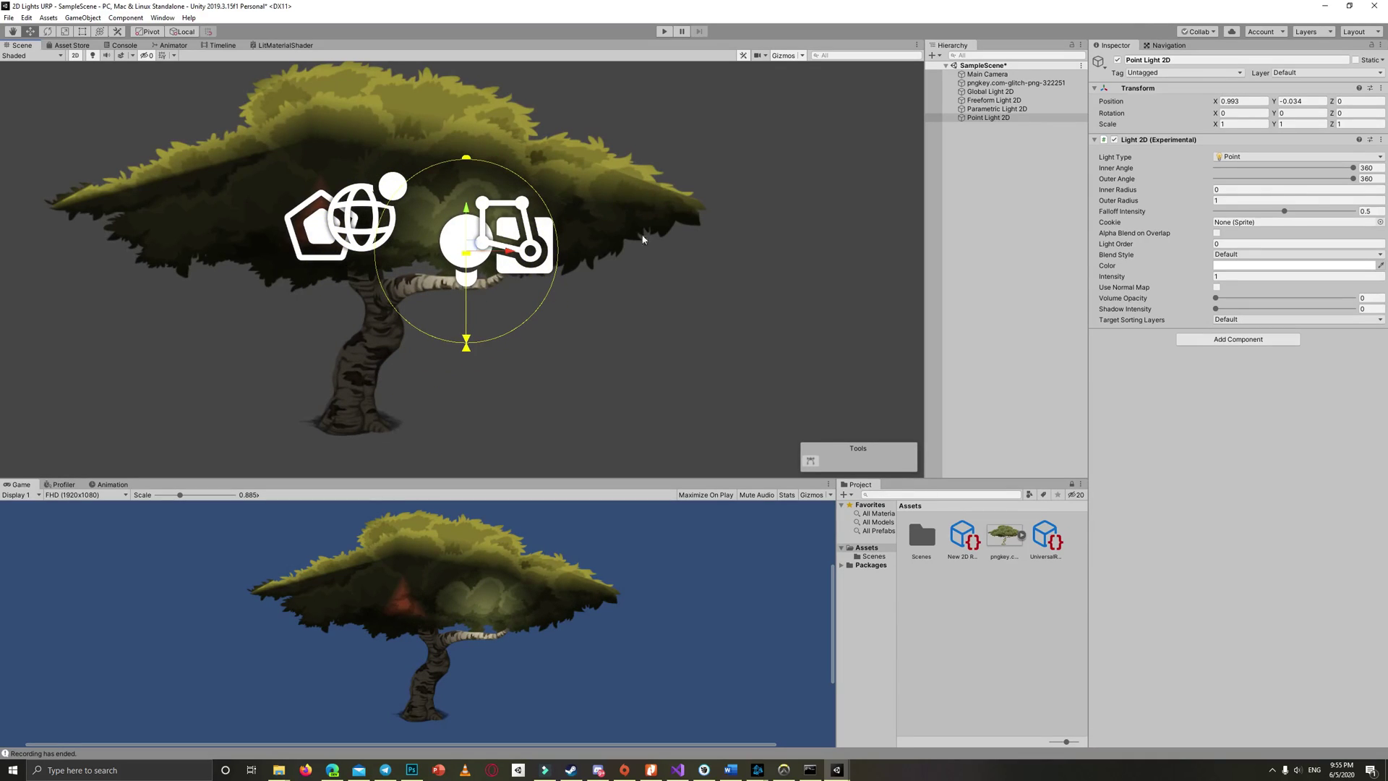
- Make the point light a deep blue and nudge it slightly lower on the tree
click(1244, 265)
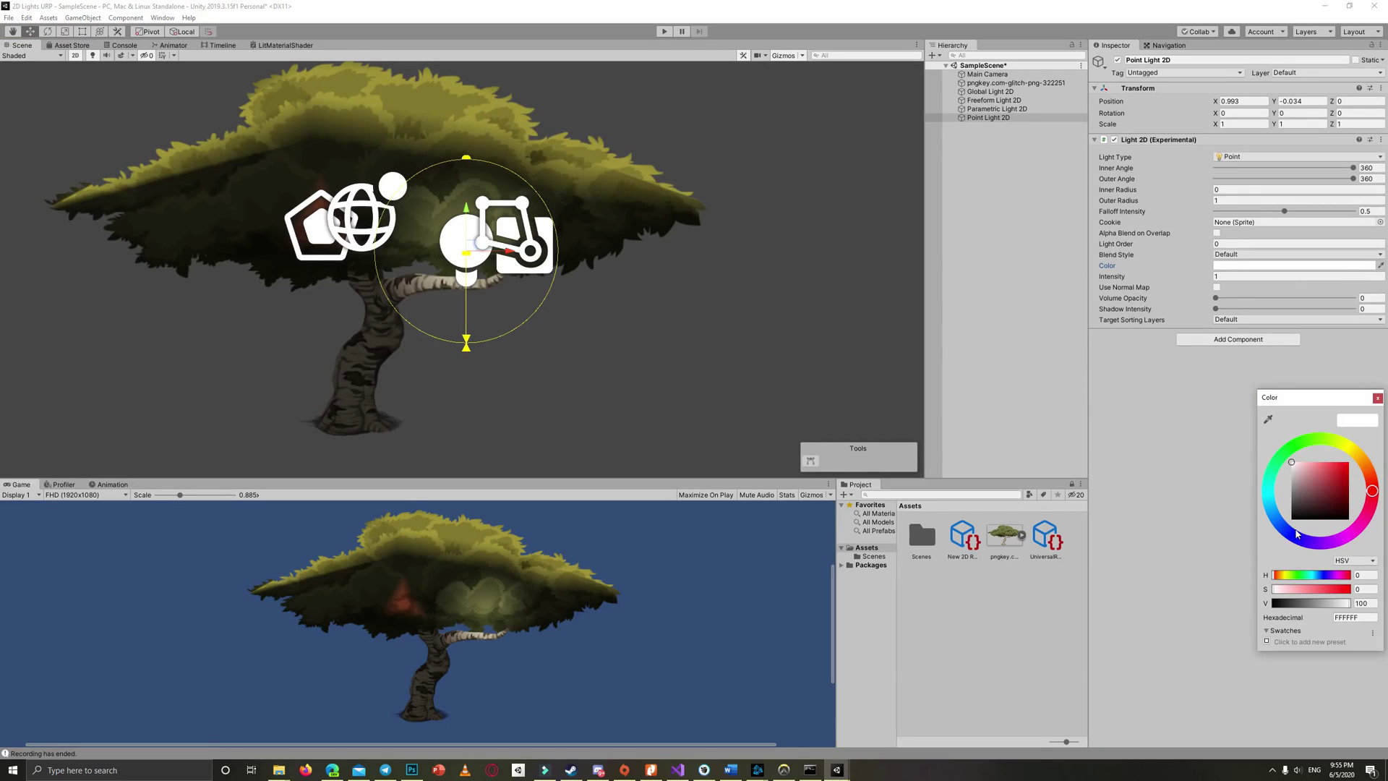
click(1288, 530)
click(1335, 465)
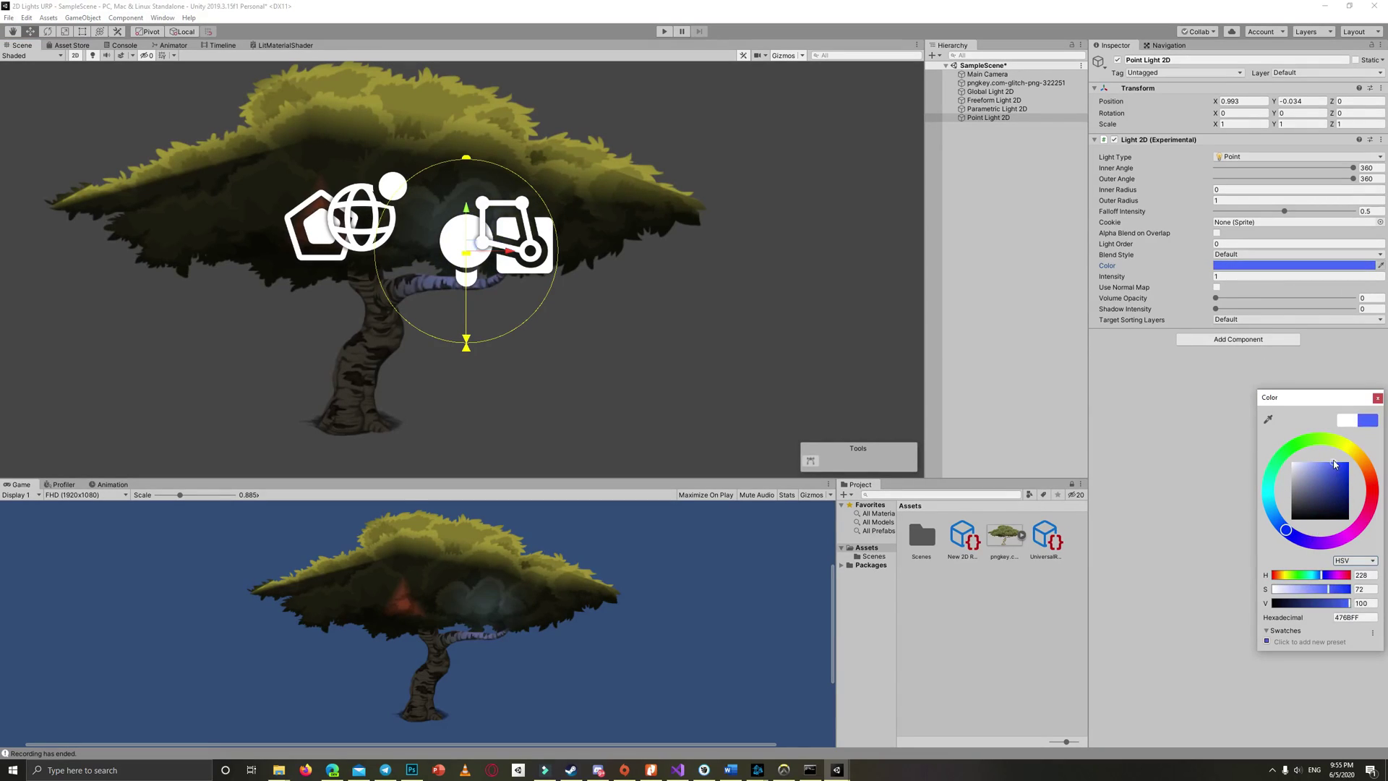
drag(1334, 465, 1337, 461)
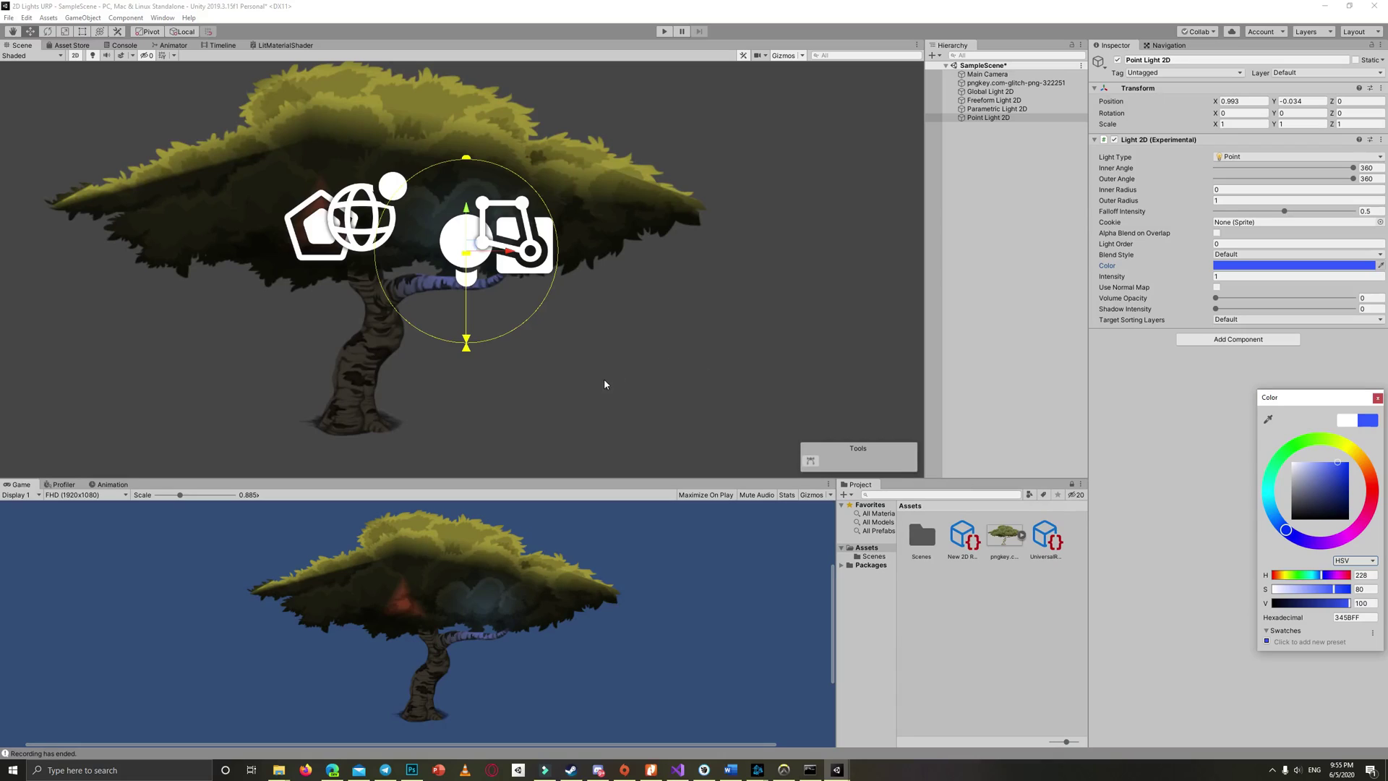
drag(474, 249, 477, 269)
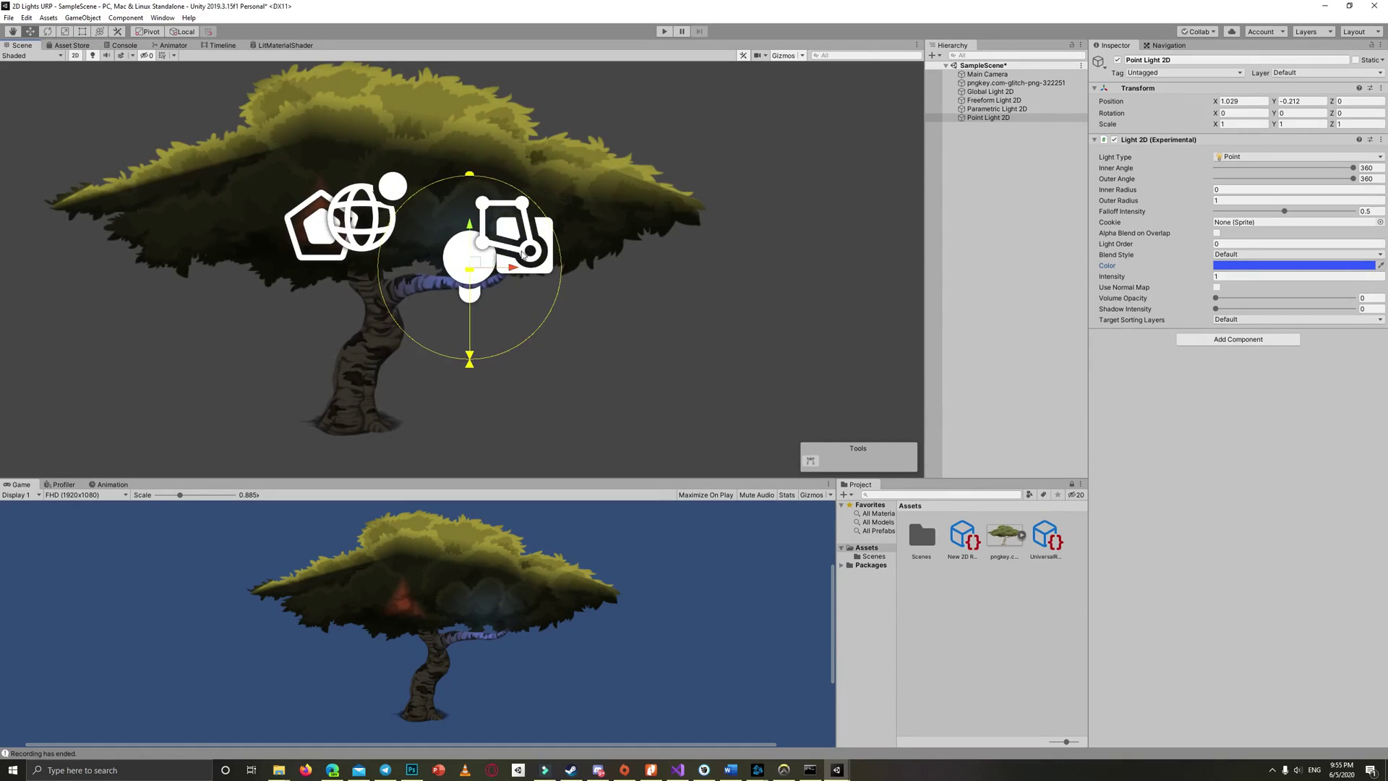
- Set the point light's outer radius to 1.49 and intensity to 2.62, then deselect it
click(1221, 200)
text(1.36)
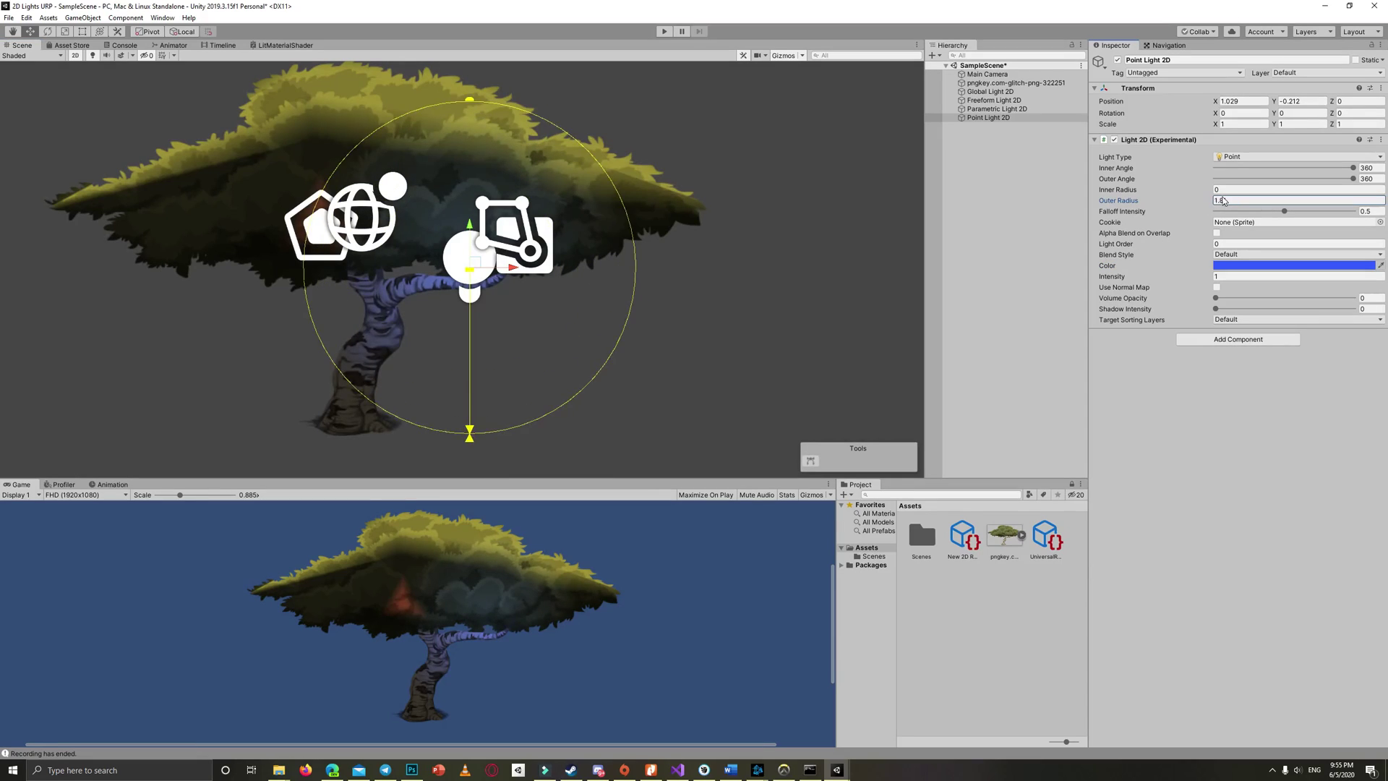
drag(1215, 201, 1166, 218)
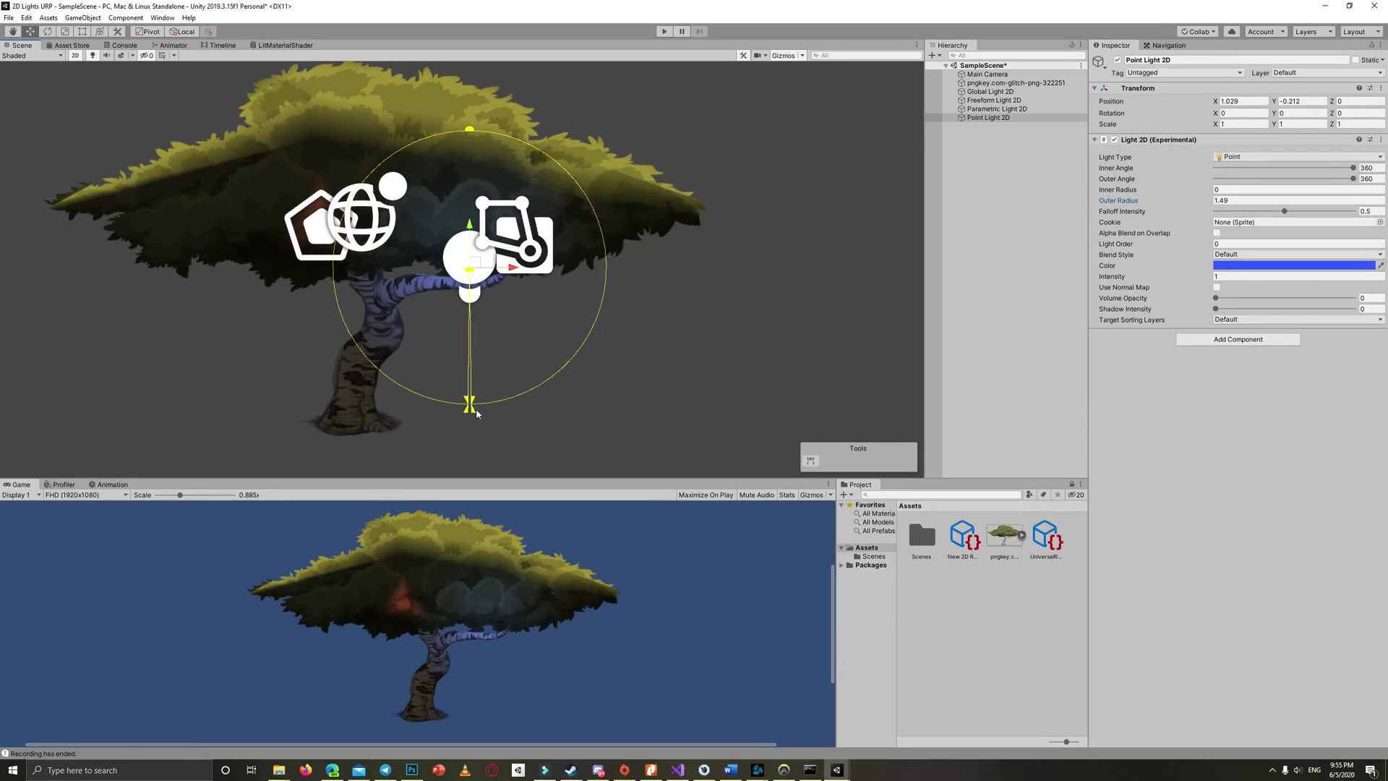
mouse_move(477, 416)
mouse_down()
mouse_move(600, 357)
mouse_move(641, 275)
mouse_move(660, 161)
mouse_move(647, 189)
mouse_move(689, 237)
mouse_move(522, 55)
mouse_move(457, 49)
mouse_move(629, 204)
mouse_move(550, 362)
mouse_move(535, 345)
mouse_move(589, 318)
mouse_move(579, 322)
mouse_move(593, 271)
mouse_move(504, 426)
mouse_move(466, 418)
mouse_up()
click(1236, 200)
click(1237, 277)
text(2.32)
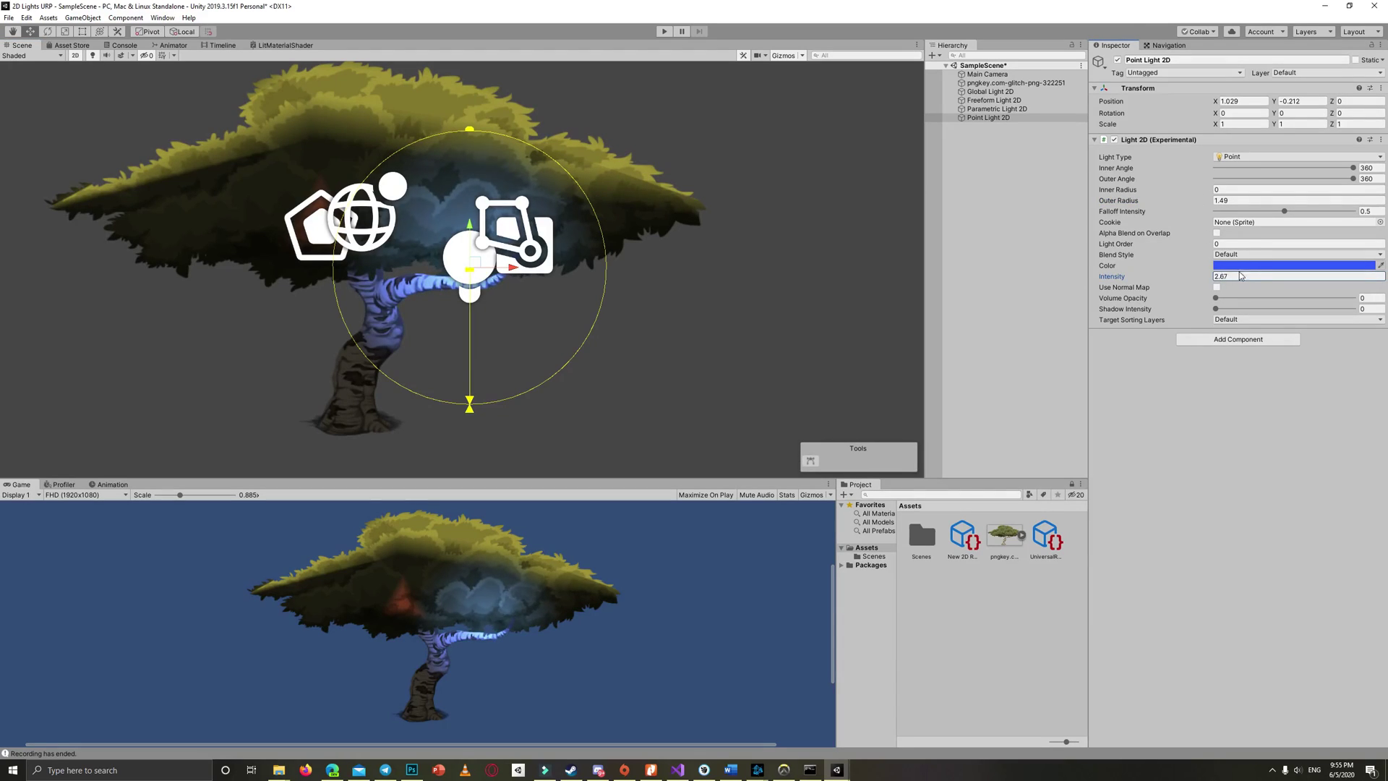
key(BackSpace)
key(BackSpace)
text(62)
click(1032, 233)
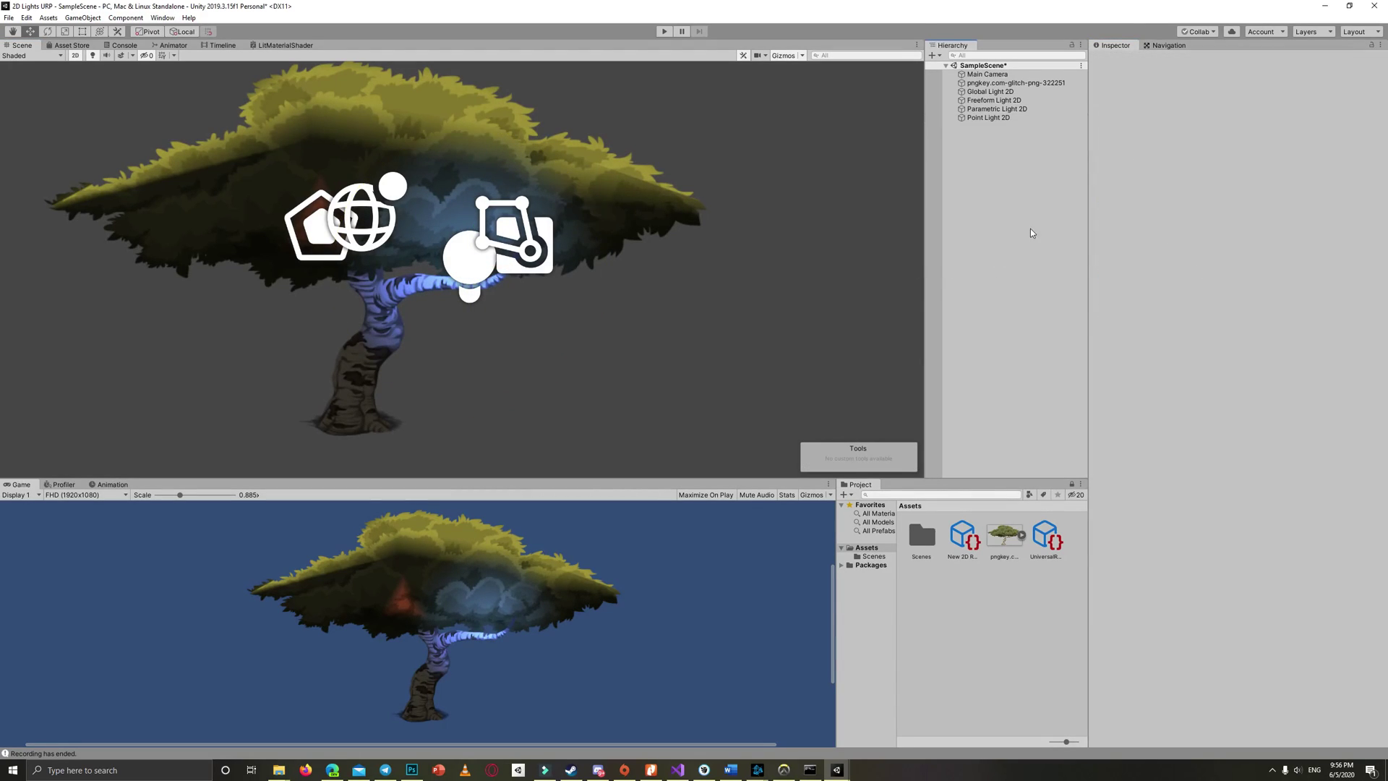
- Add a Sprite Light 2D and move it to the right of the tree's trunk
right_click(1003, 177)
mouse_move(1067, 318)
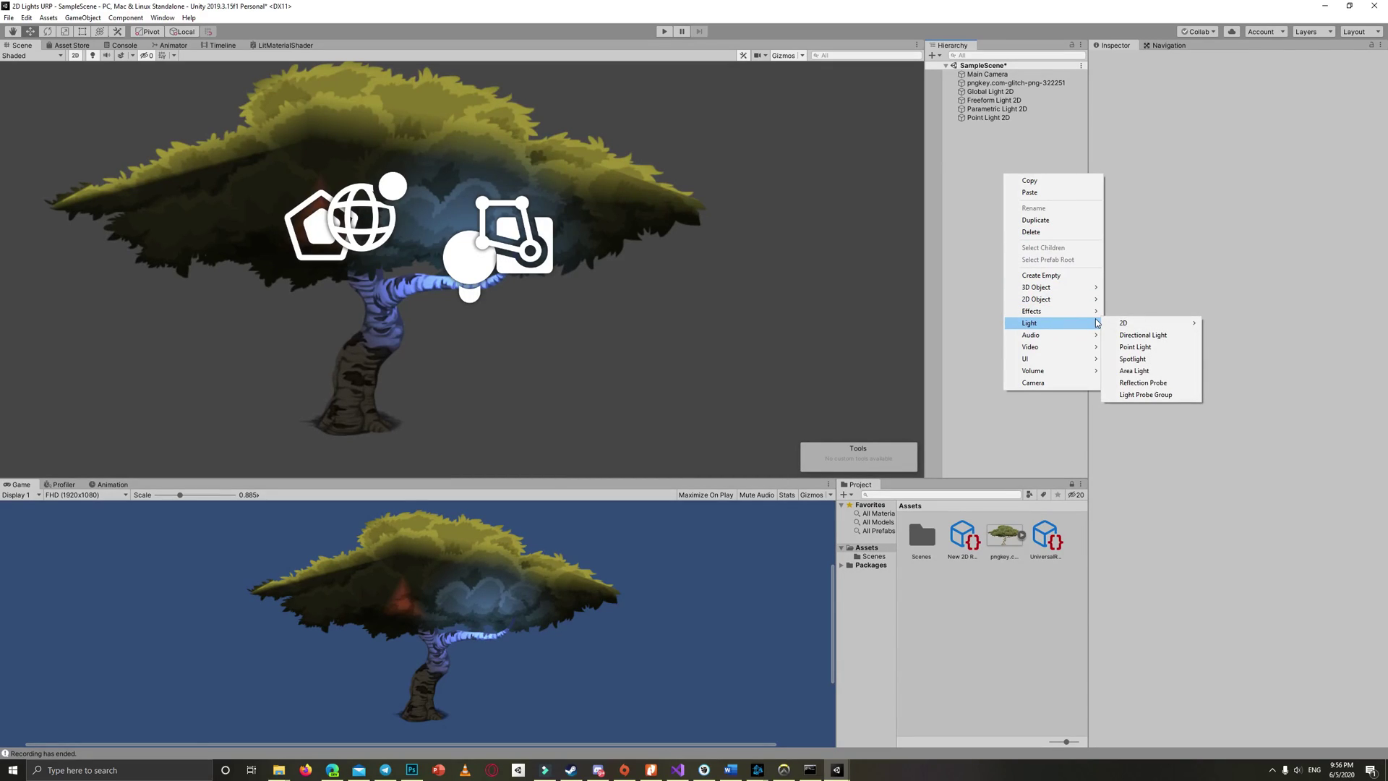
mouse_move(1146, 324)
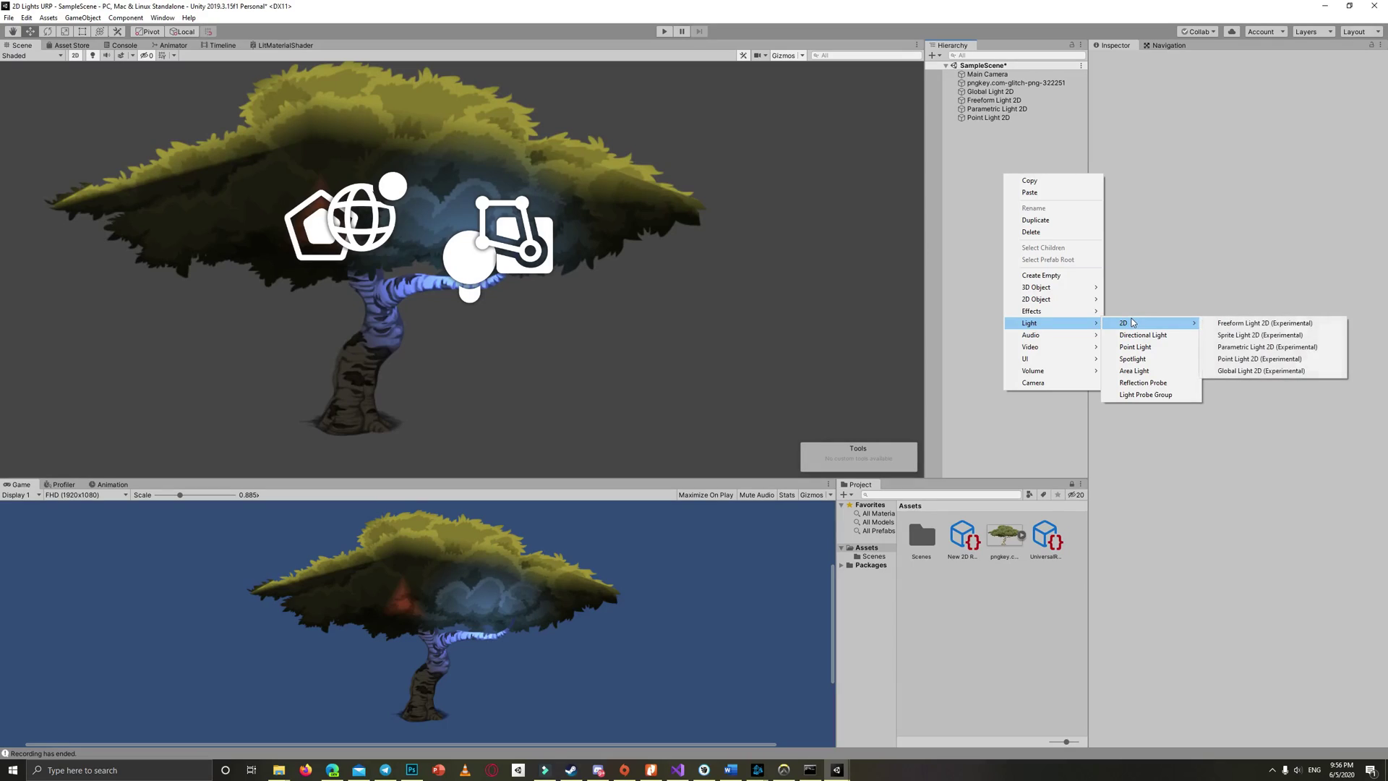
click(1269, 338)
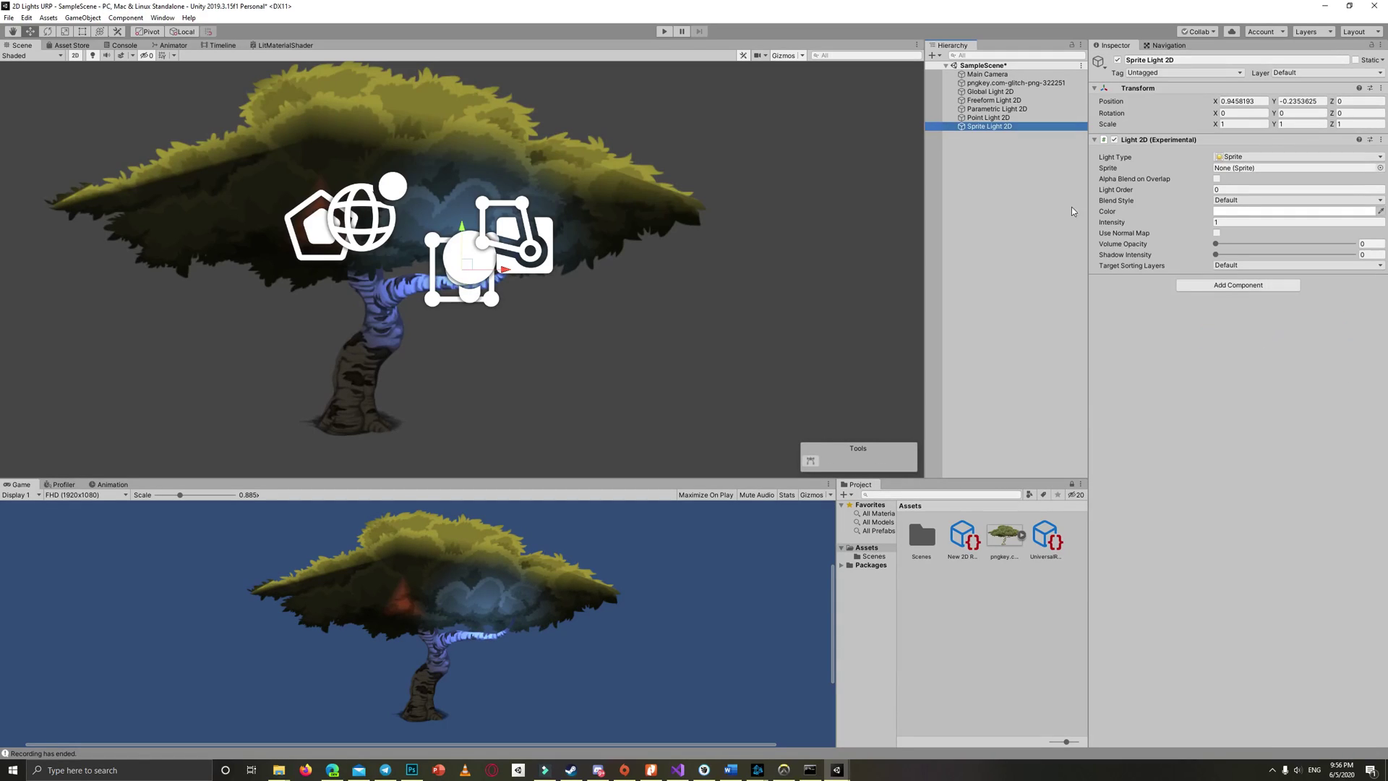
click(1017, 151)
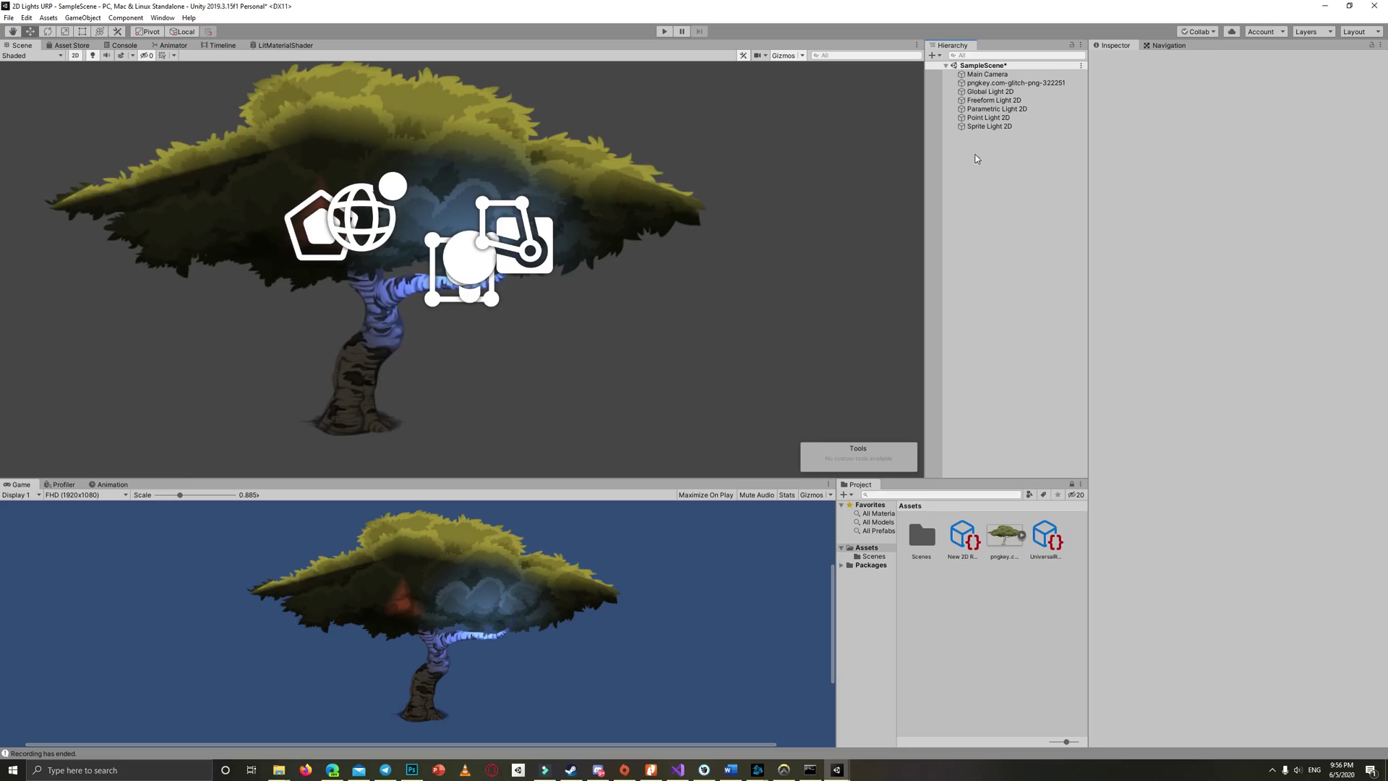
click(1013, 126)
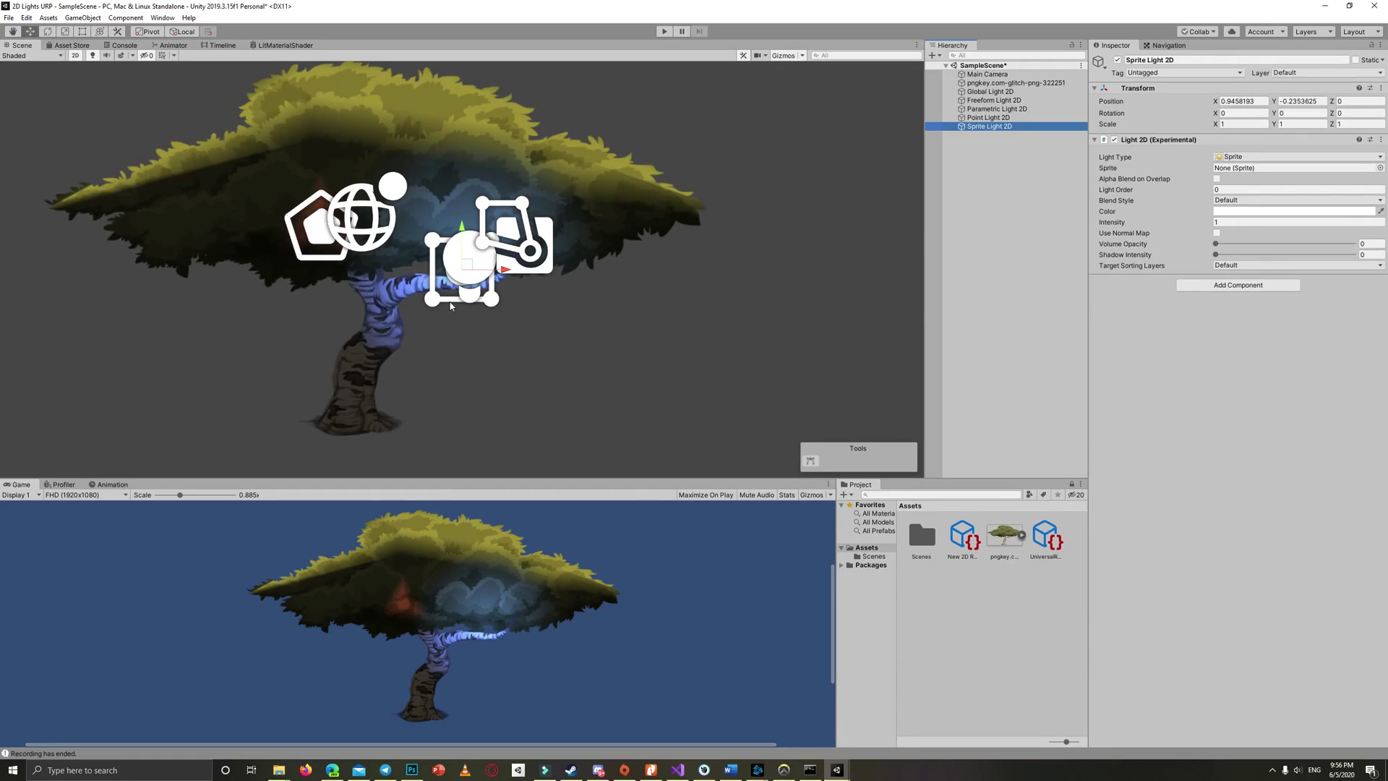
drag(473, 270, 626, 316)
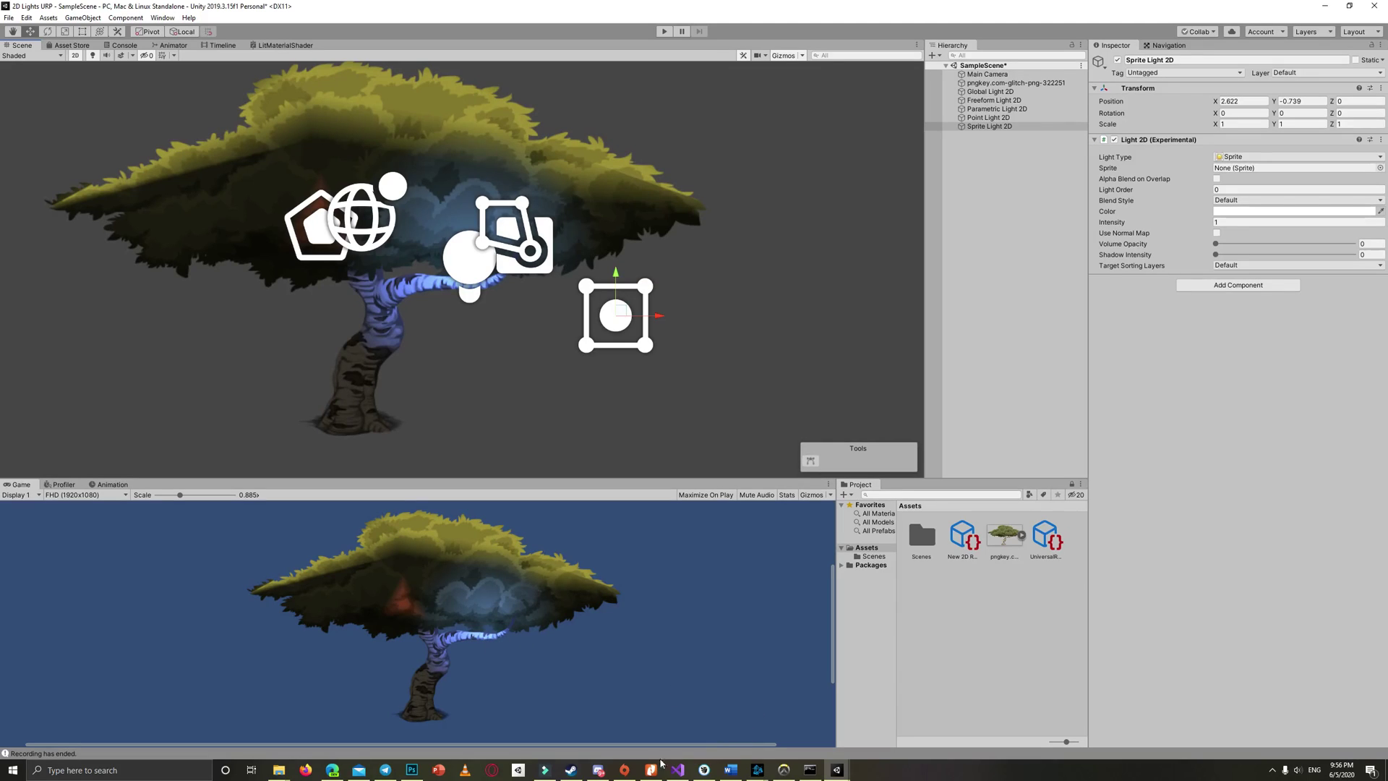
- Assign Sprite_Shafts_2 as the light's sprite and position the shafts over the tree
click(946, 653)
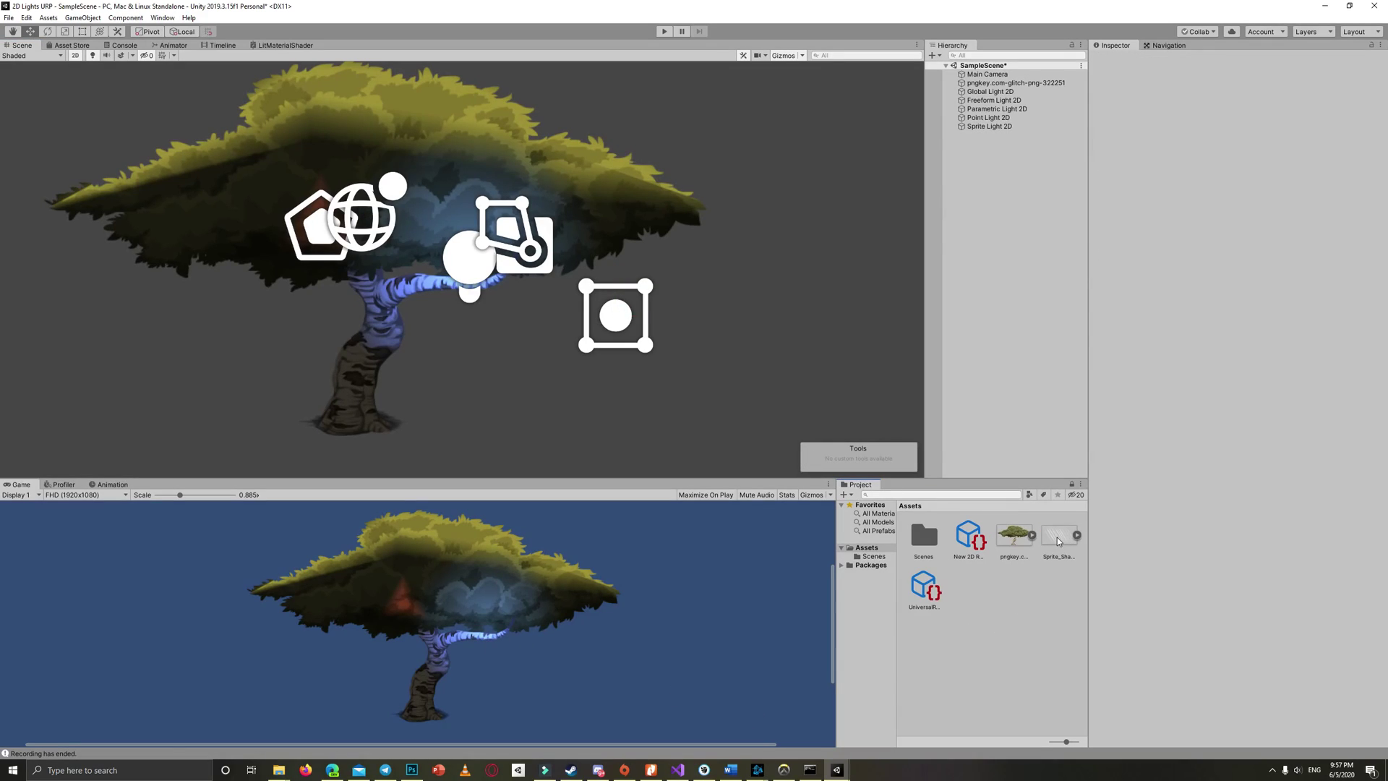
drag(1057, 537, 1011, 132)
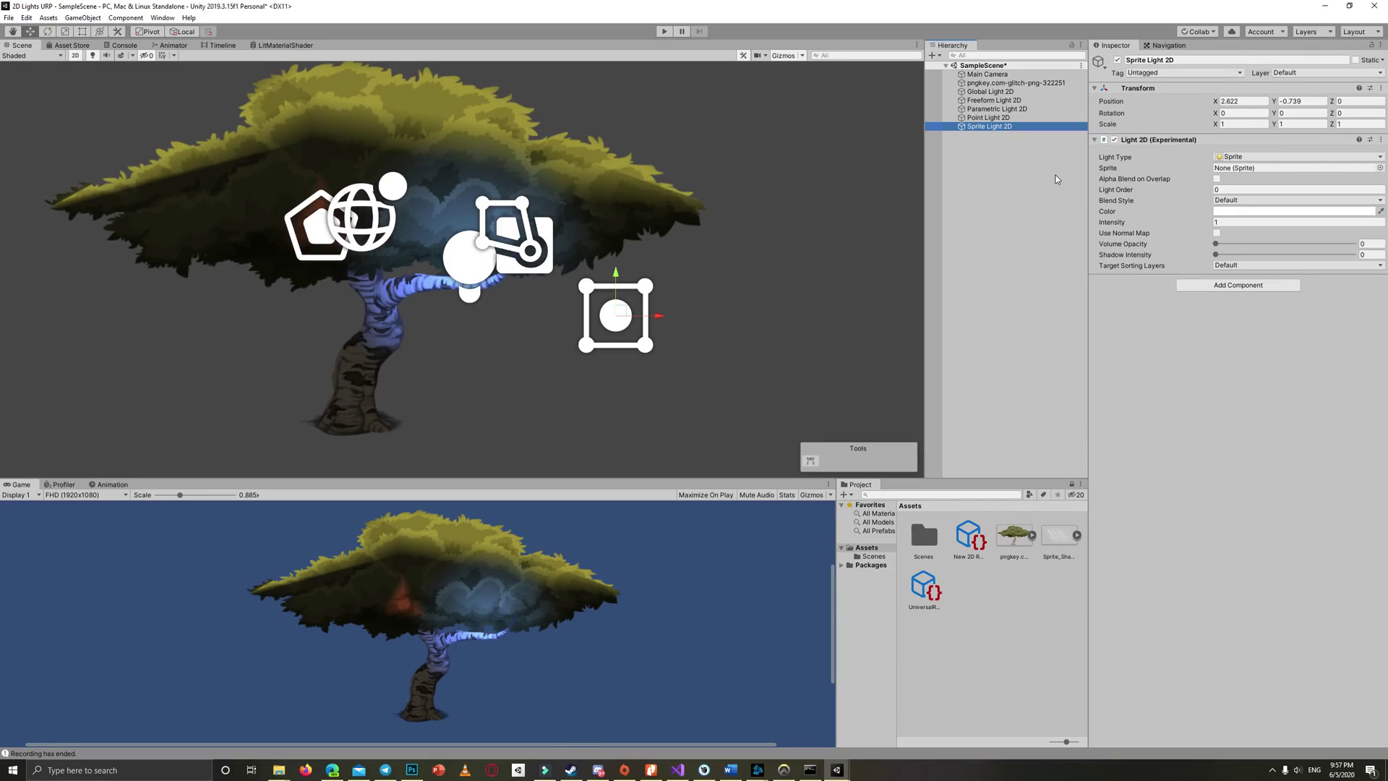
click(1380, 168)
click(842, 194)
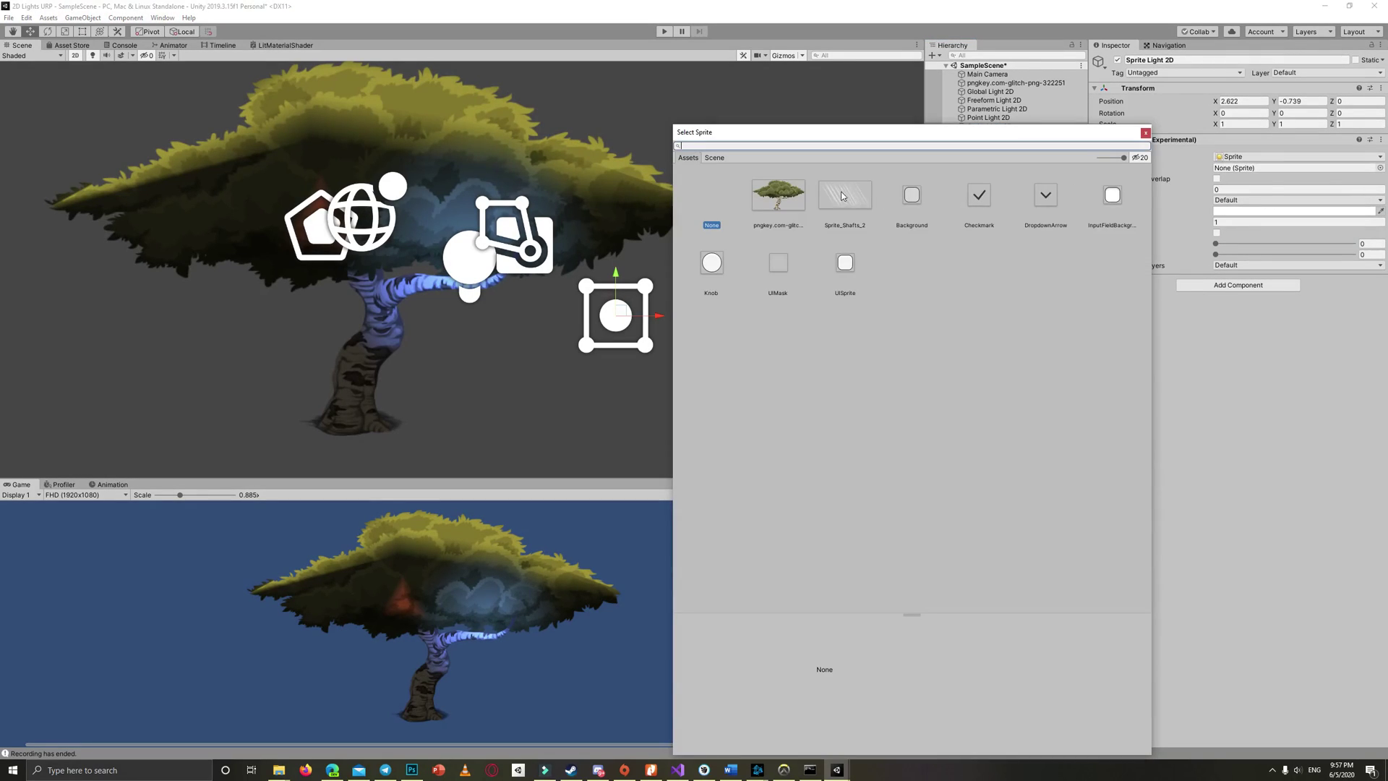
double_click(843, 193)
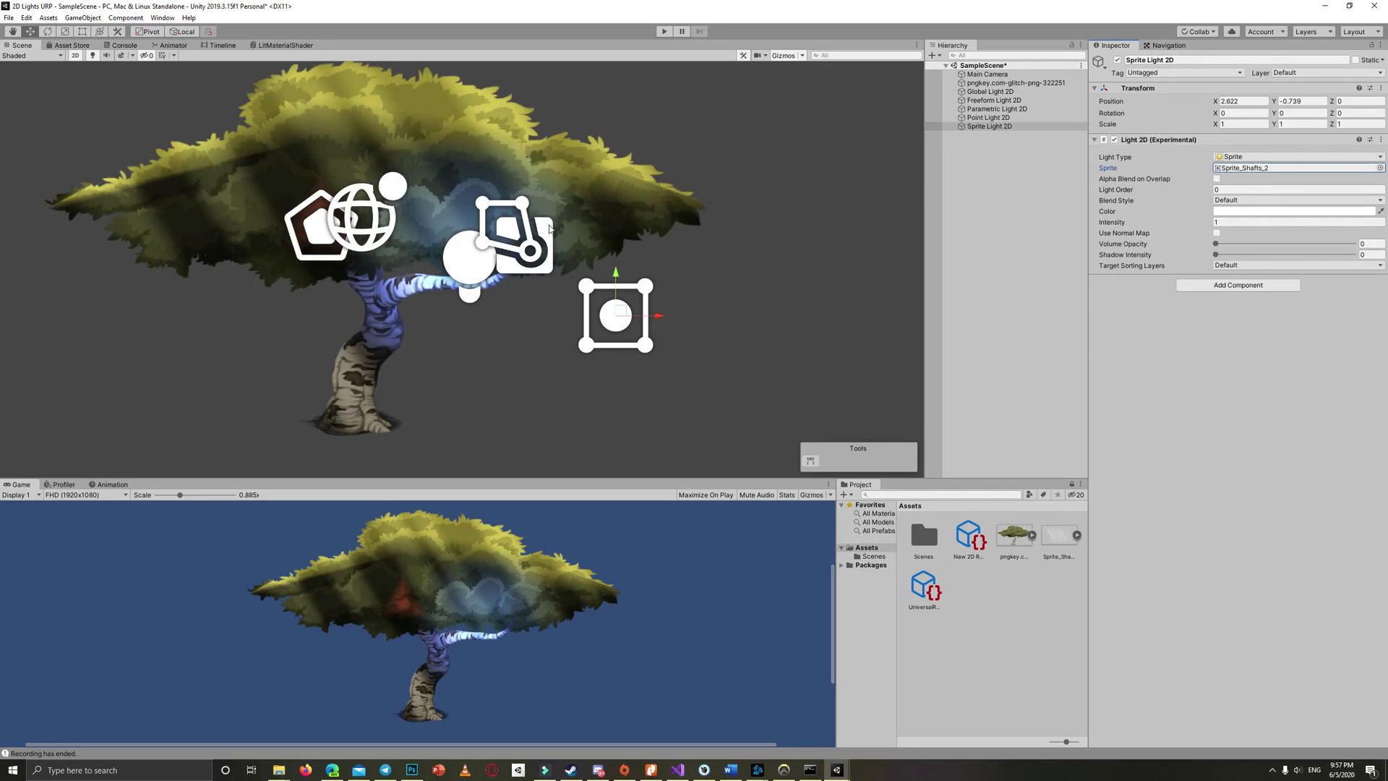
drag(621, 324, 577, 279)
- Disable the Global, Freeform, Parametric and Sprite lights, then raise Point Light 2D into the canopy
shift+click(992, 94)
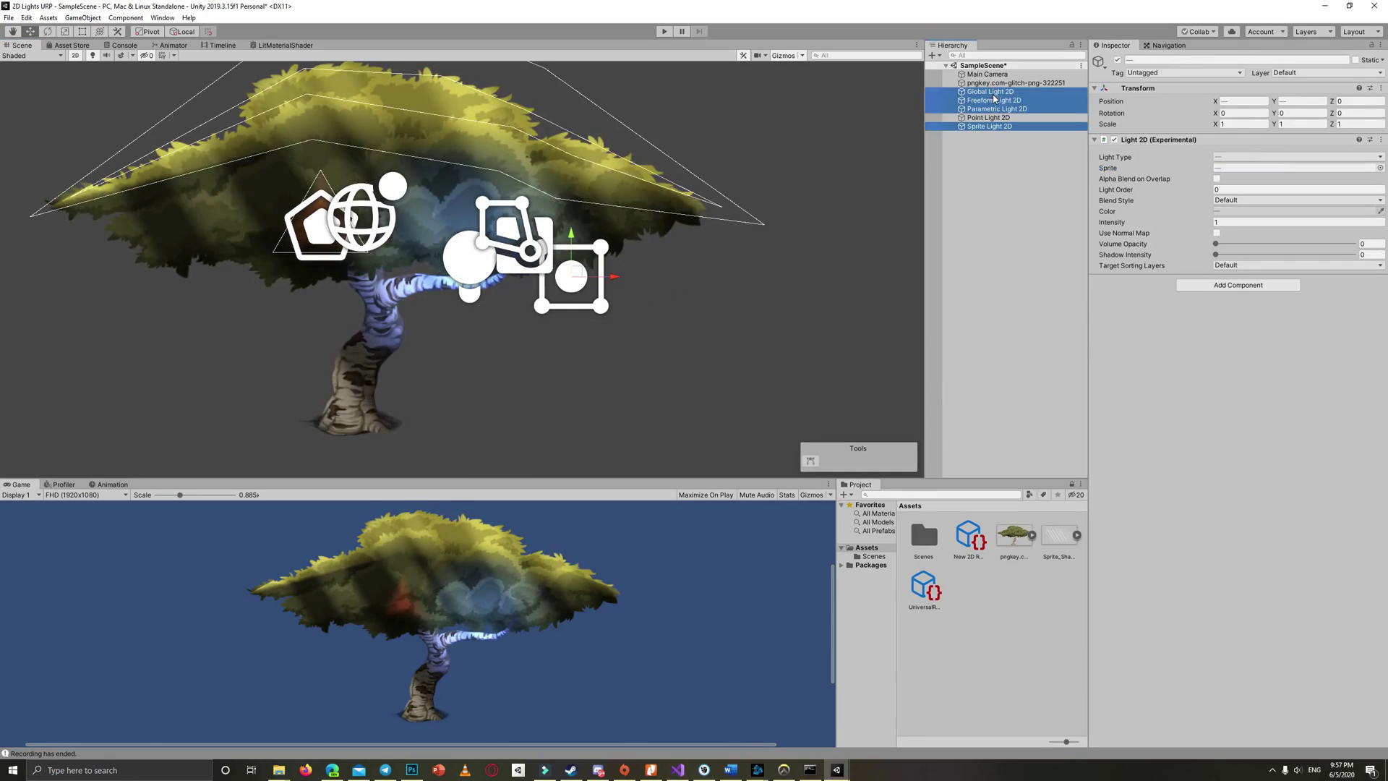
click(1118, 60)
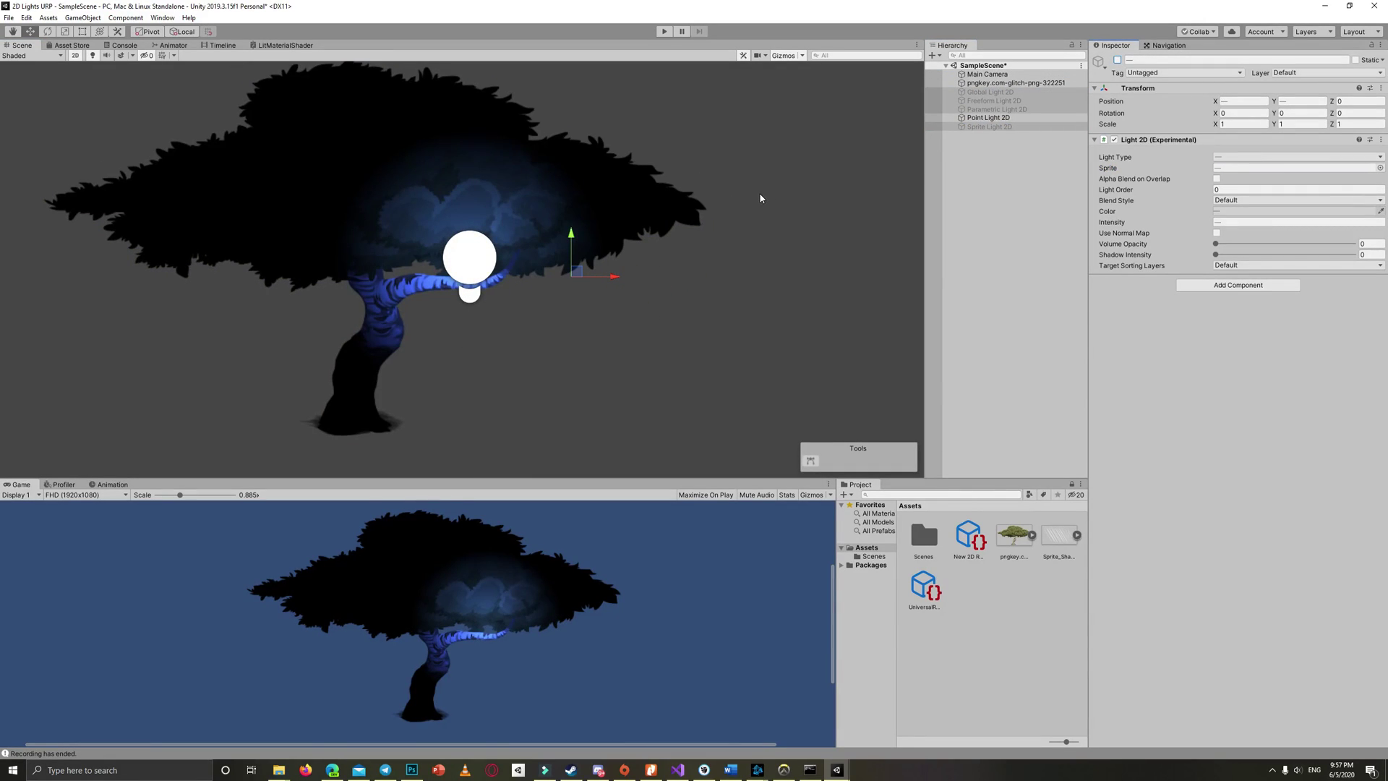
drag(572, 269, 772, 203)
click(479, 265)
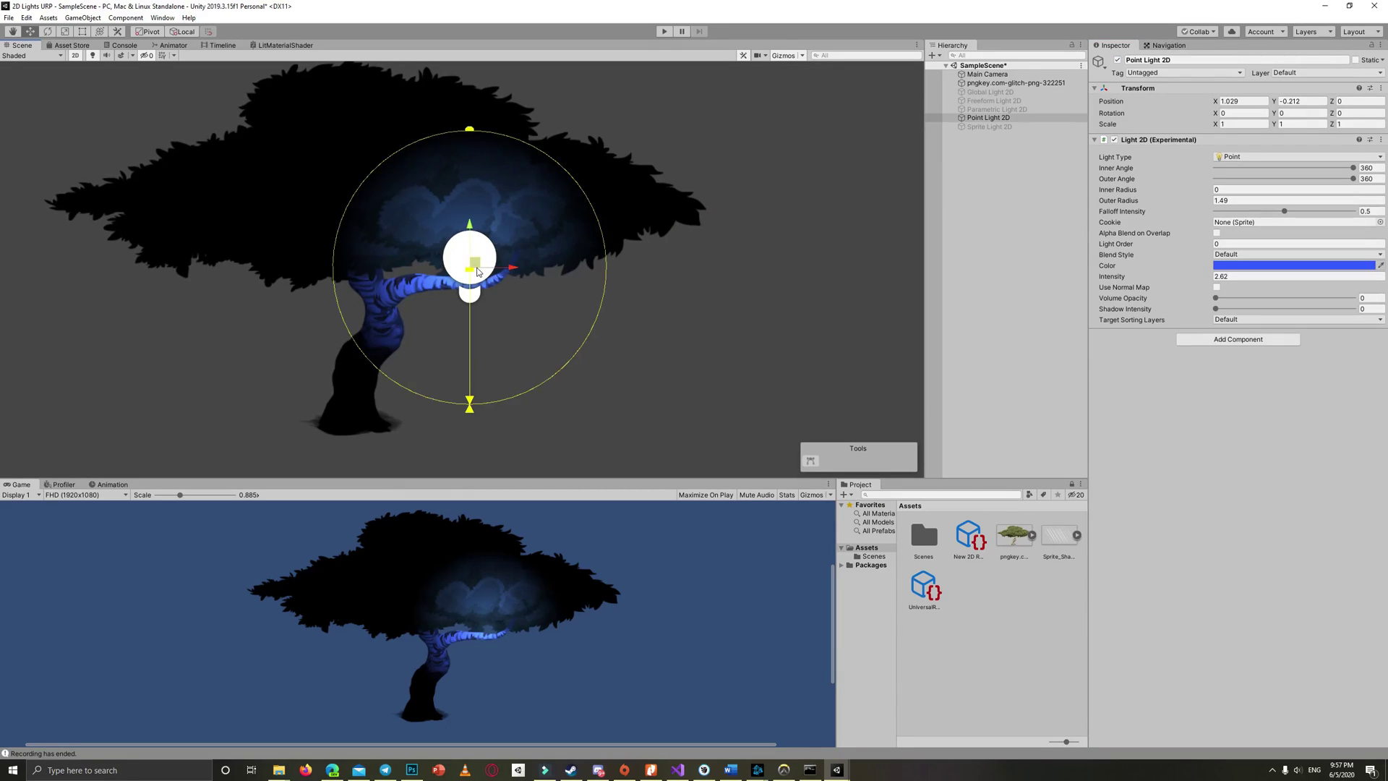
drag(478, 264, 486, 237)
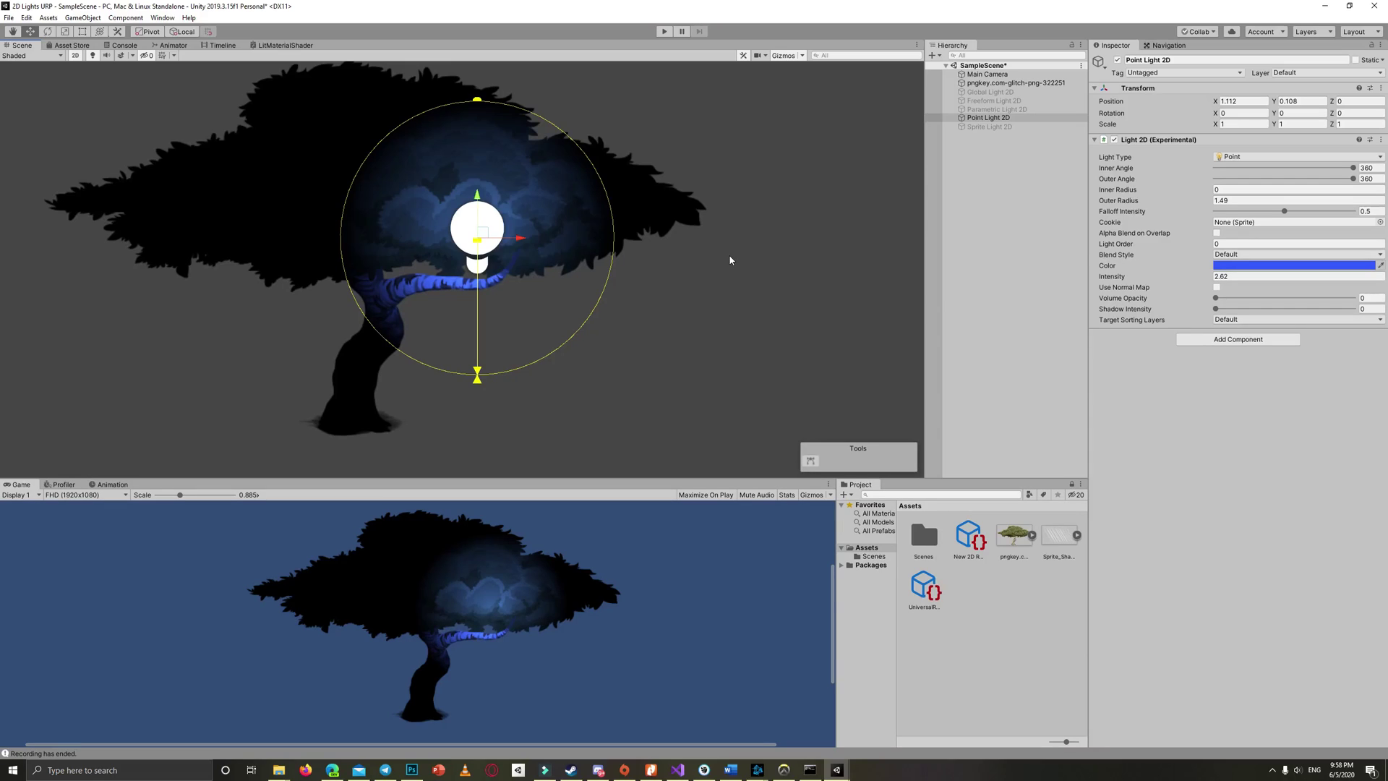
- Set the Main Camera background colour to black 000000 and switch to the Hand tool
click(1018, 76)
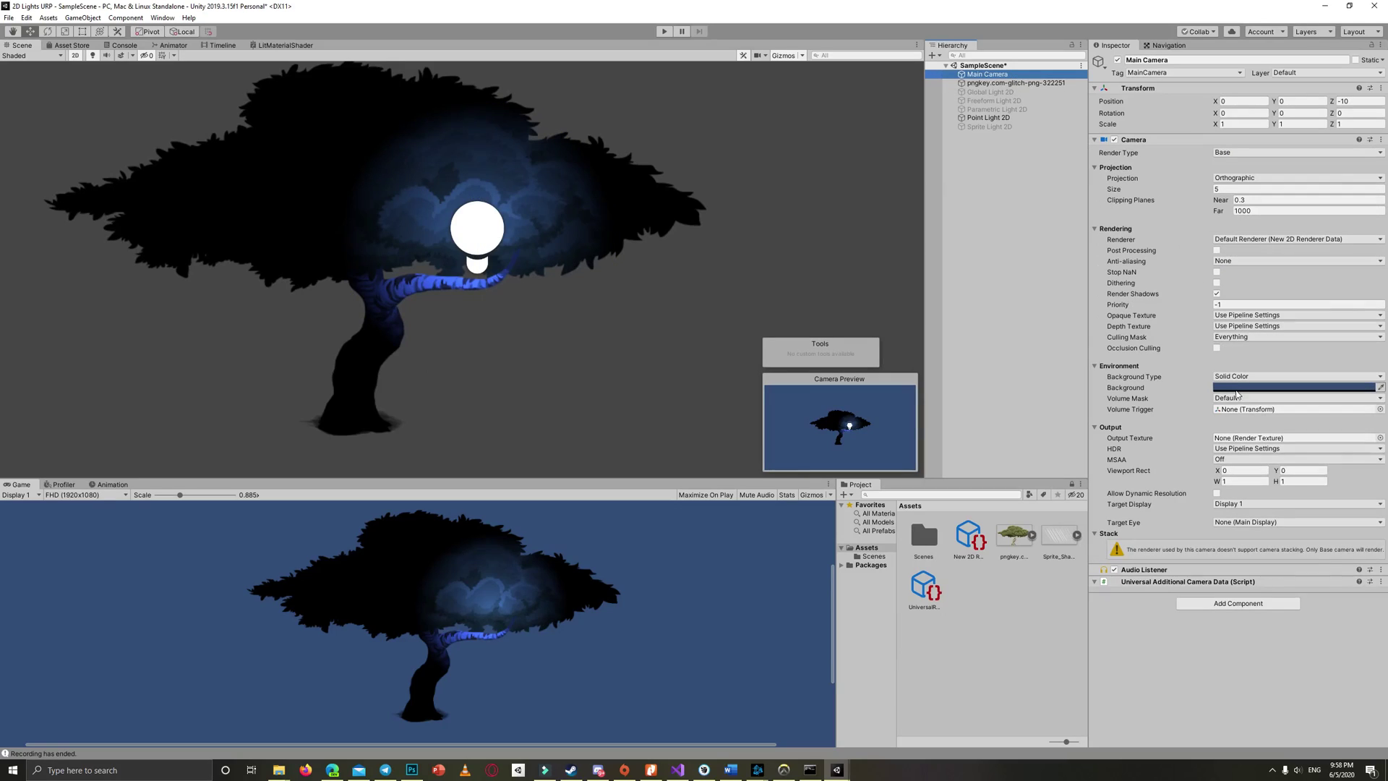
click(1241, 388)
click(1293, 520)
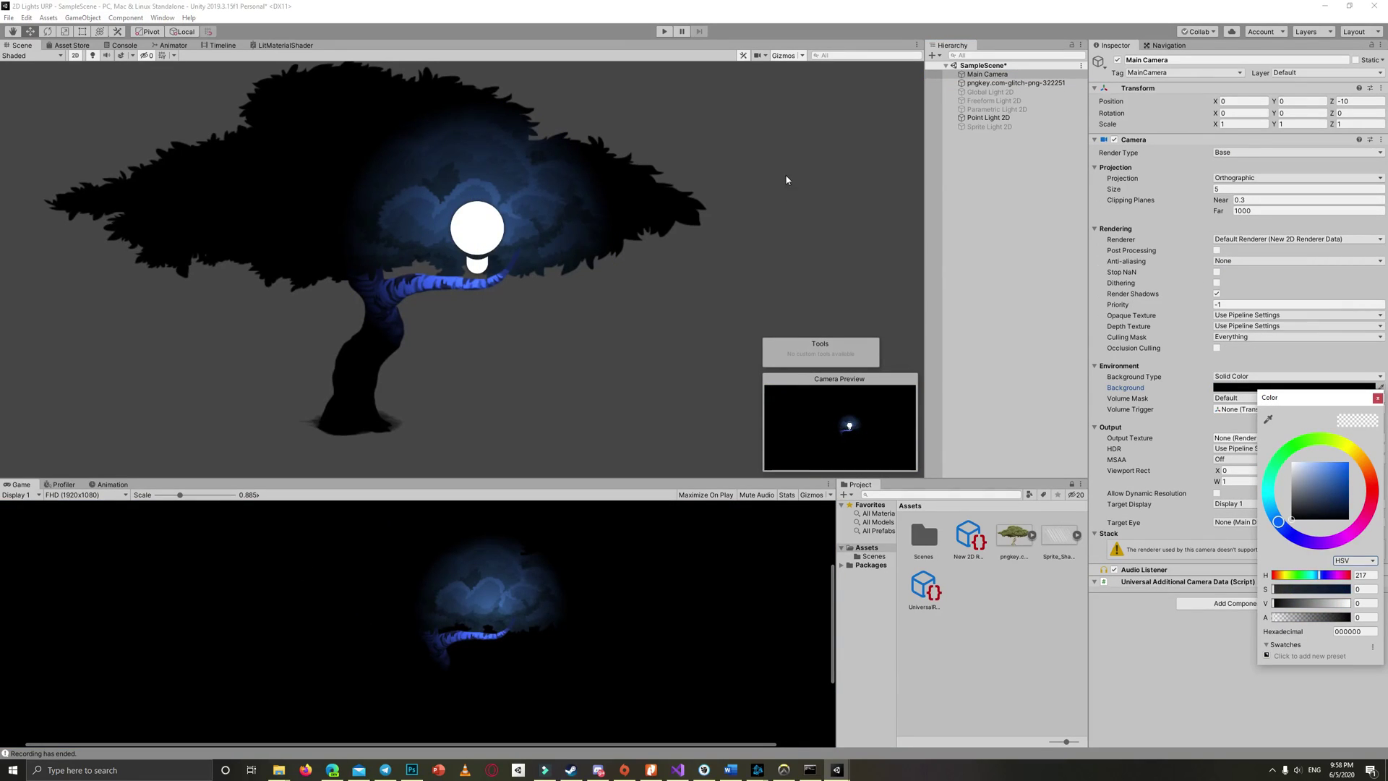
click(1037, 235)
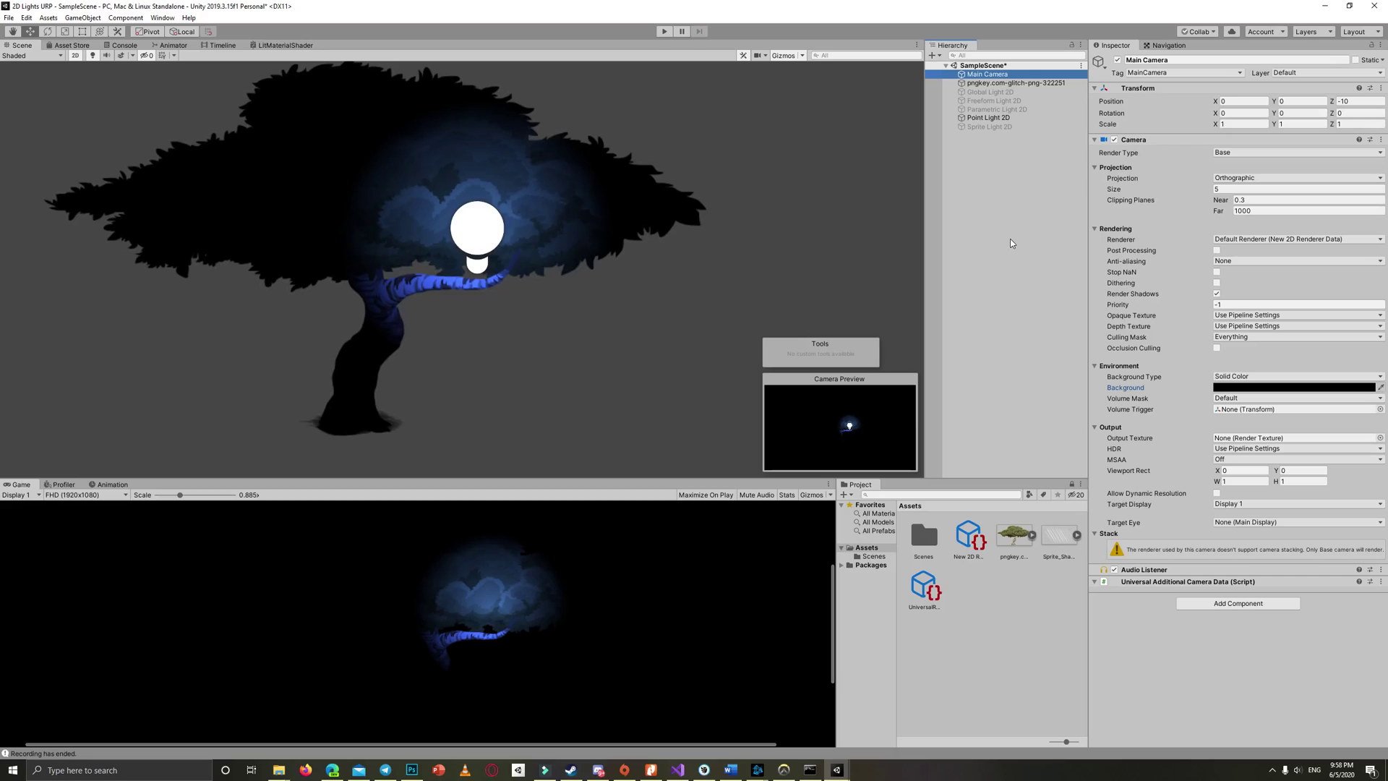
key(q)
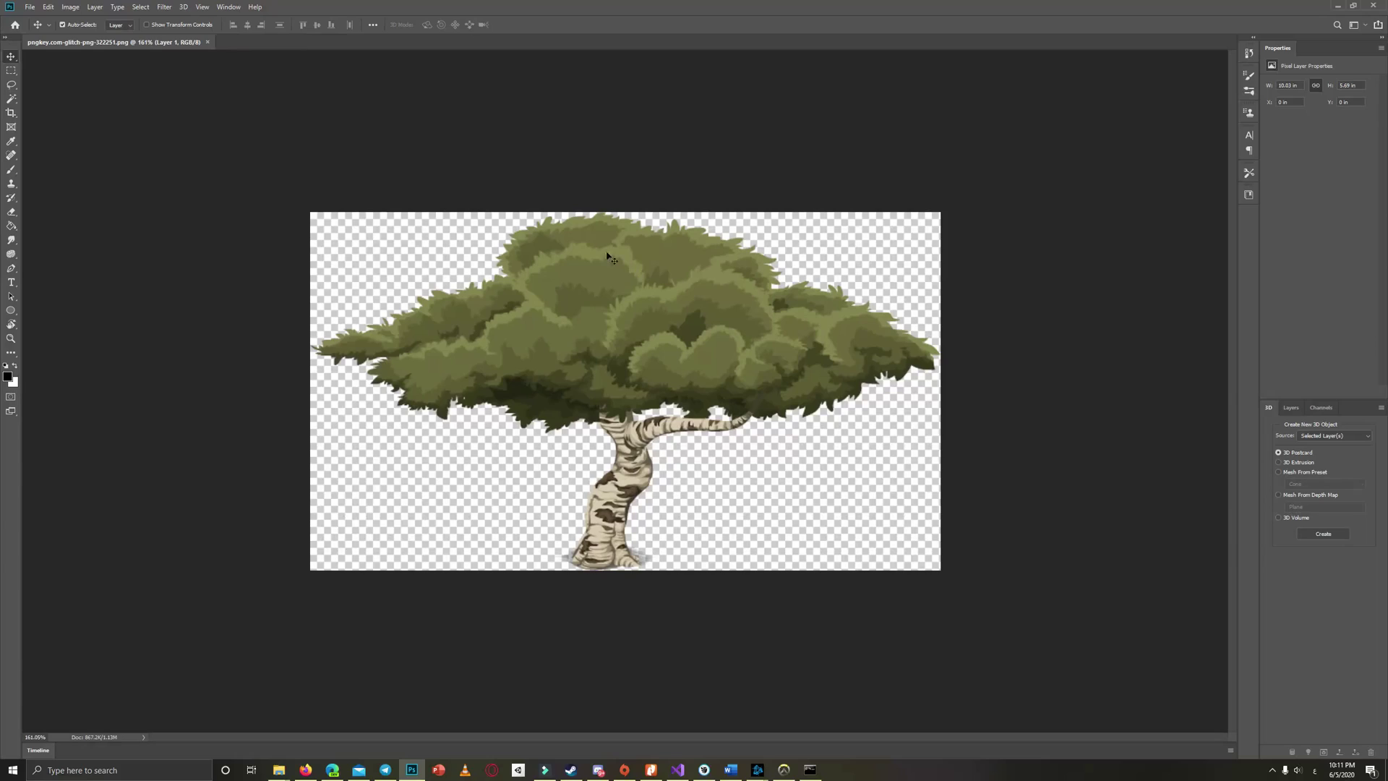
- Confirm Use Graphics Processor is ticked in Photoshop's Performance preferences
click(30, 6)
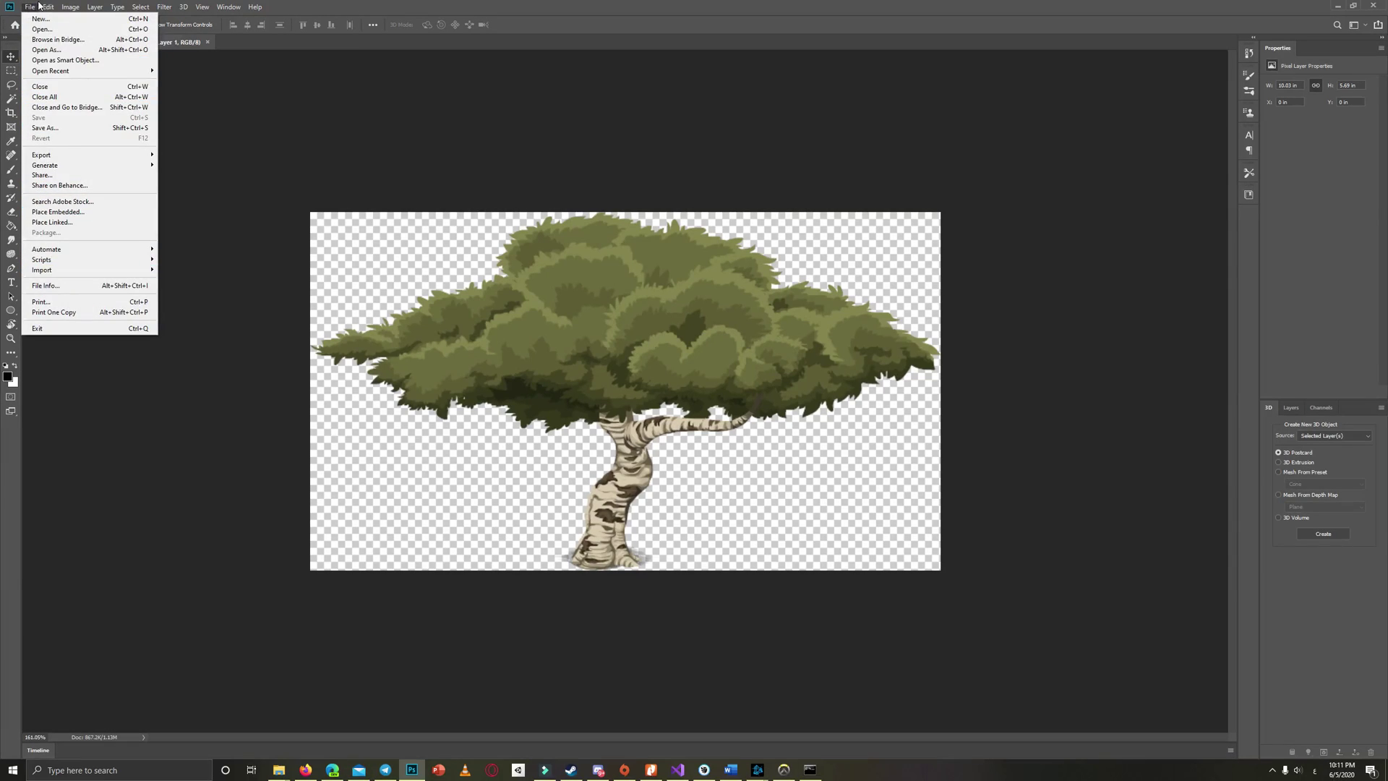
mouse_move(48, 6)
mouse_move(96, 453)
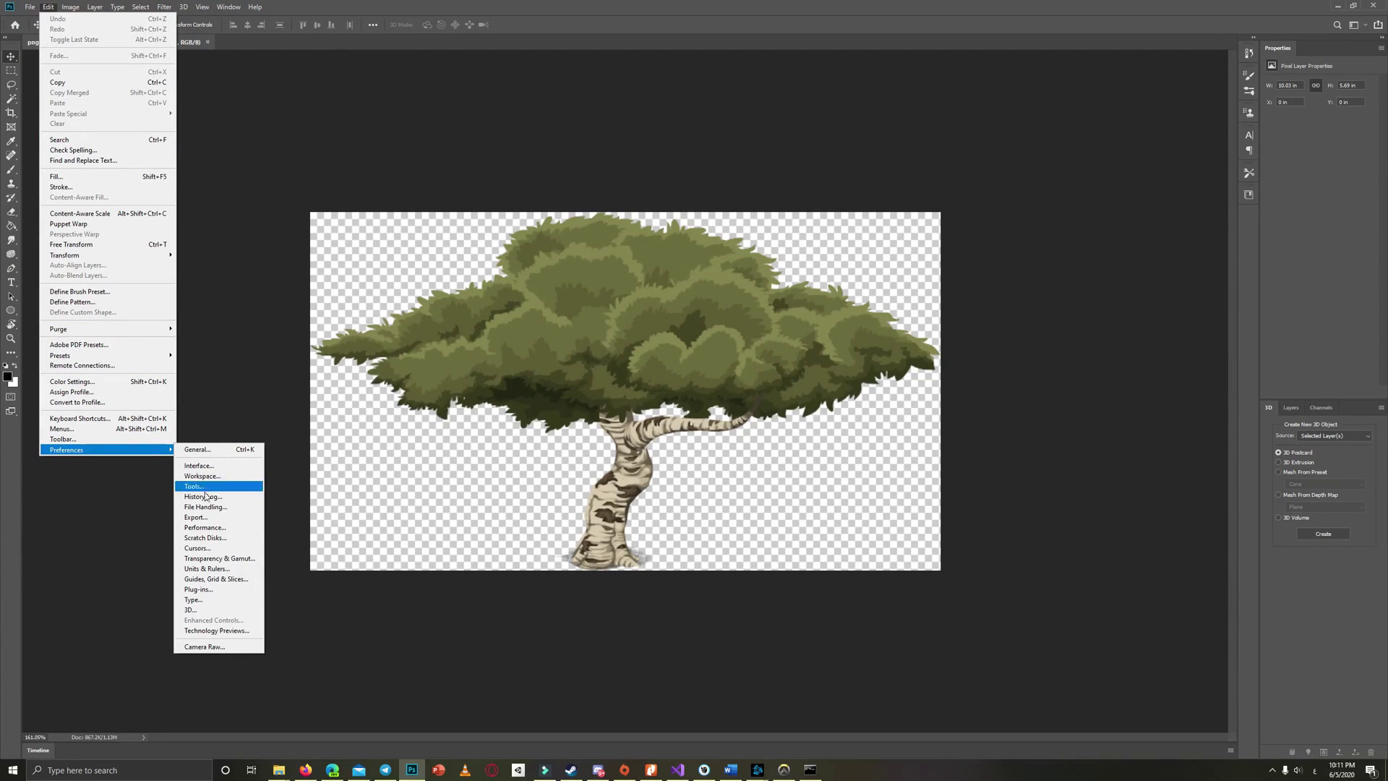
click(205, 527)
key(i)
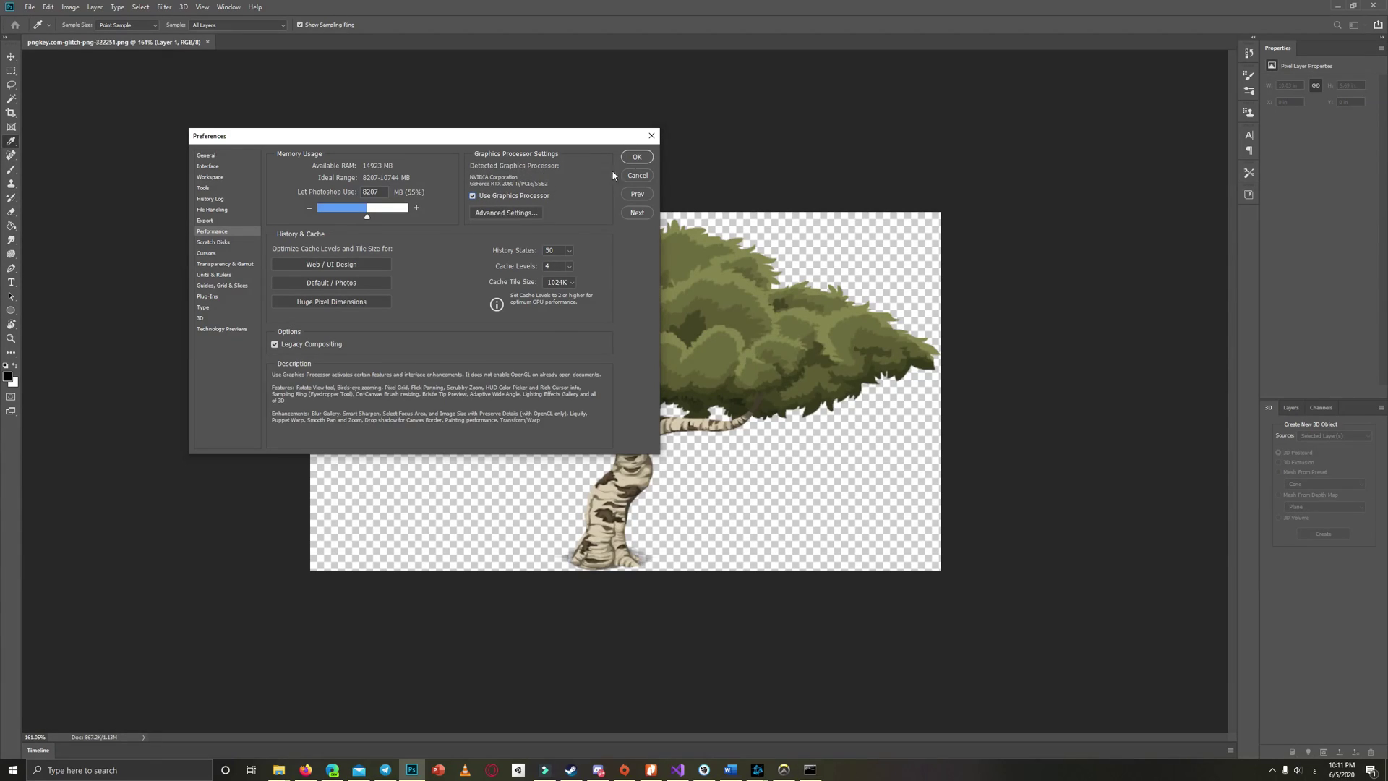
click(636, 157)
click(207, 9)
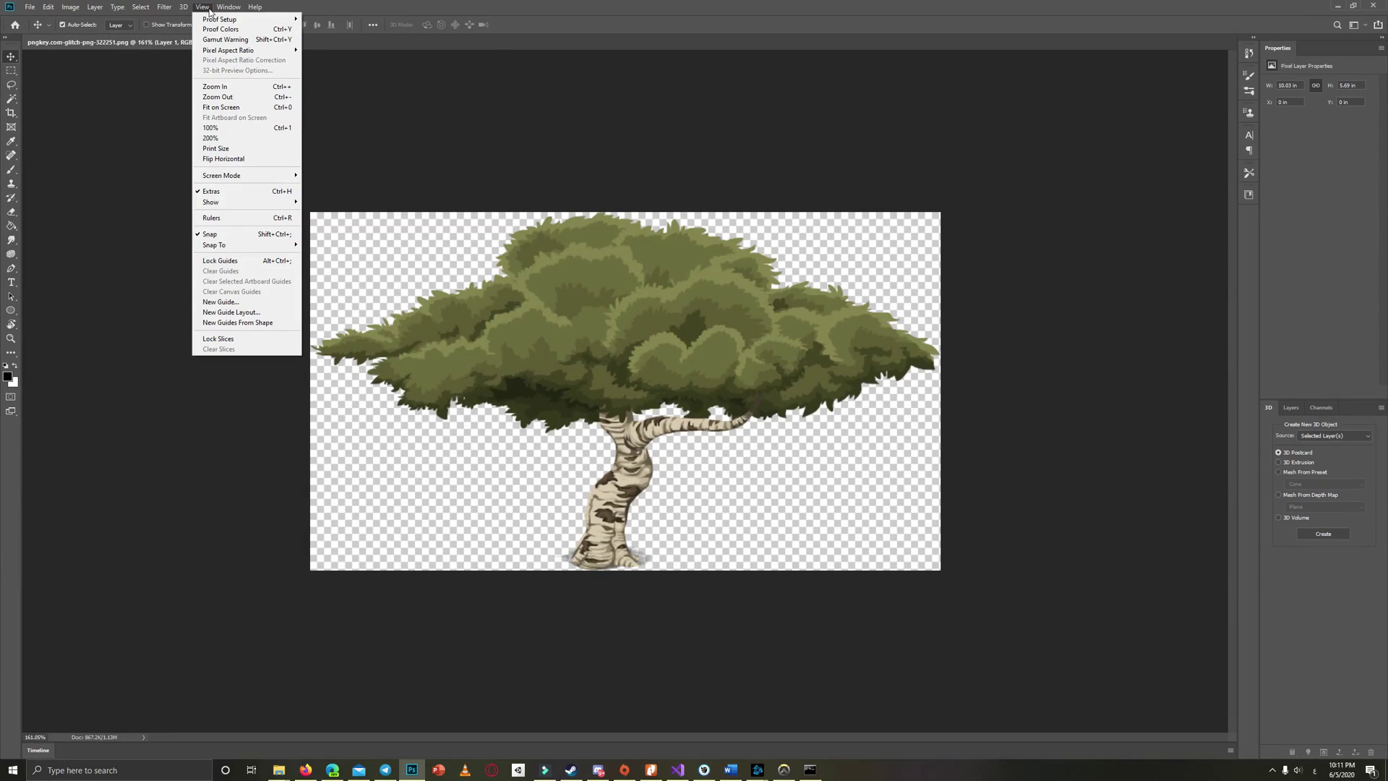
- Generate a normal map from the tree layer with Blur set to 1.0
mouse_move(164, 8)
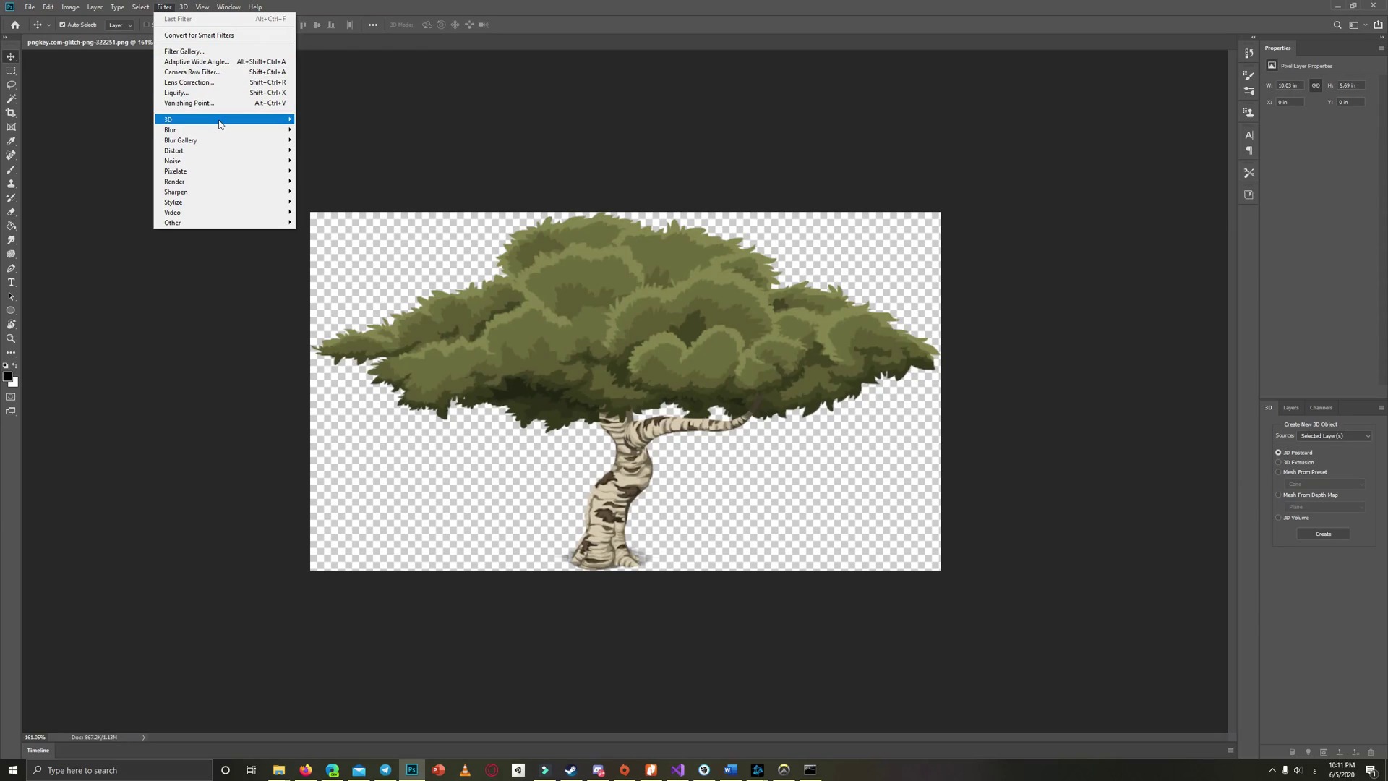
mouse_move(267, 120)
click(322, 130)
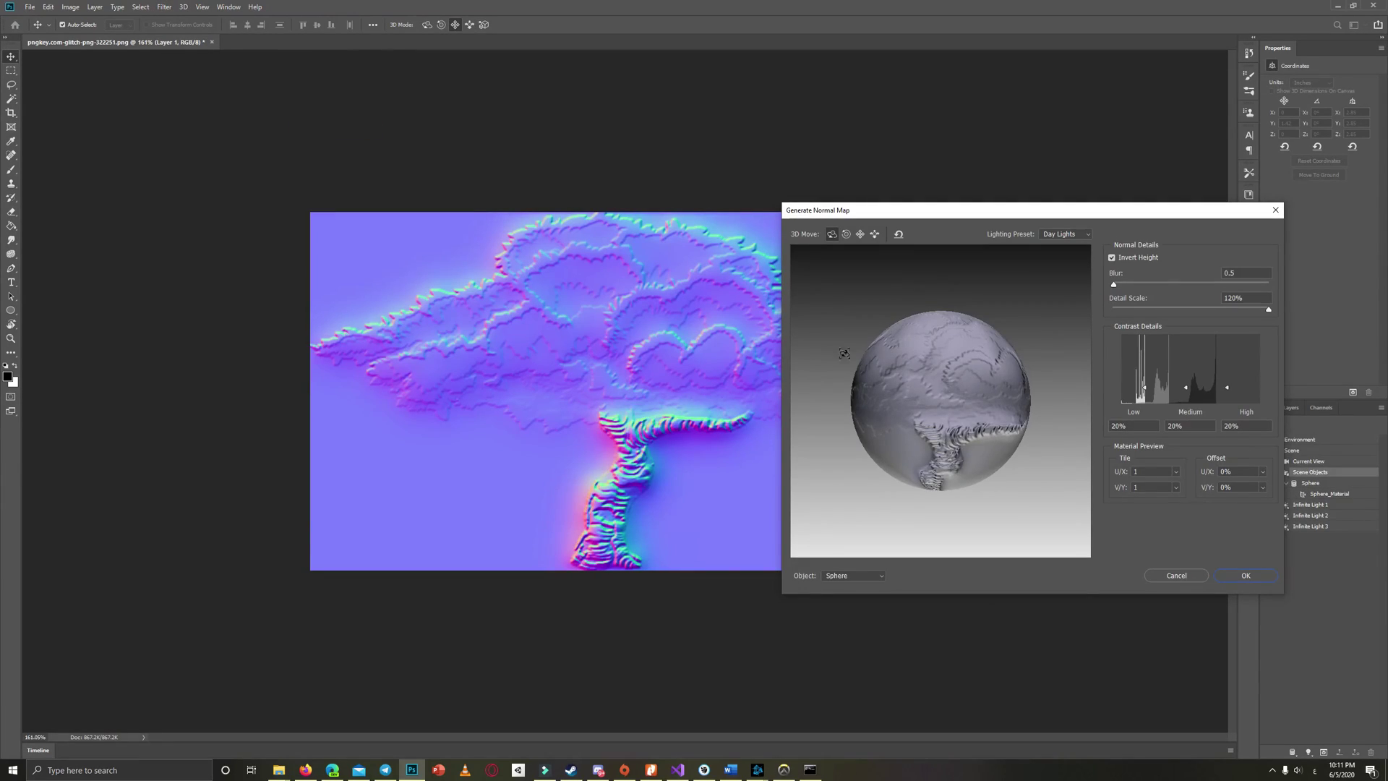
drag(1055, 217, 1073, 219)
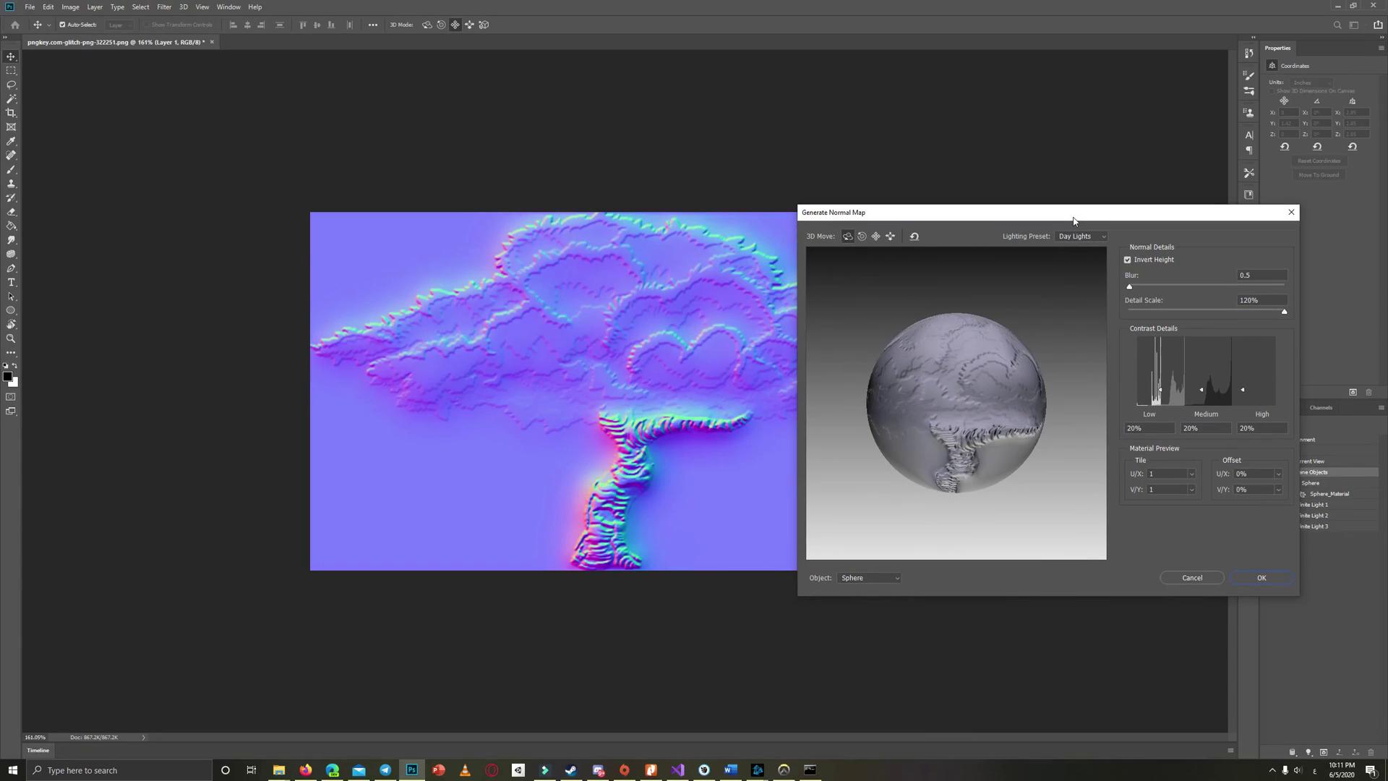
mouse_move(1283, 316)
mouse_down()
mouse_move(1160, 316)
mouse_move(1275, 327)
mouse_move(1286, 314)
mouse_up()
mouse_move(1133, 290)
mouse_down()
mouse_move(1149, 290)
mouse_move(1133, 290)
mouse_up()
click(1264, 577)
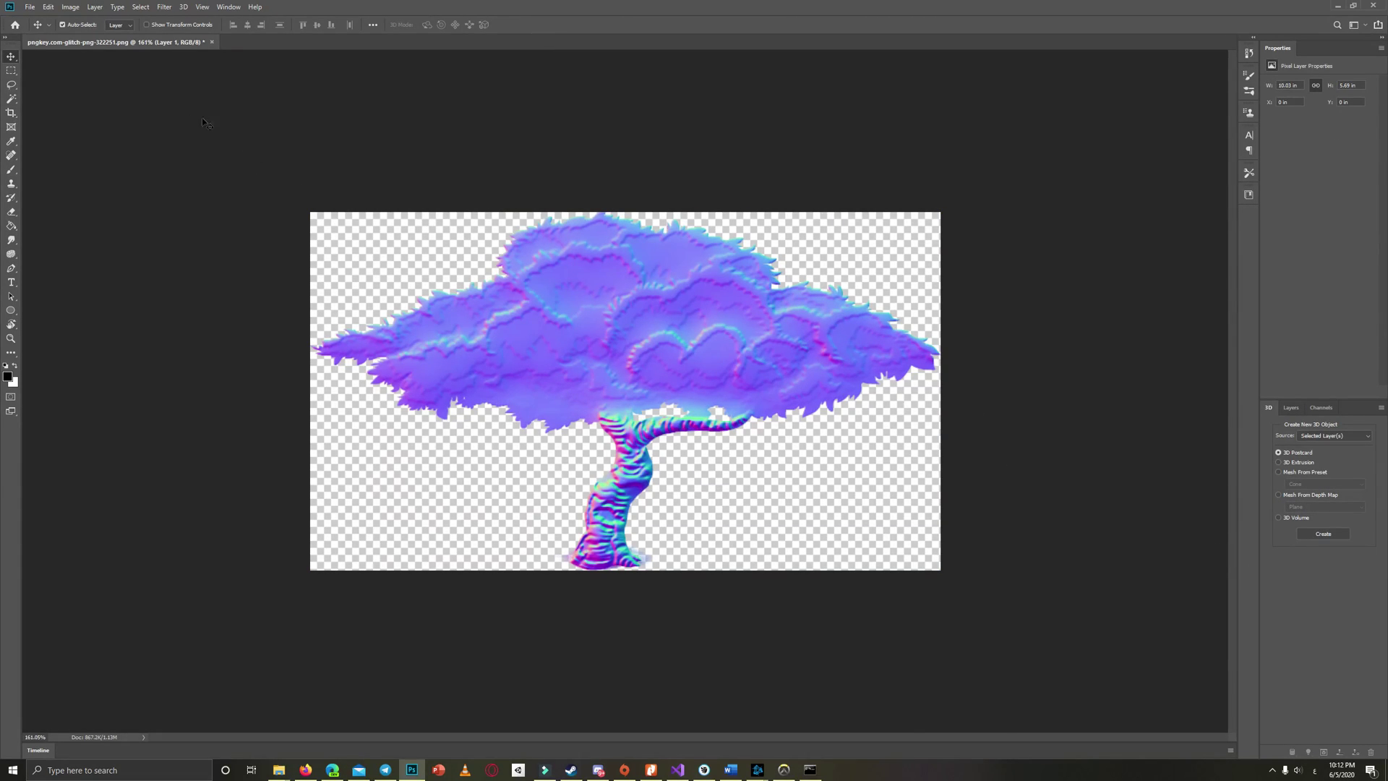
- Quick Export the normal-mapped tree as a PNG file
click(30, 6)
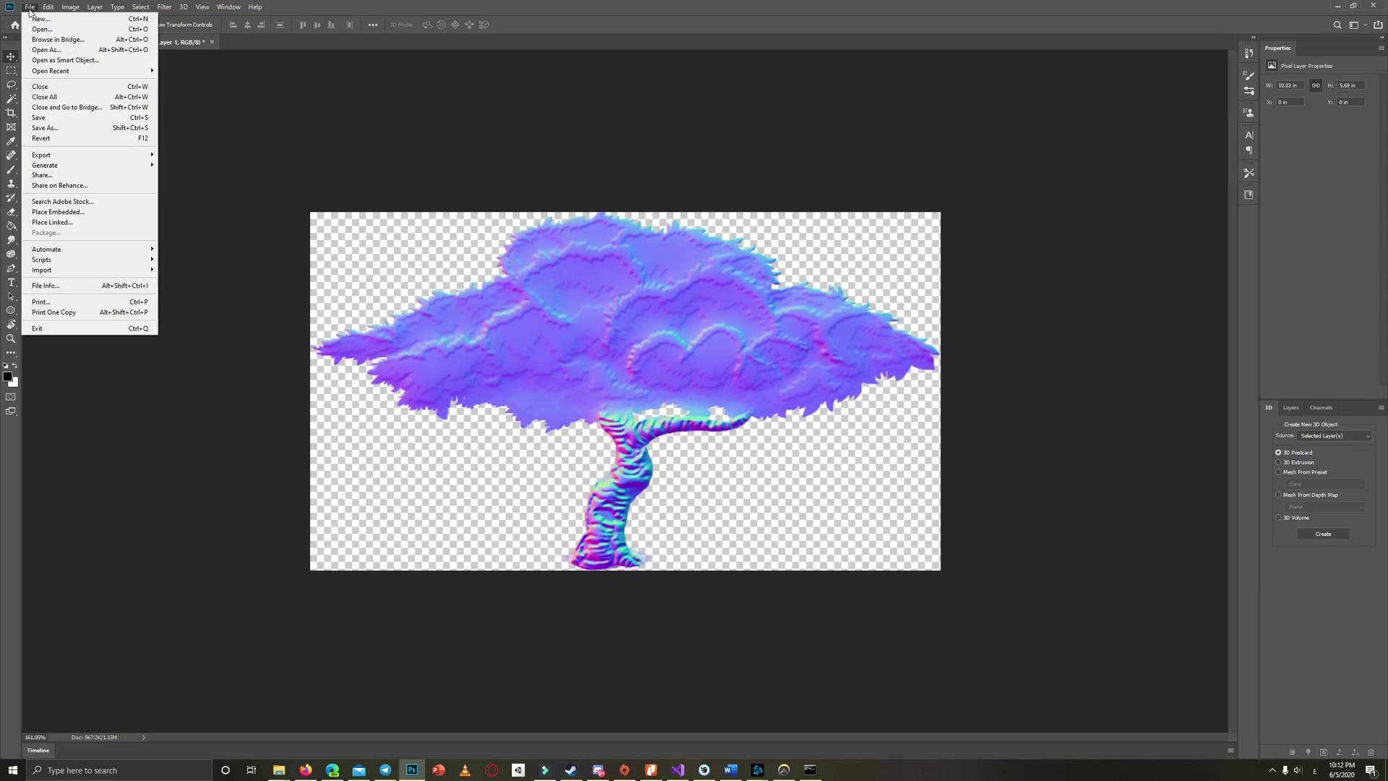
mouse_move(156, 154)
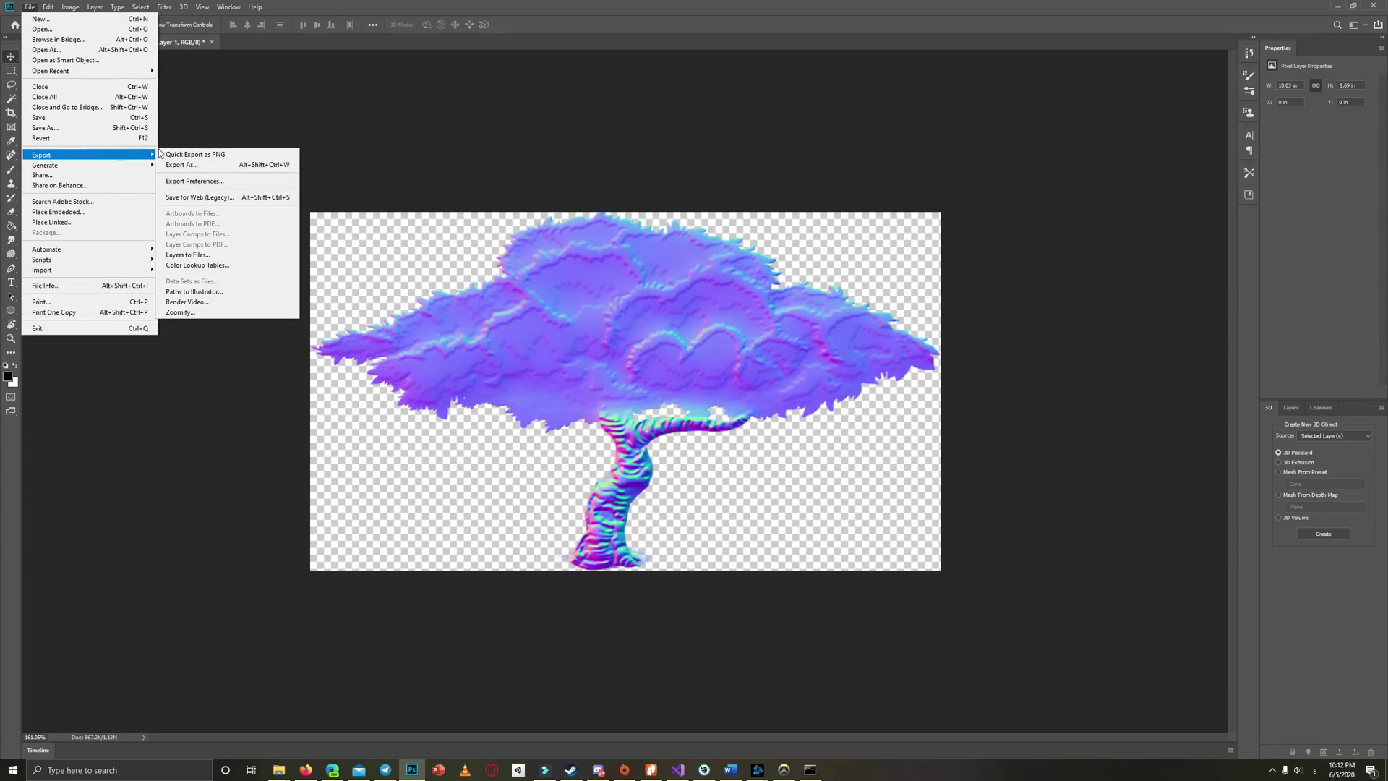
click(203, 156)
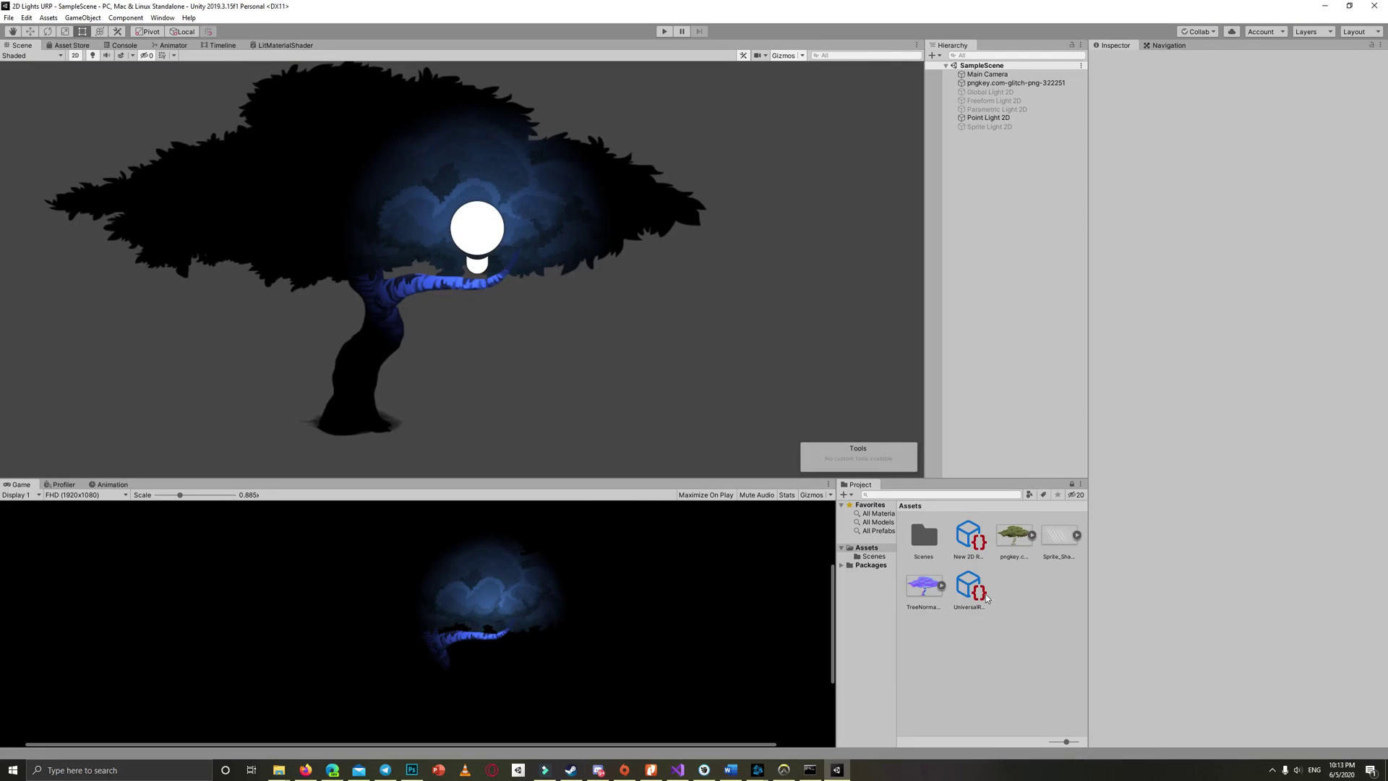
- Set TreeNormalMap's Texture Type to Normal map and apply the import change
click(924, 585)
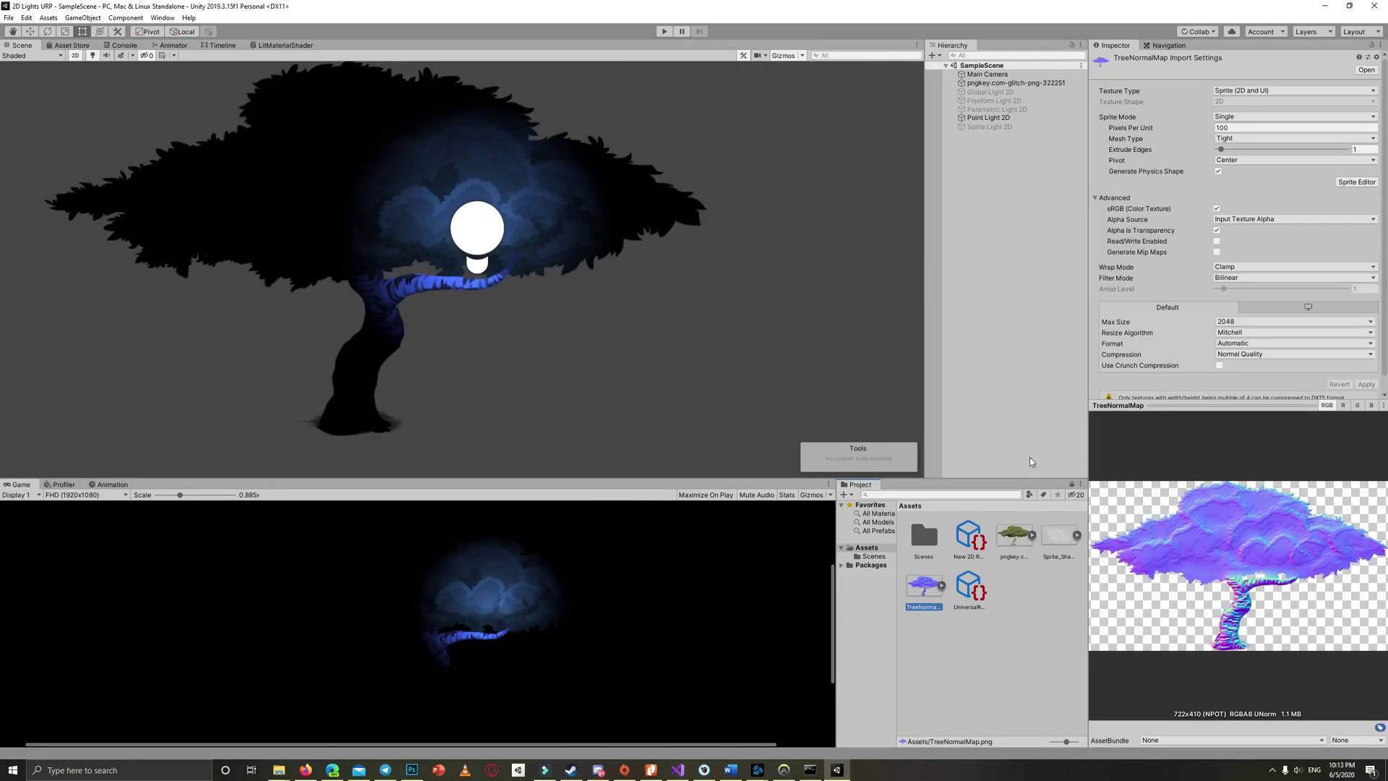
click(1279, 90)
click(1247, 107)
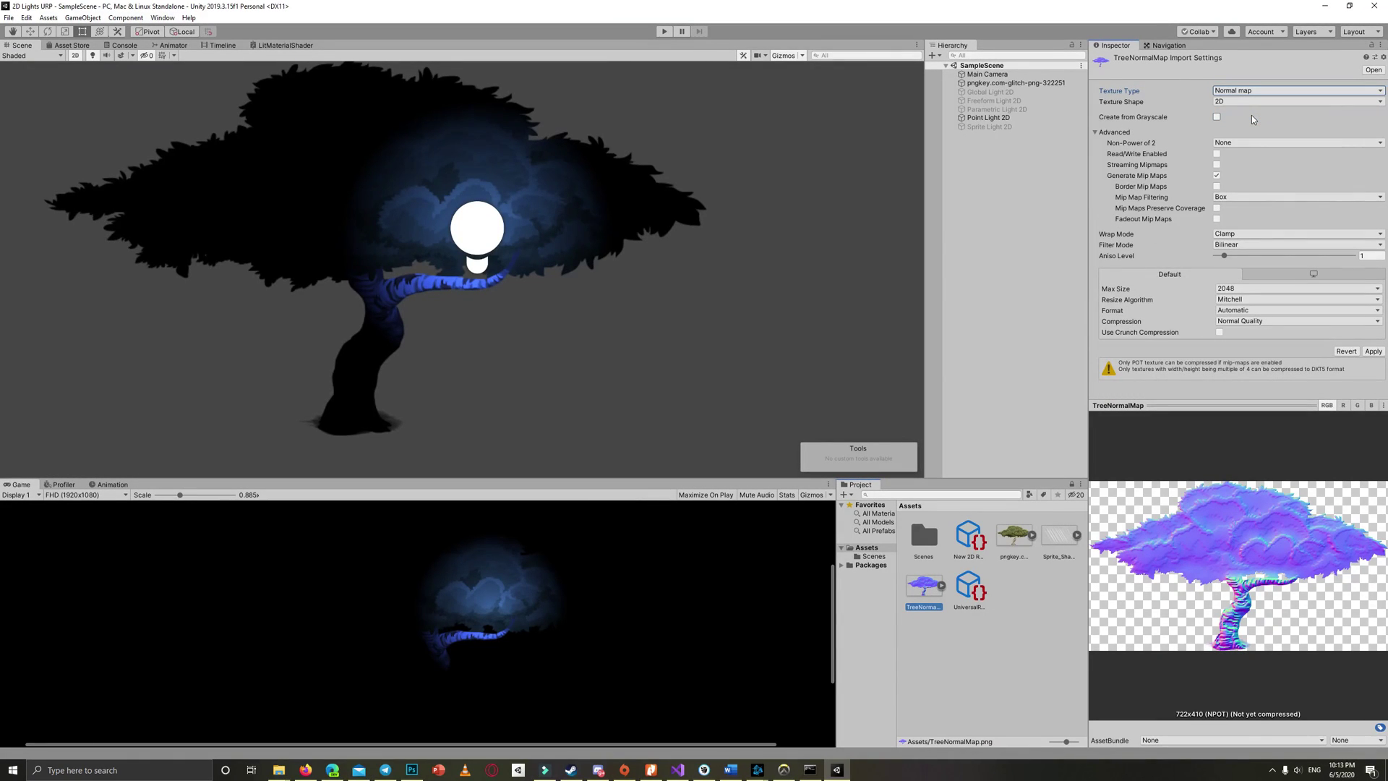
click(1373, 352)
click(1015, 544)
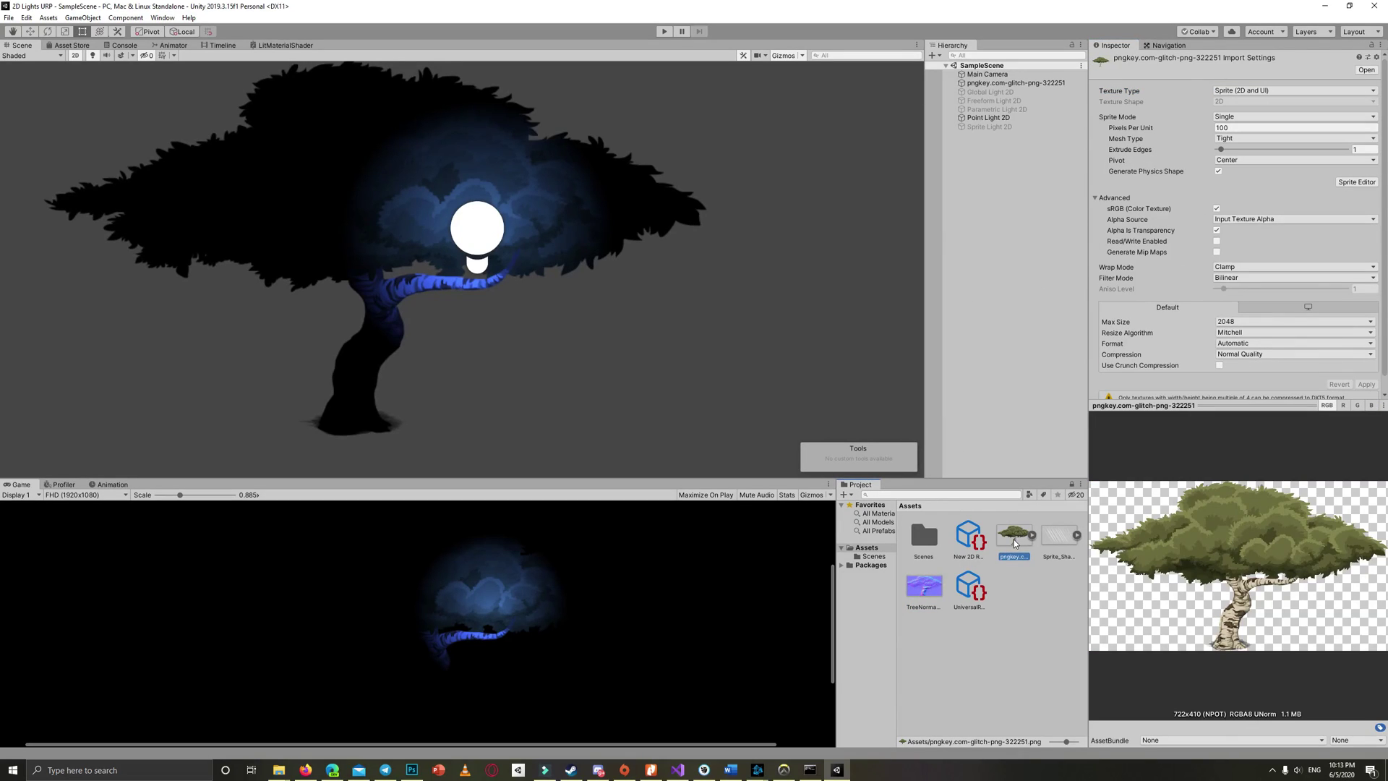
- In the Sprite Editor, add TreeNormalMap as the tree's _NormalMap secondary texture
click(1356, 182)
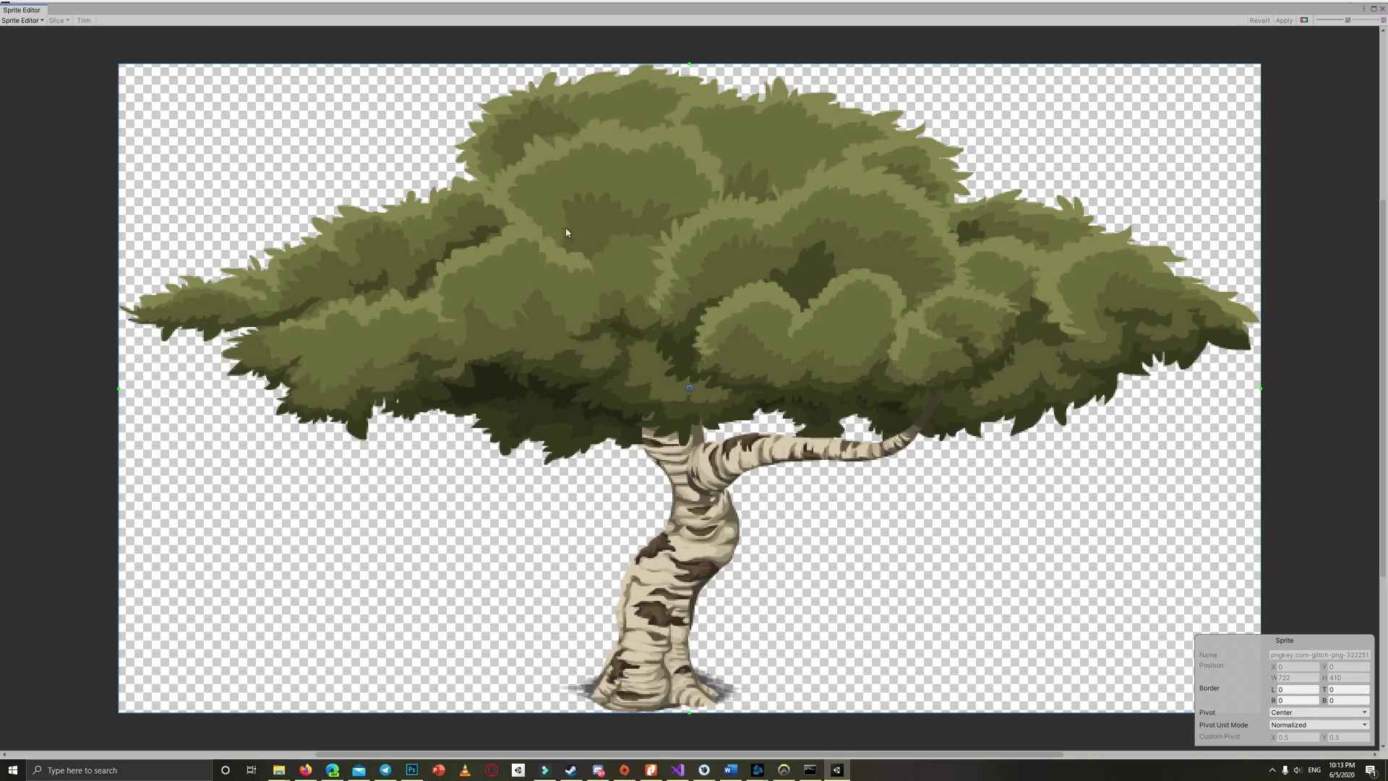
scroll(422, 199, up, 1)
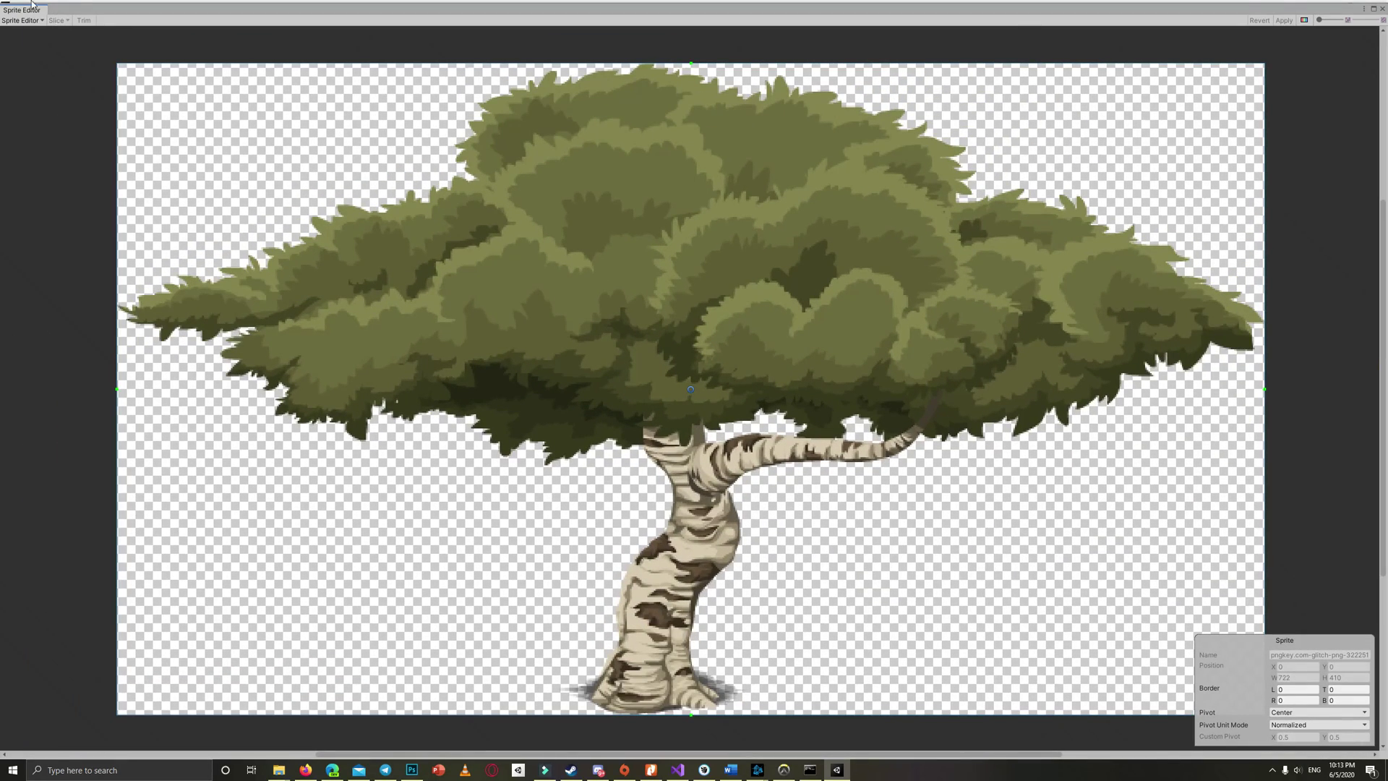
click(36, 21)
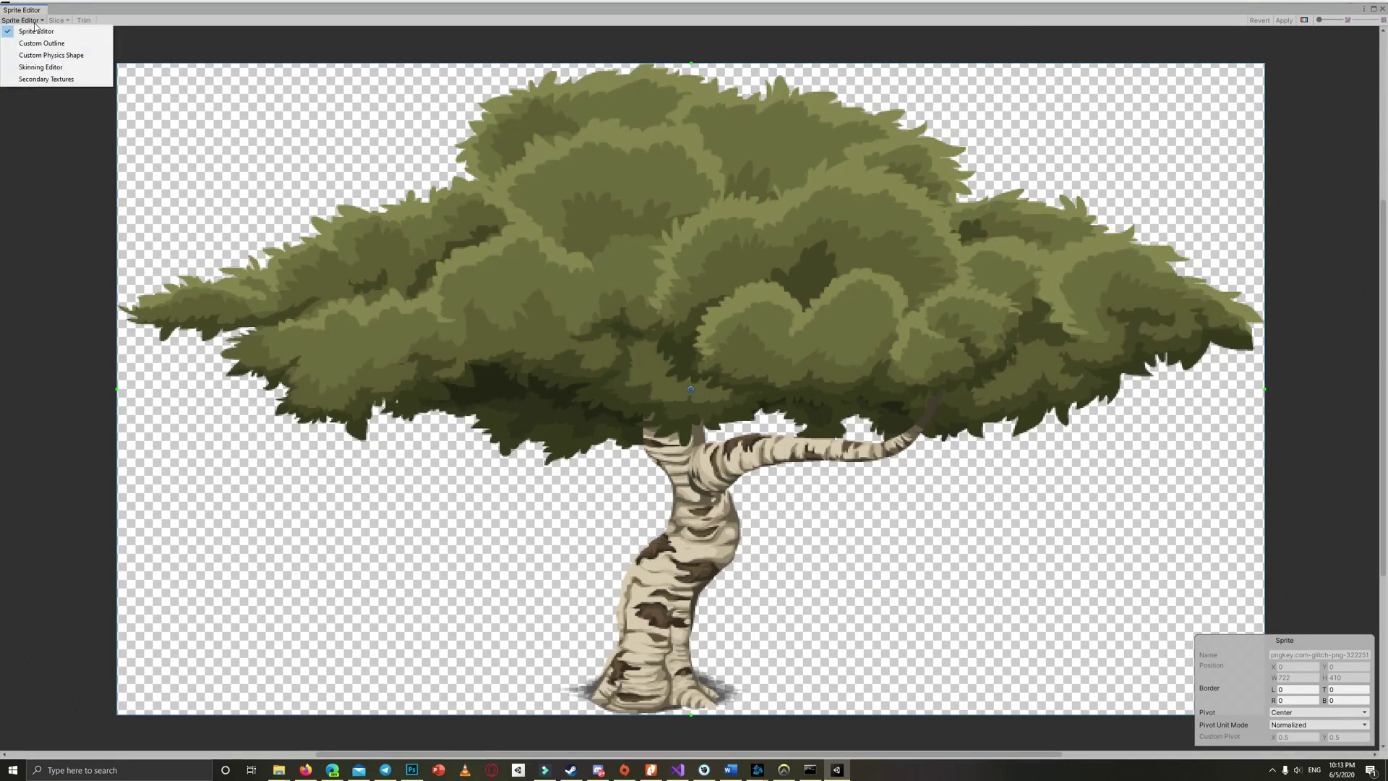
click(61, 80)
click(1344, 631)
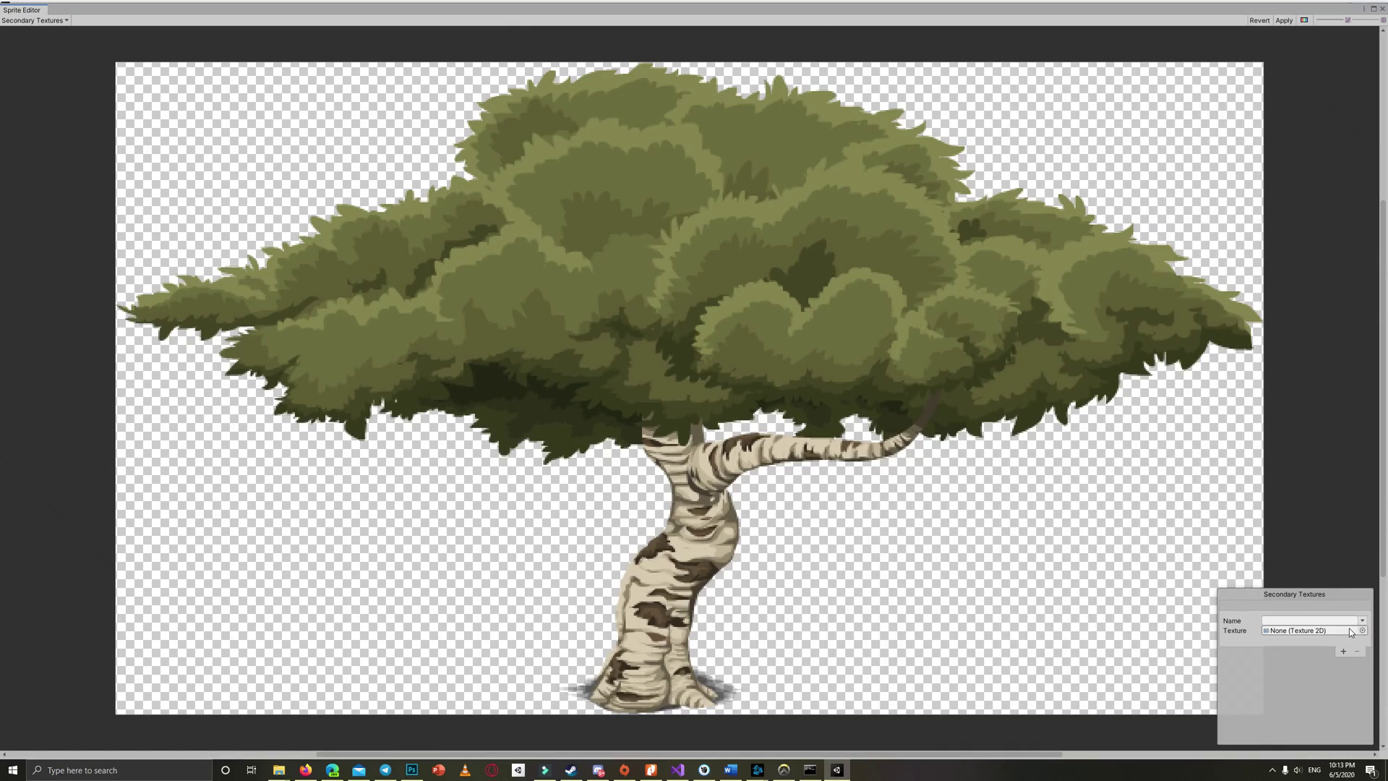
click(1362, 630)
double_click(911, 217)
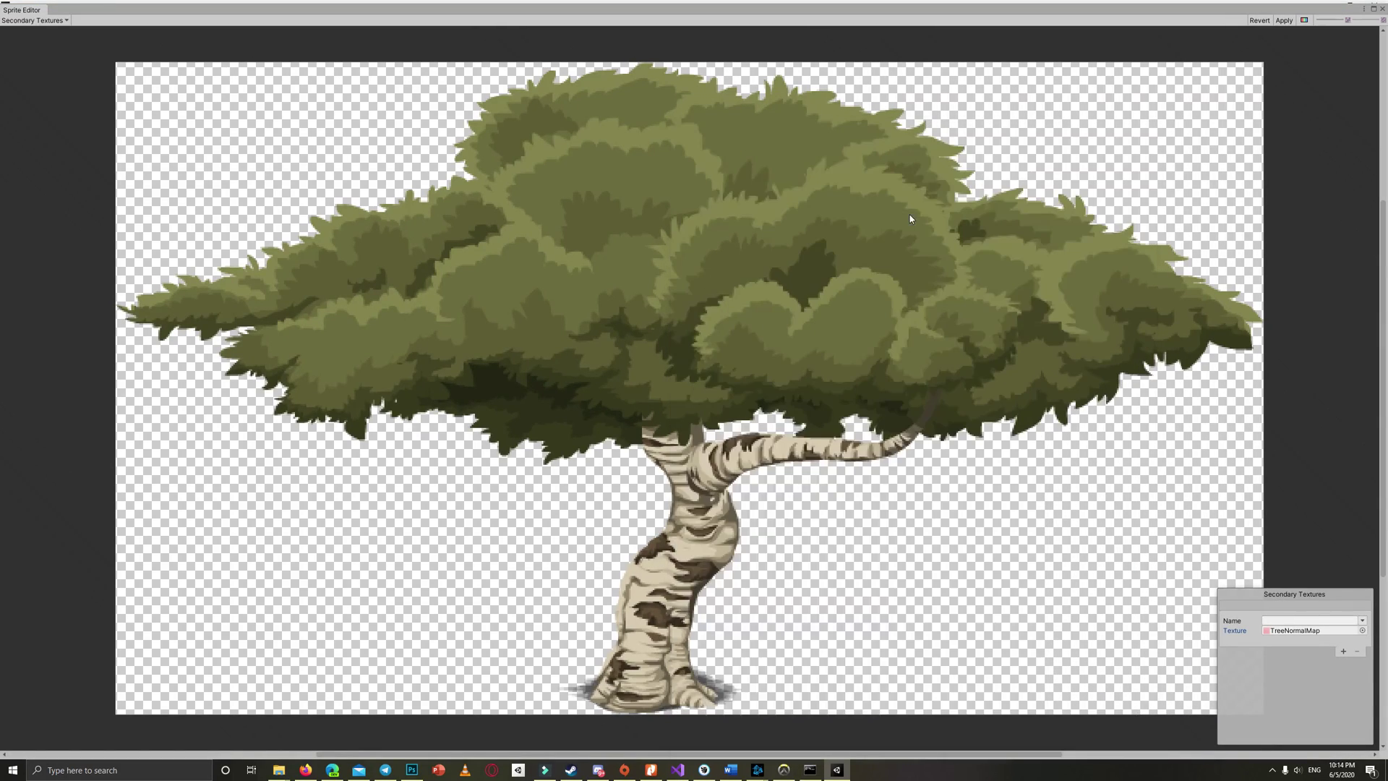
click(1362, 621)
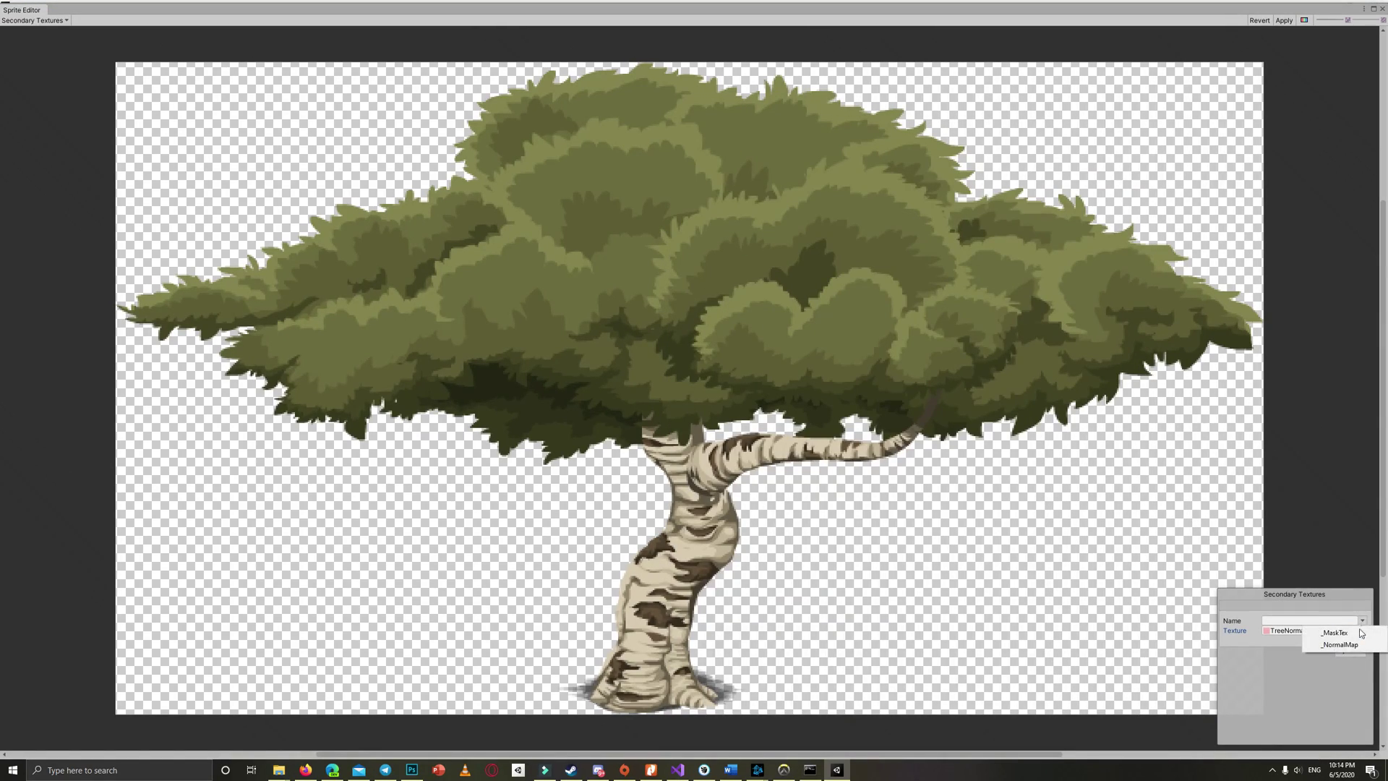
click(1355, 645)
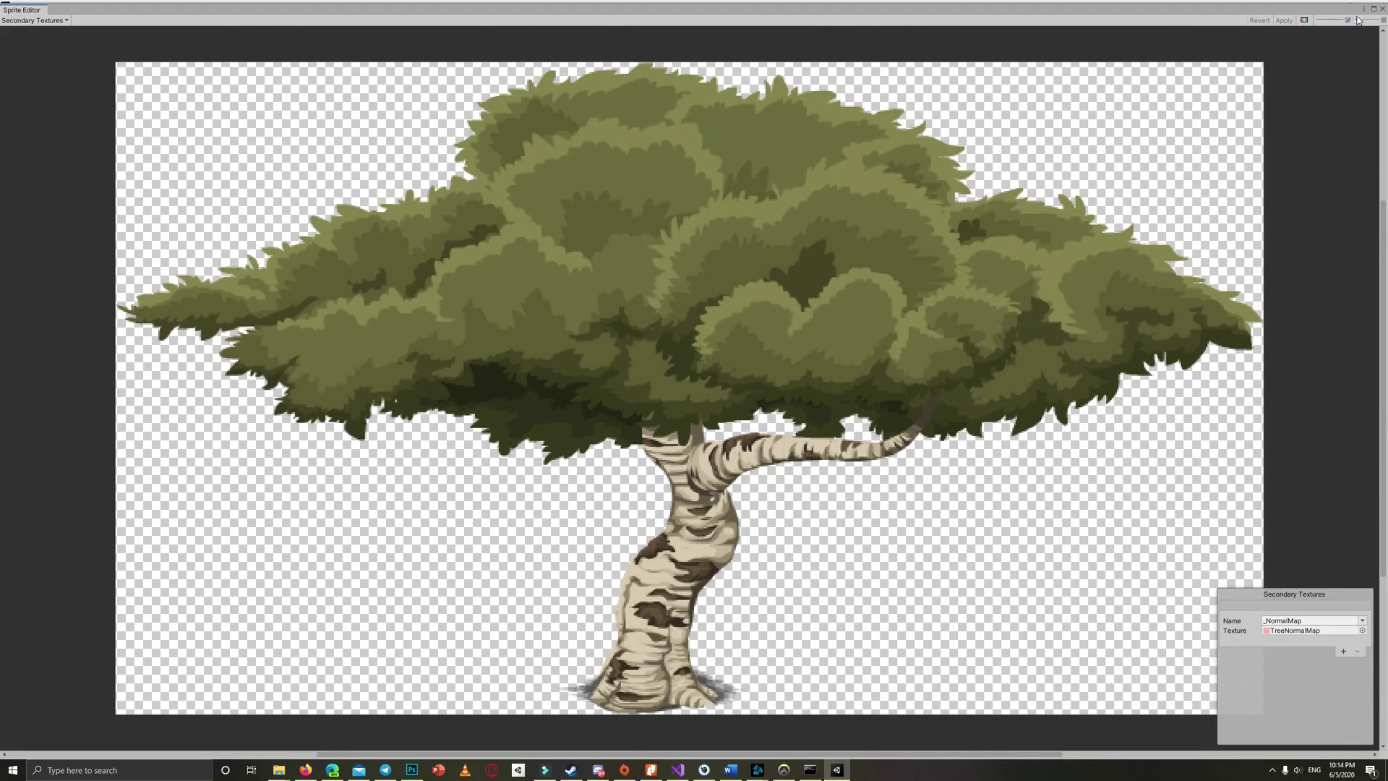
click(1382, 9)
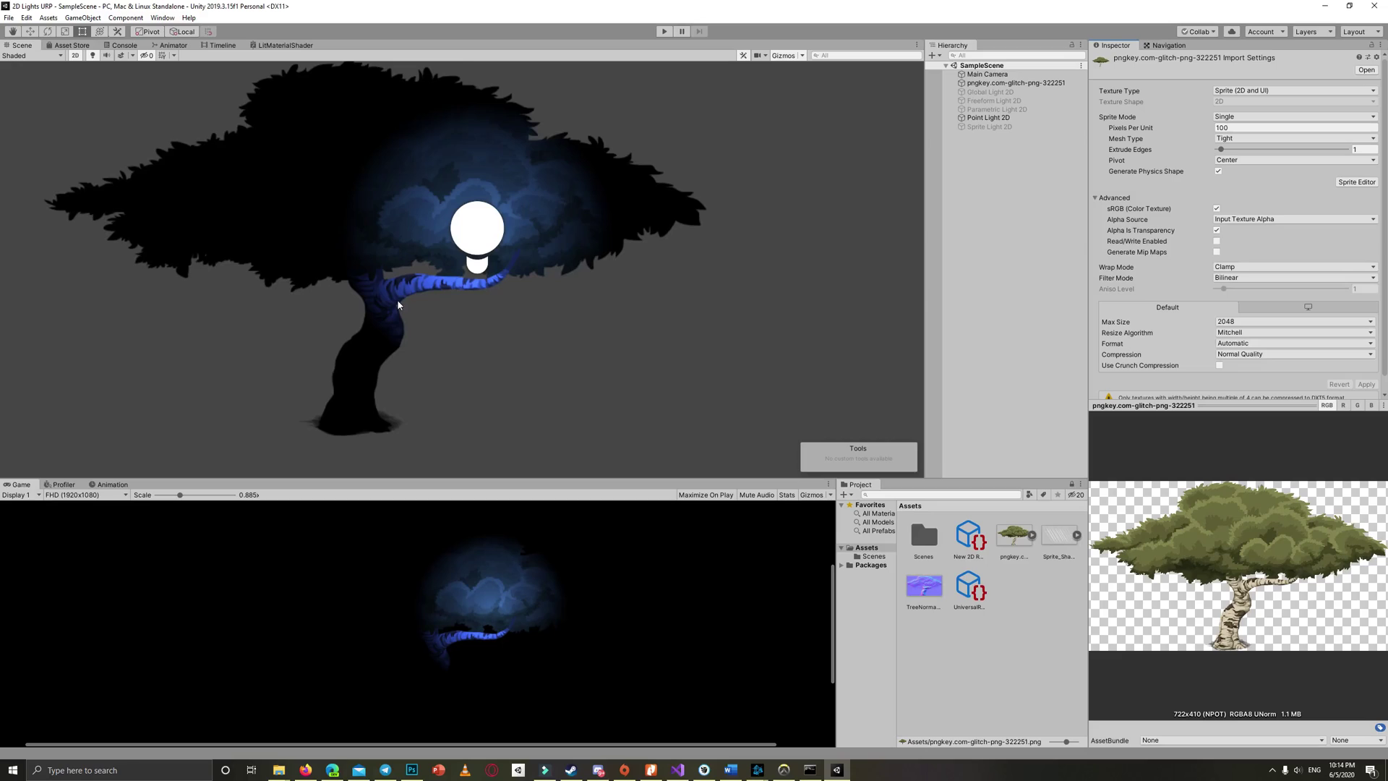
- Move Point Light 2D onto the trunk and enable Use Normal Map
click(484, 248)
drag(485, 239, 428, 299)
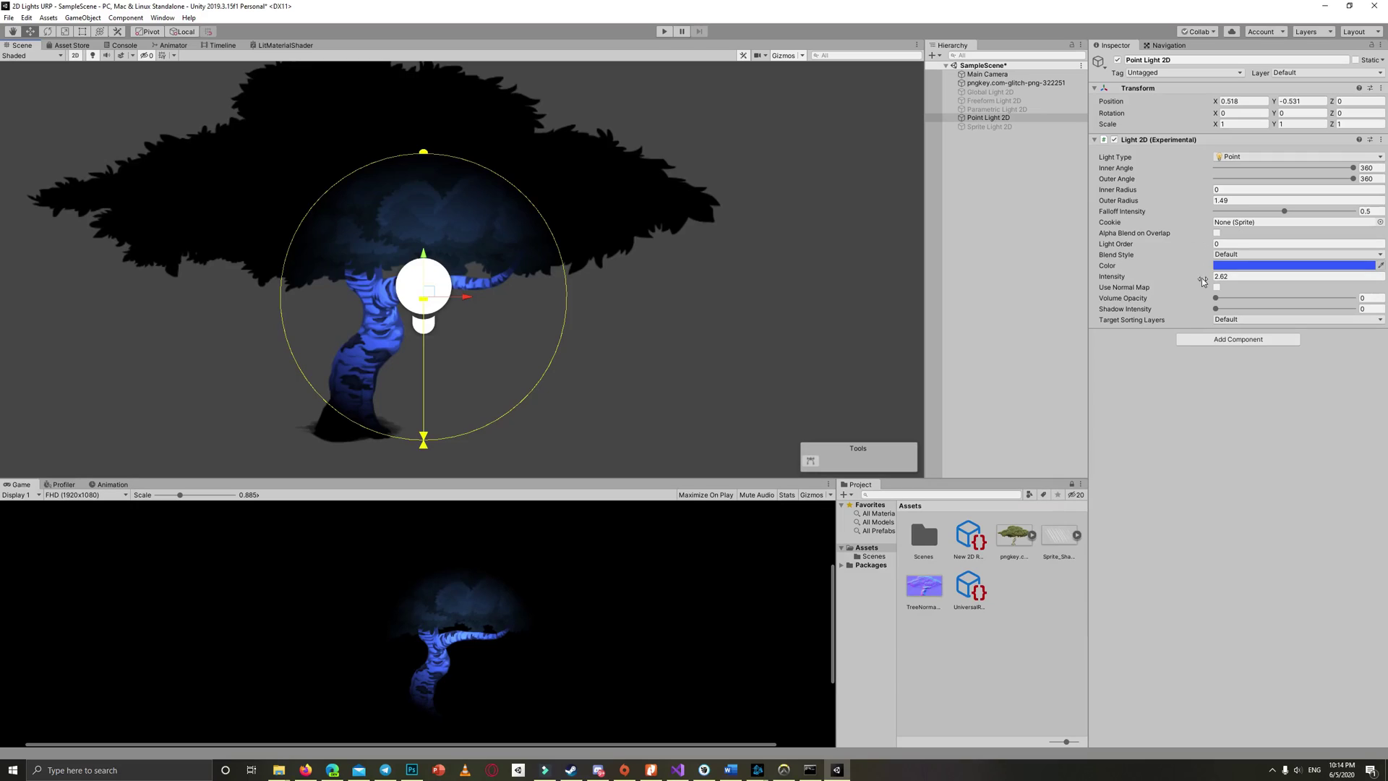
click(1217, 288)
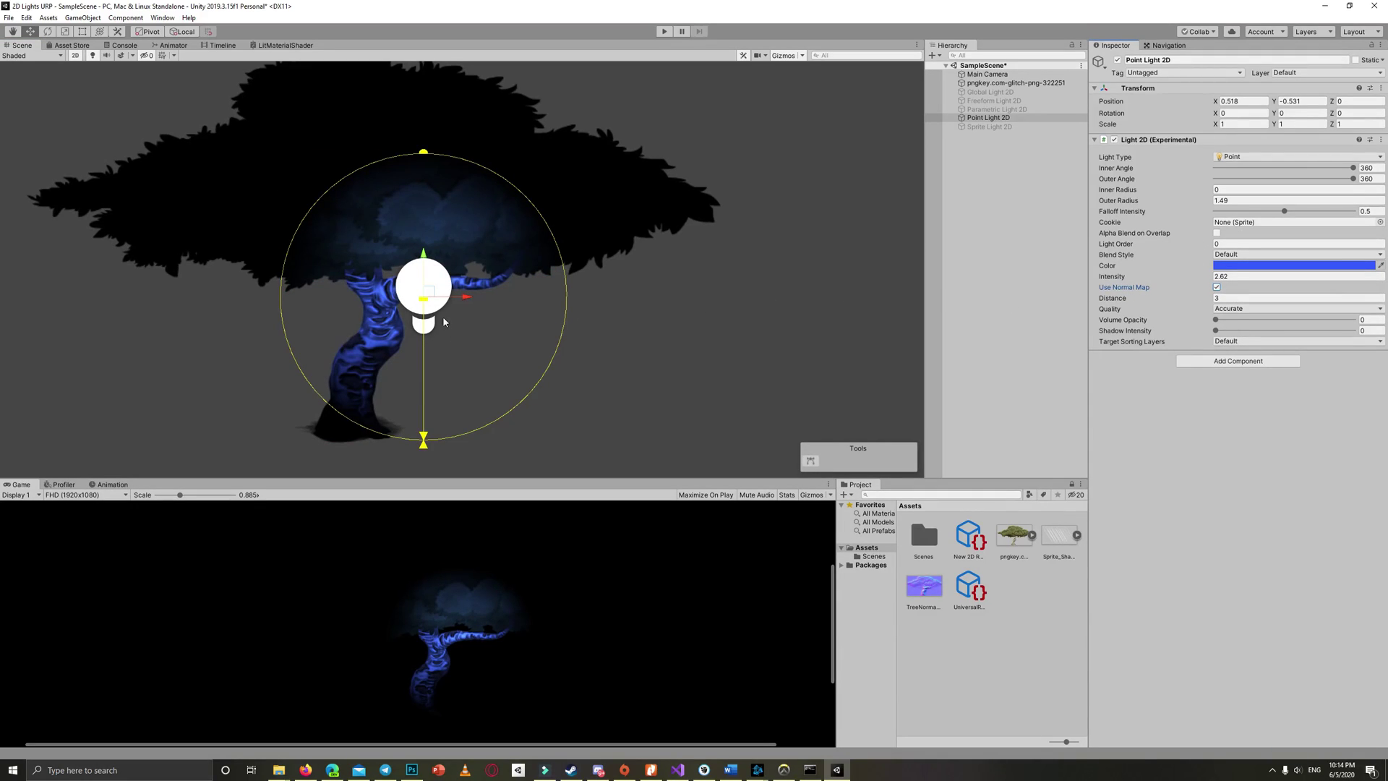
drag(431, 297, 421, 364)
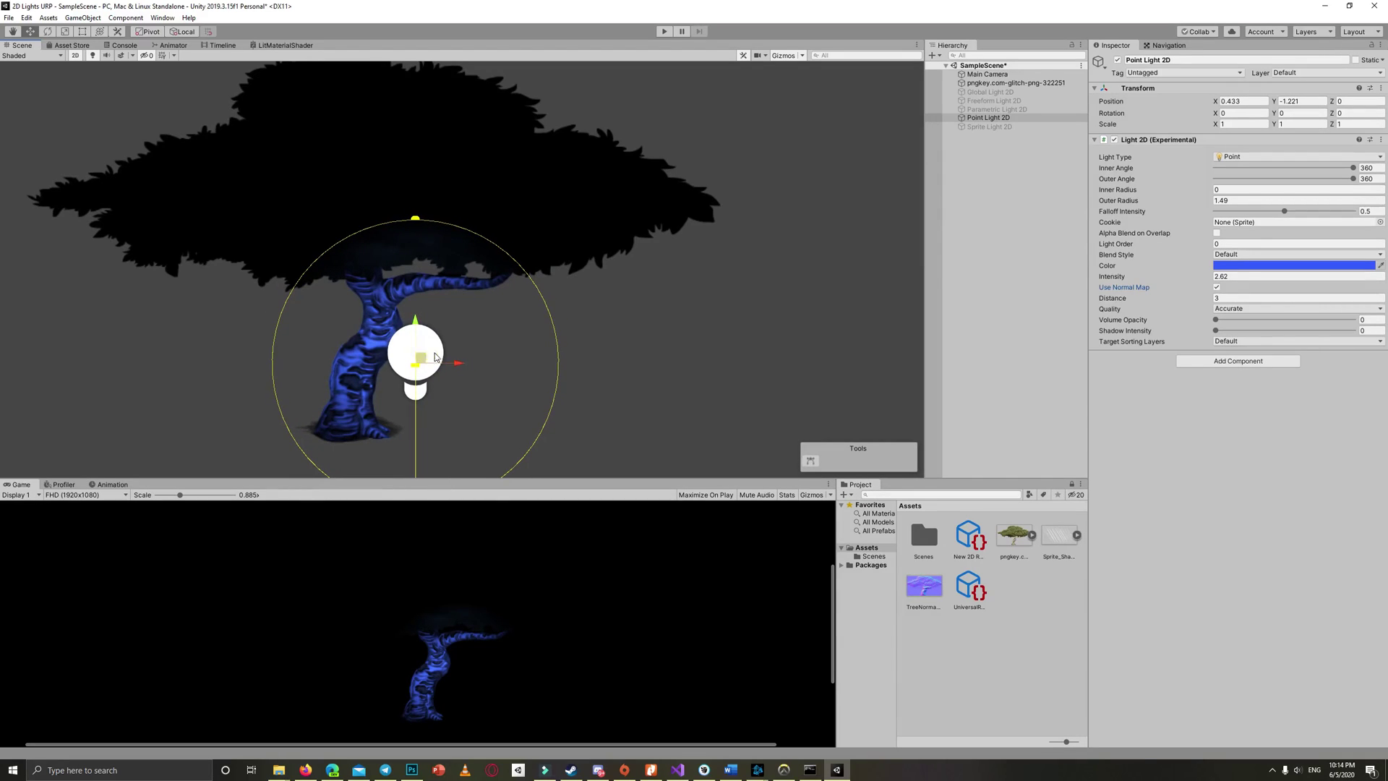
- Toggle Use Normal Map repeatedly to compare lighting with and without it
click(1216, 287)
click(1217, 287)
click(1216, 287)
click(1217, 288)
click(1216, 287)
click(1217, 287)
click(1216, 287)
click(1217, 287)
click(1216, 287)
click(1216, 287)
- Move the light around the tree and set its colour to white FFFFFF
drag(425, 362, 501, 311)
click(1244, 266)
click(1292, 462)
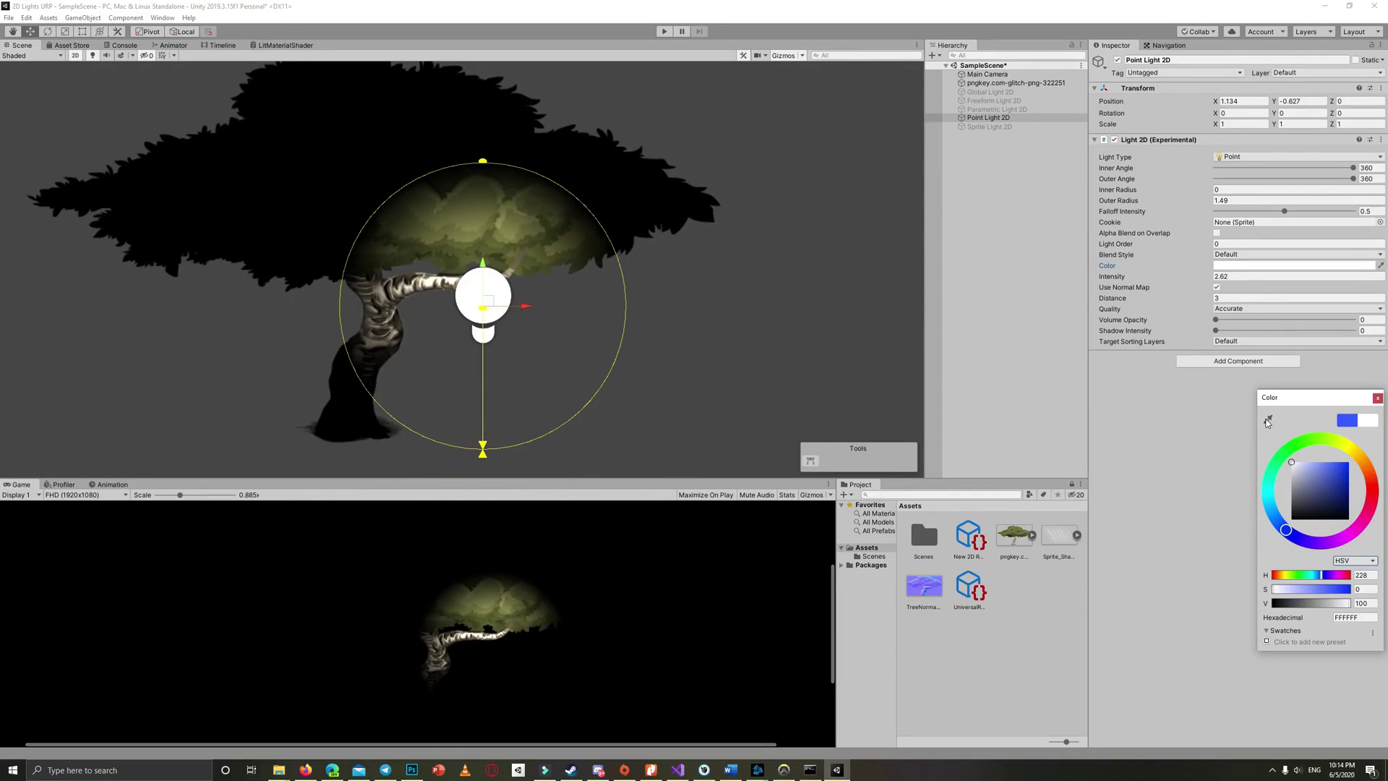